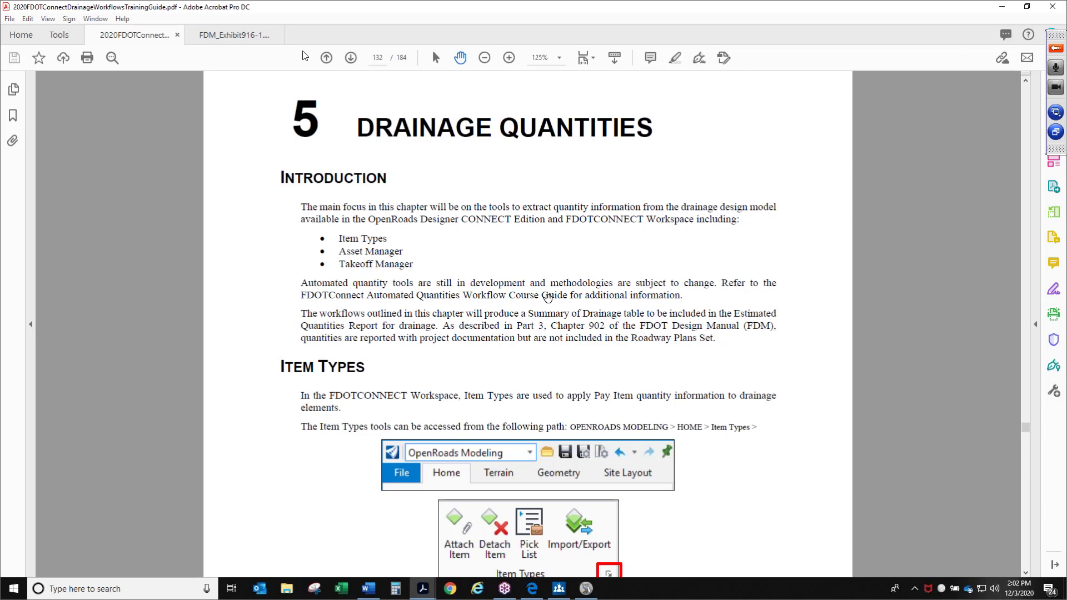
Read the Drainage Quantities introduction and the Item Types access path on page 132 of the guide
scroll(542, 334, down, 1)
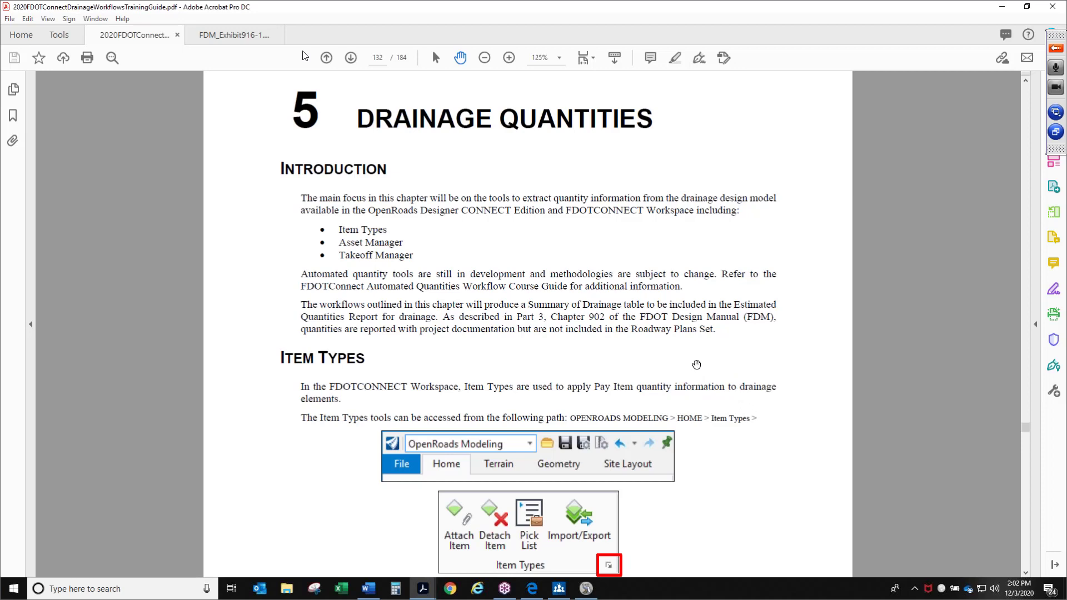
drag(713, 469, 709, 351)
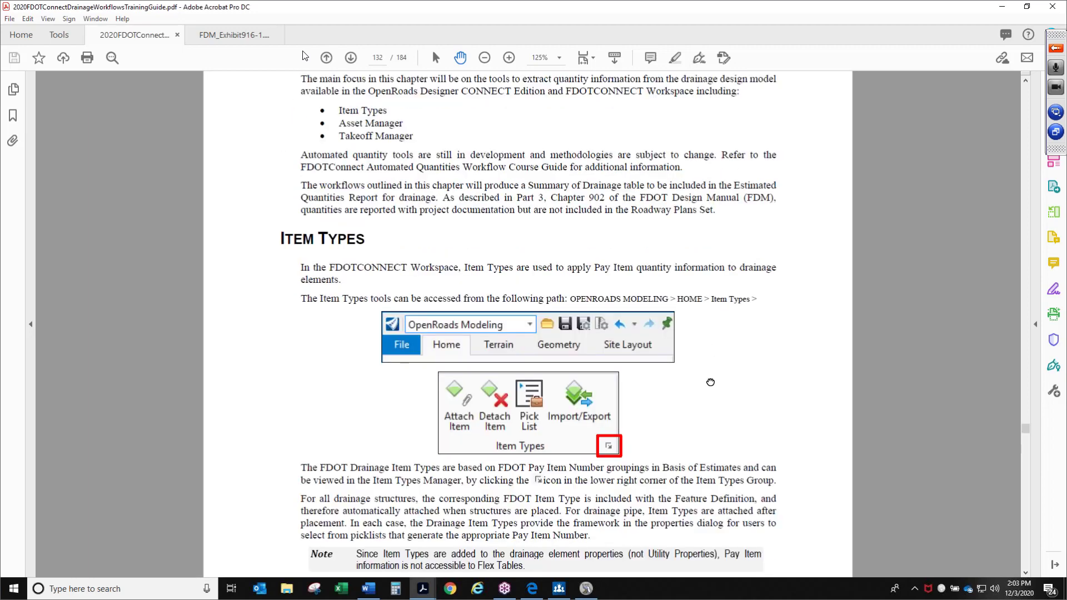
drag(711, 387, 712, 339)
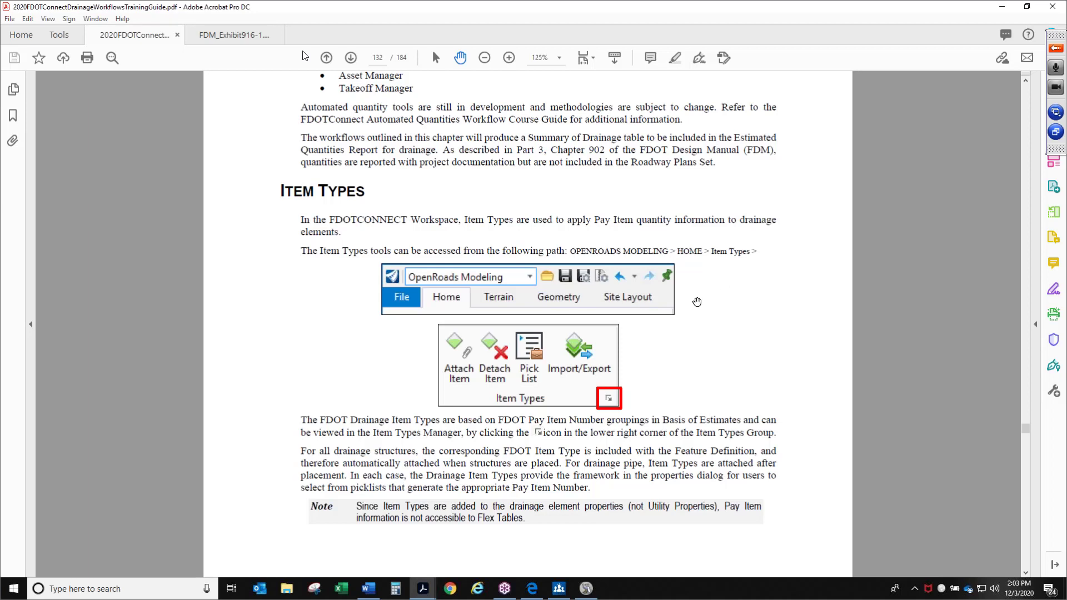
drag(703, 356, 707, 327)
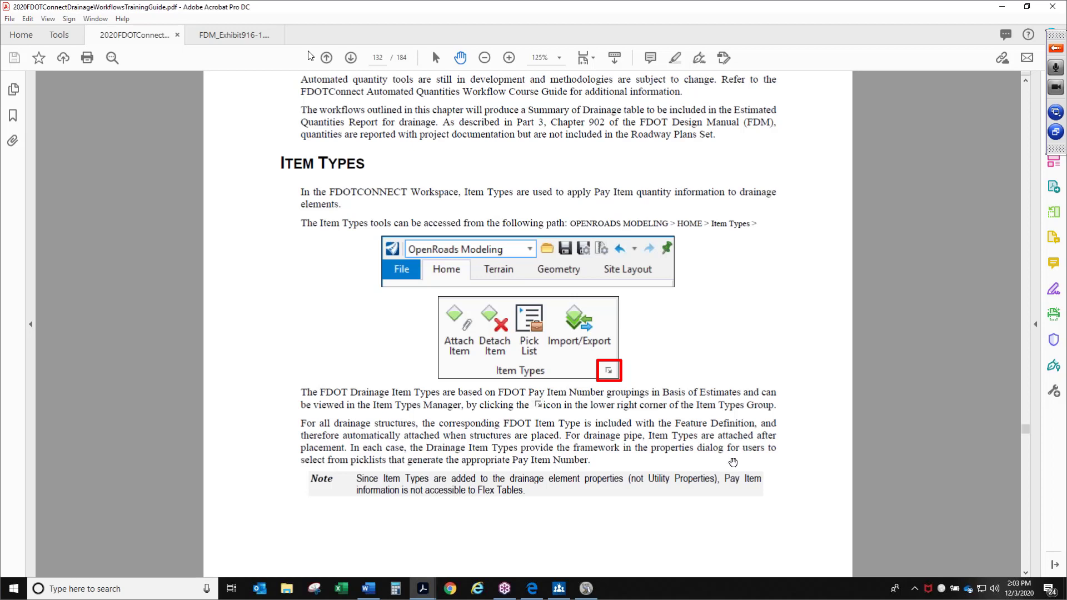
drag(716, 449, 703, 372)
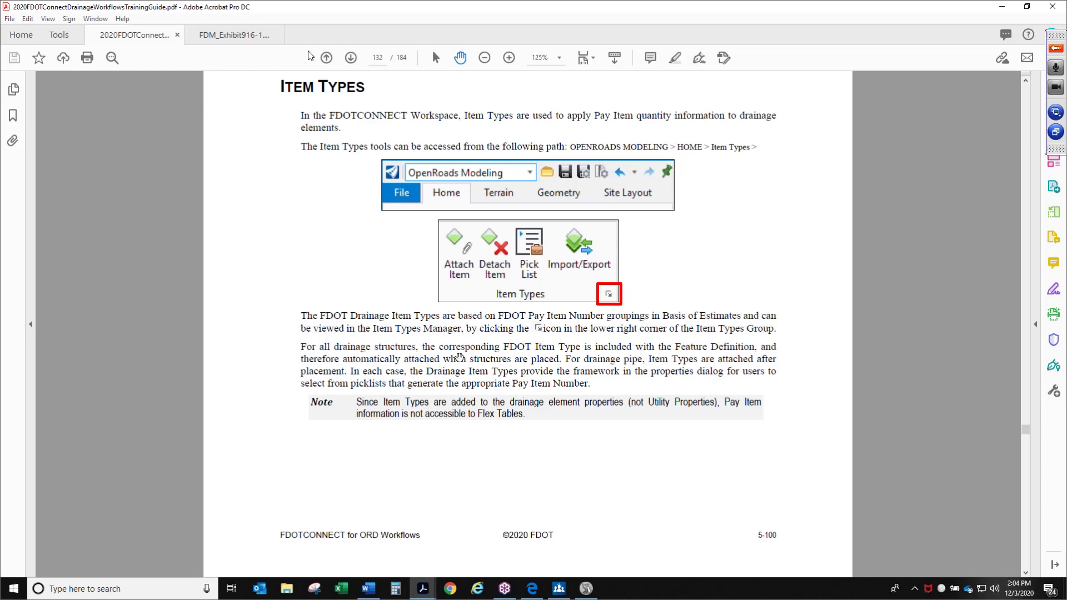
click(351, 58)
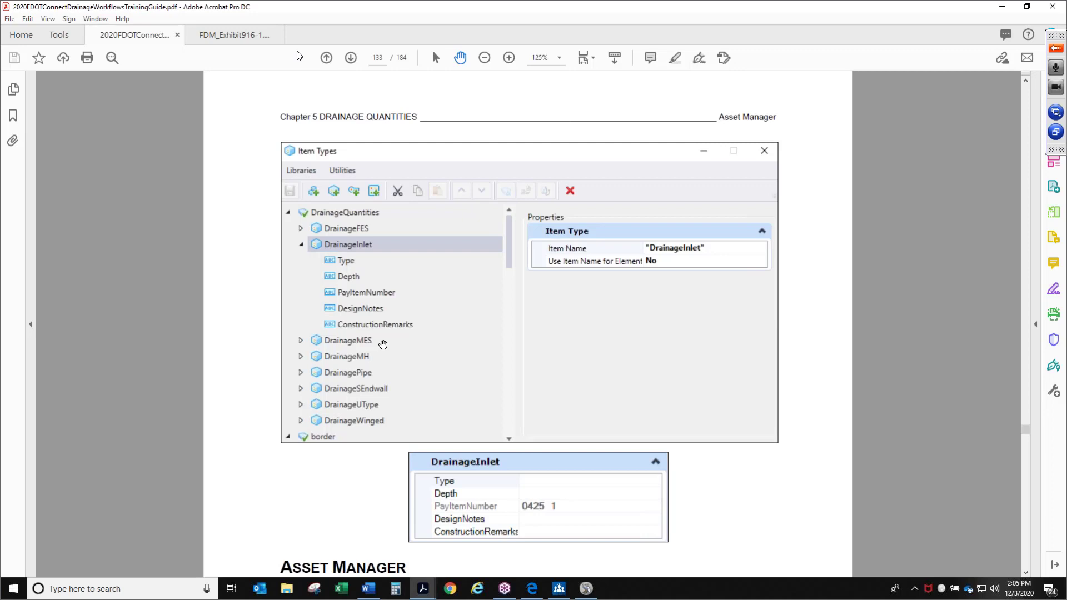
Examine the Item Types Manager figure and the Asset Manager section on page 133
scroll(617, 348, down, 1)
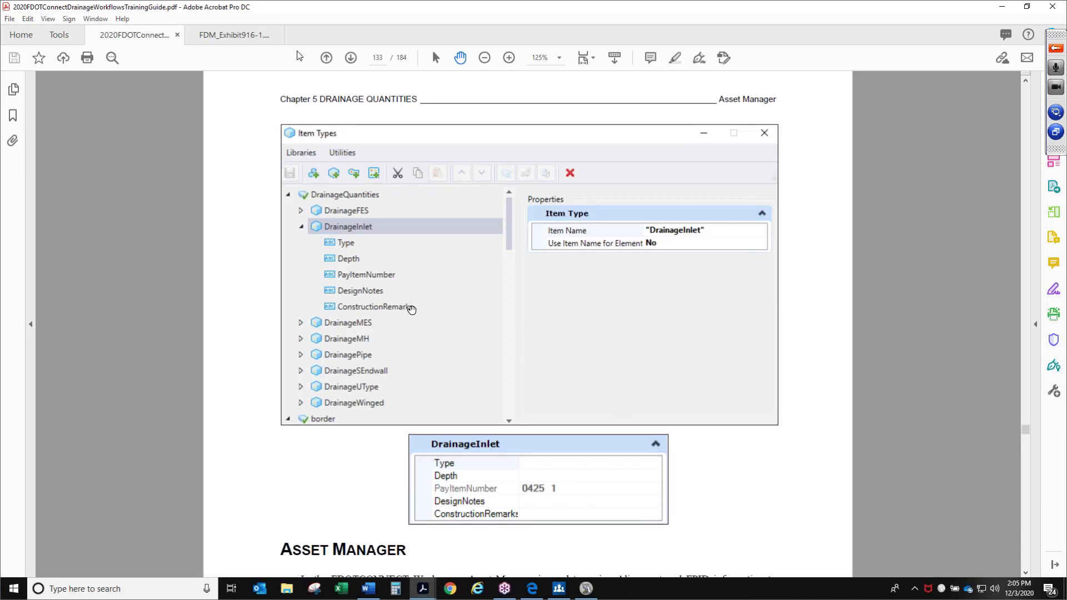
drag(673, 448, 634, 328)
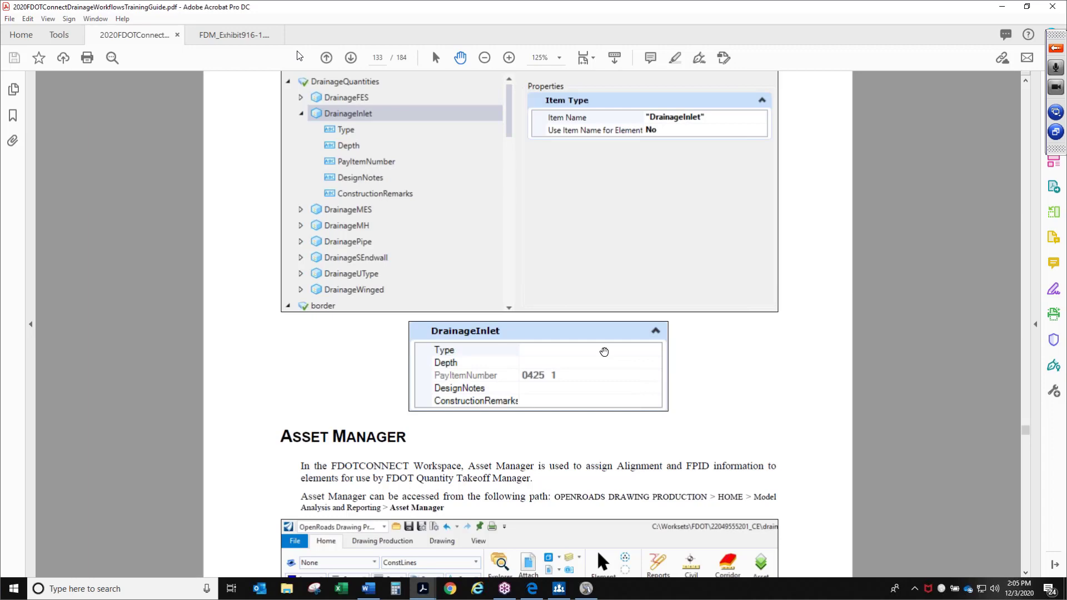
drag(744, 386, 702, 323)
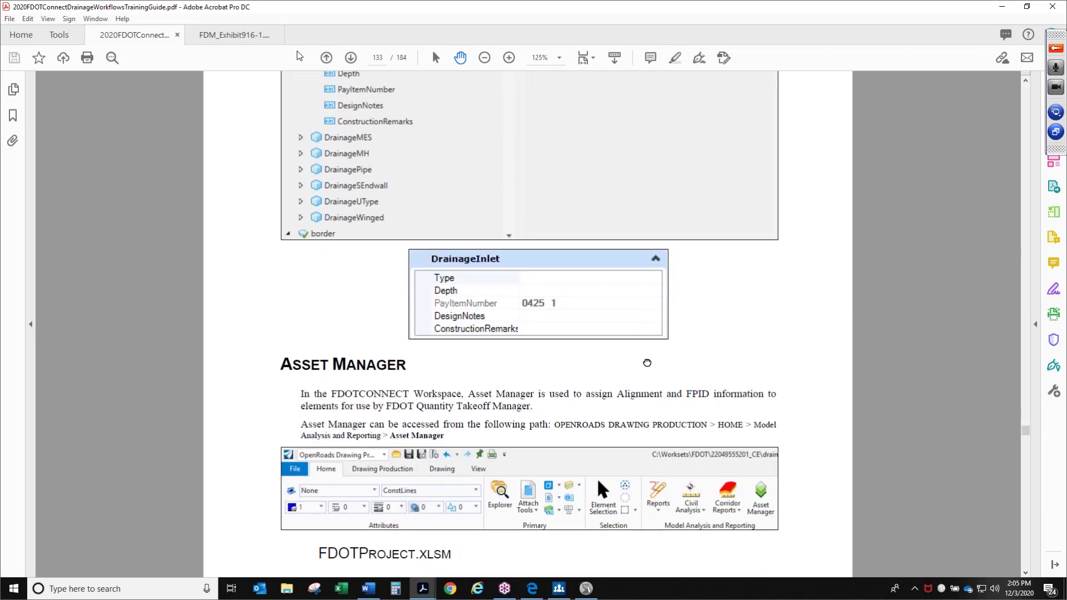
scroll(647, 363, down, 3)
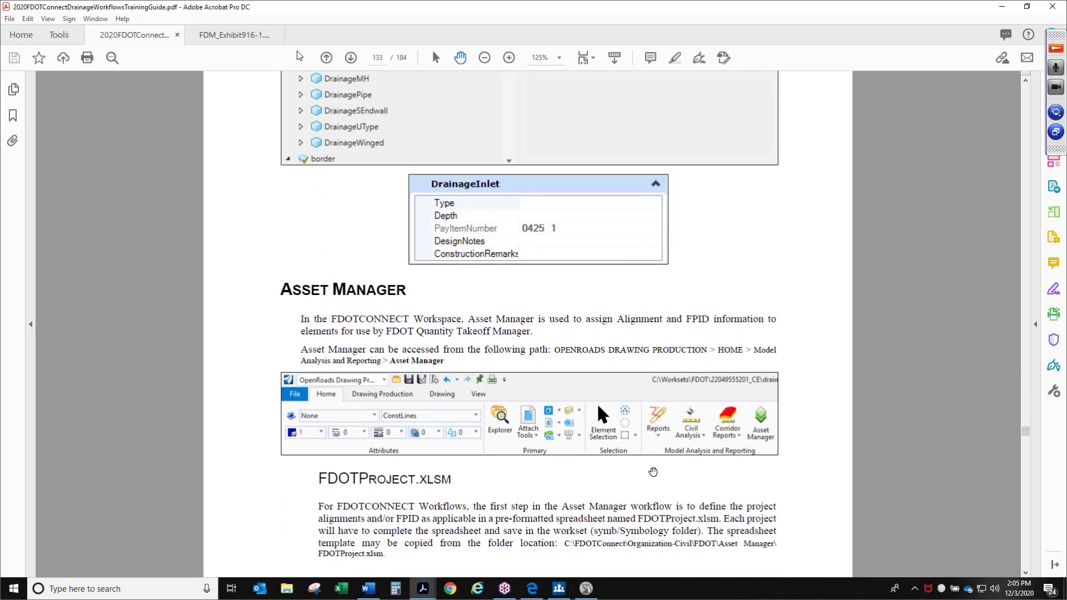
scroll(653, 472, down, 2)
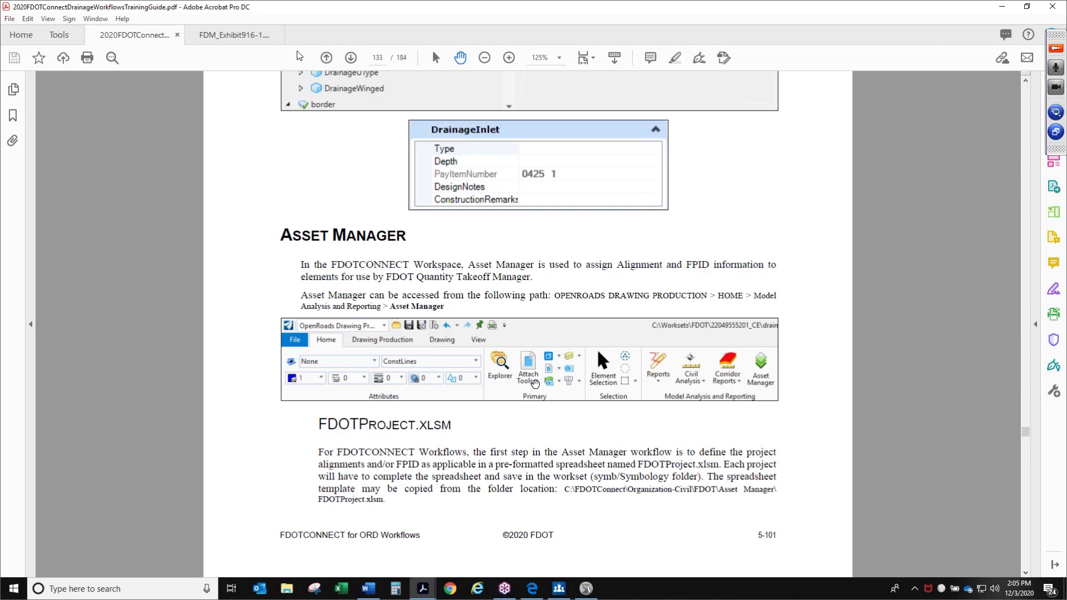
scroll(535, 383, down, 3)
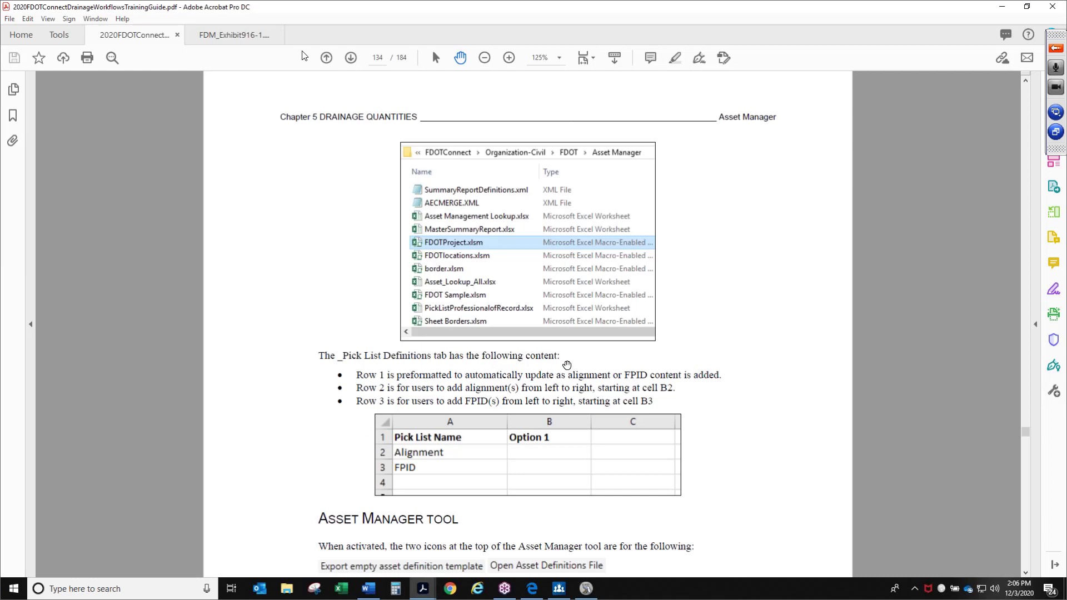
Read the FDOTProject.xlsm pick list description and the Asset Manager tool's open-file dialog on page 134
scroll(564, 352, up, 10)
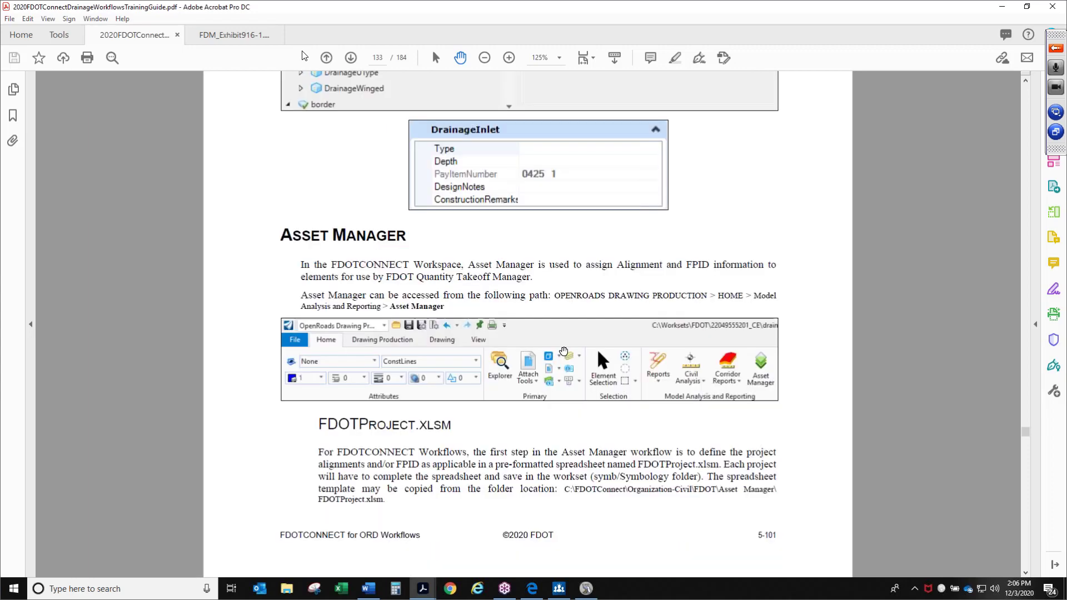
scroll(564, 351, down, 10)
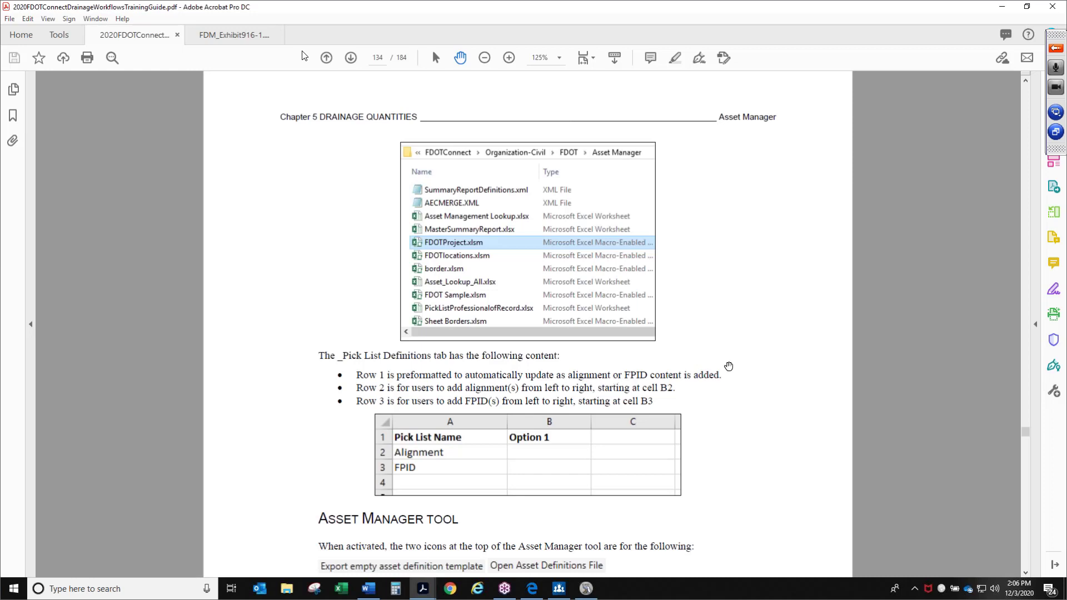
drag(743, 414, 732, 354)
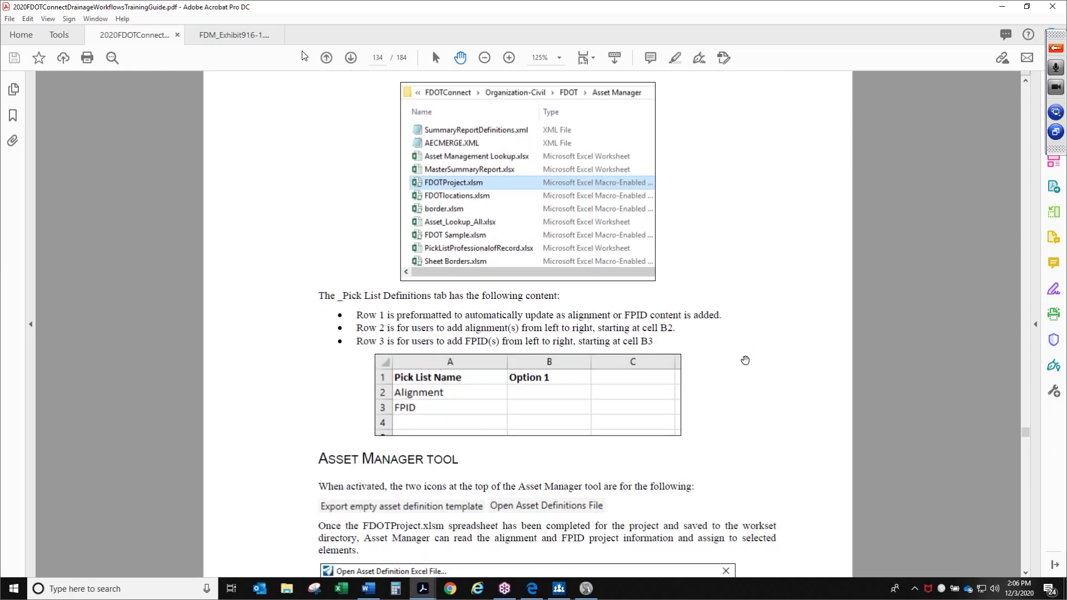
scroll(608, 399, down, 3)
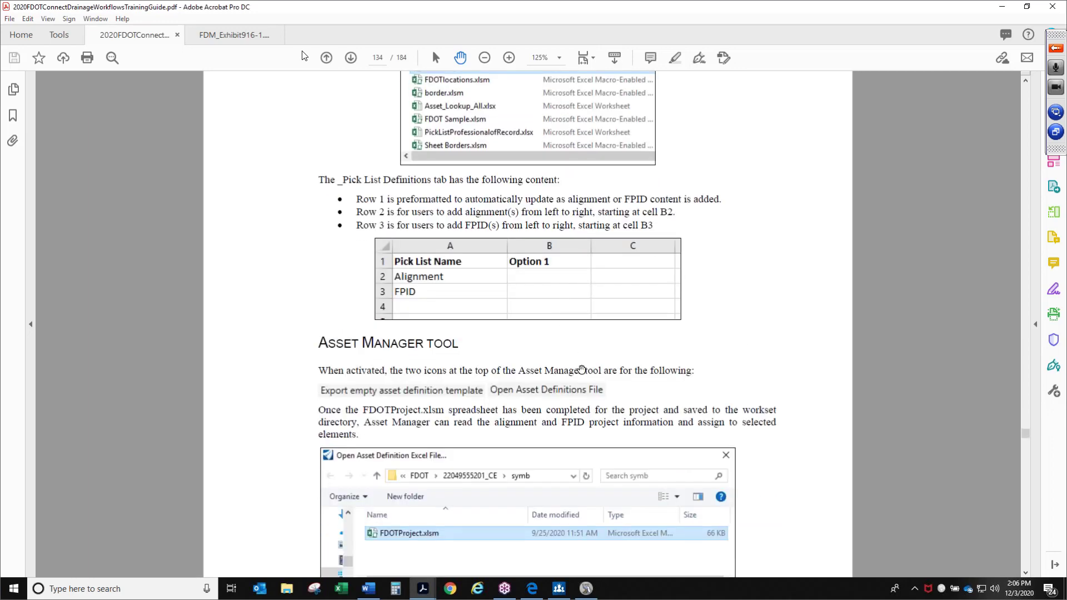
scroll(573, 347, down, 2)
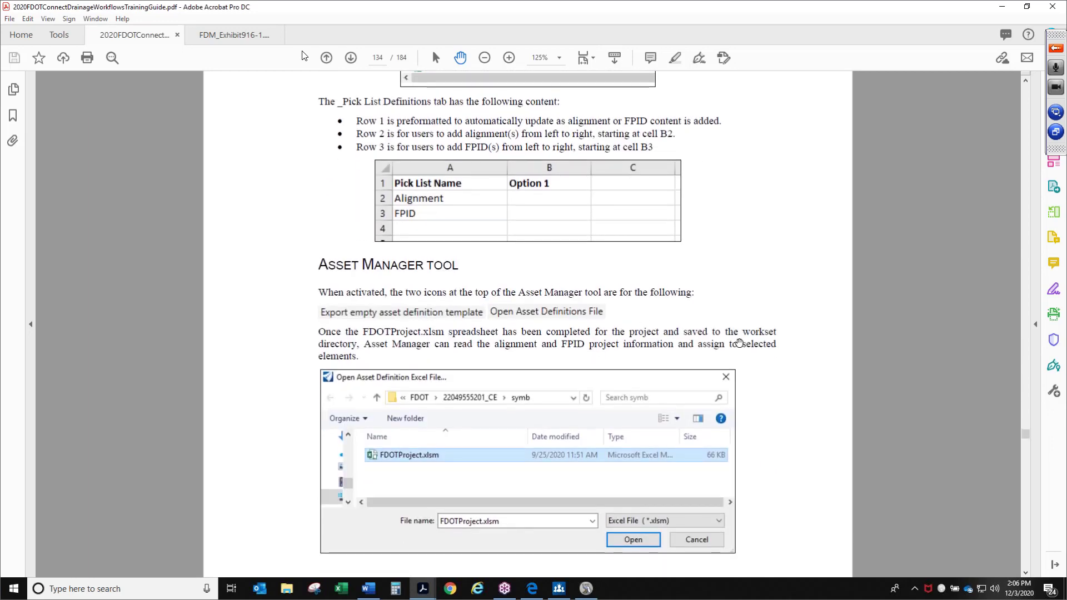
scroll(719, 252, down, 2)
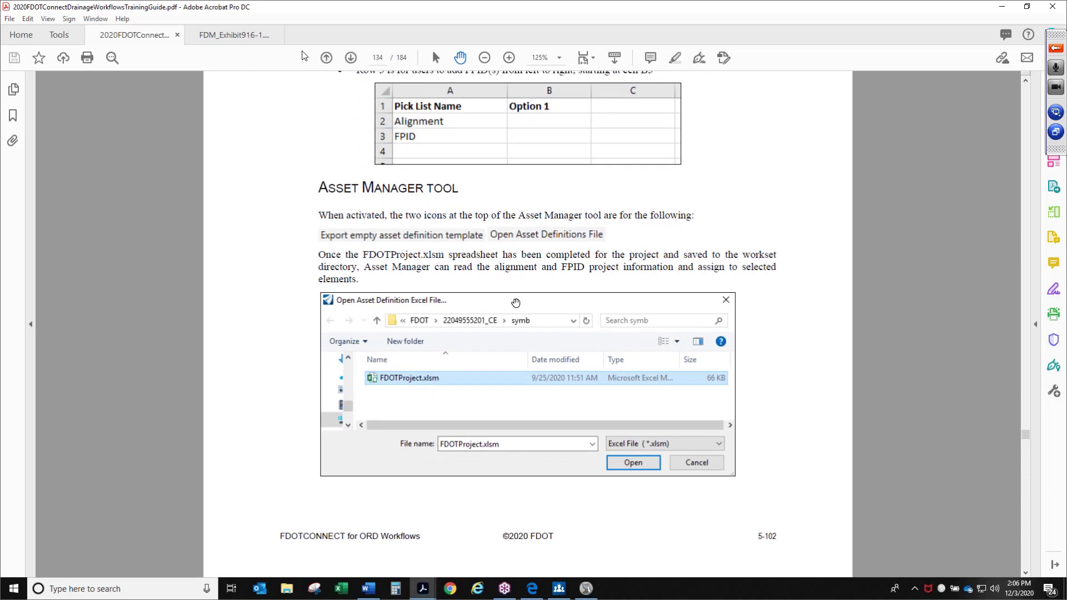
drag(509, 254, 508, 253)
Review the Asset Manager dialog and the FDOT Quantity Takeoff Manager access path on page 135
scroll(505, 250, down, 10)
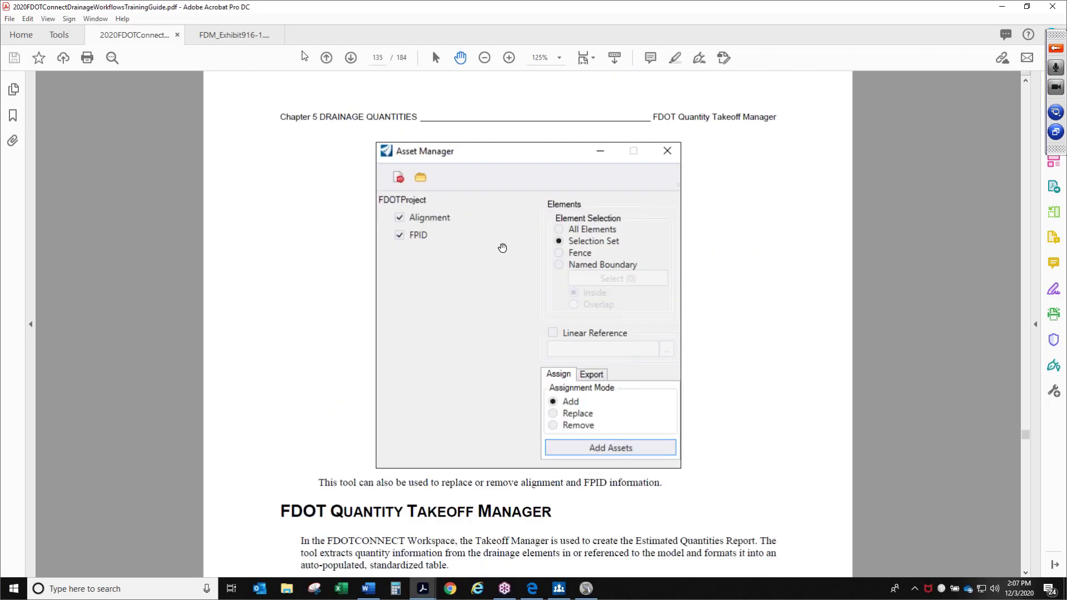
scroll(419, 257, down, 1)
scroll(419, 257, down, 1)
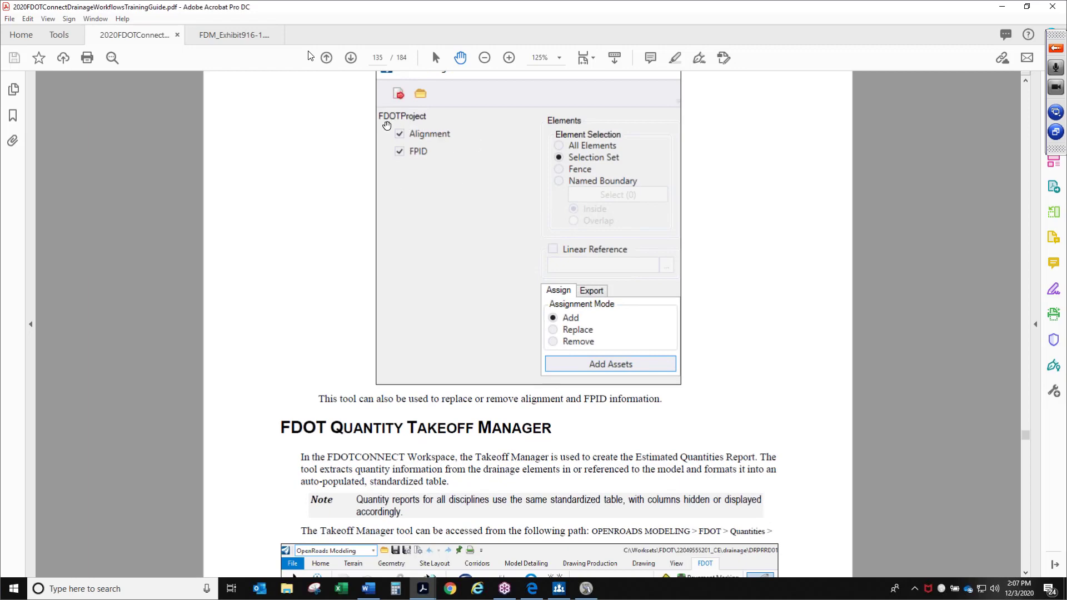
scroll(500, 288, down, 8)
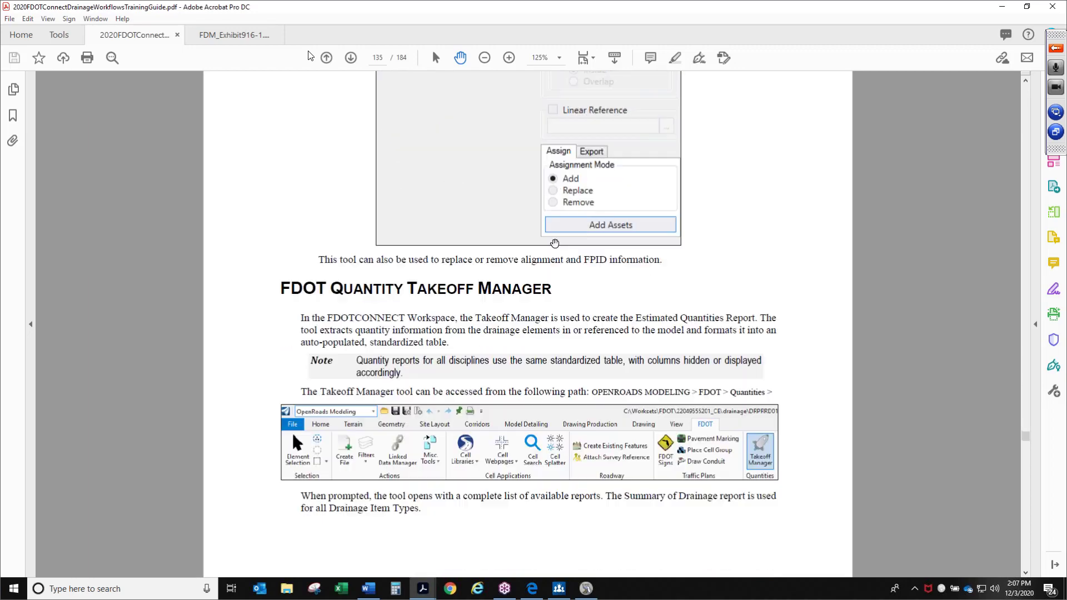
scroll(437, 311, down, 1)
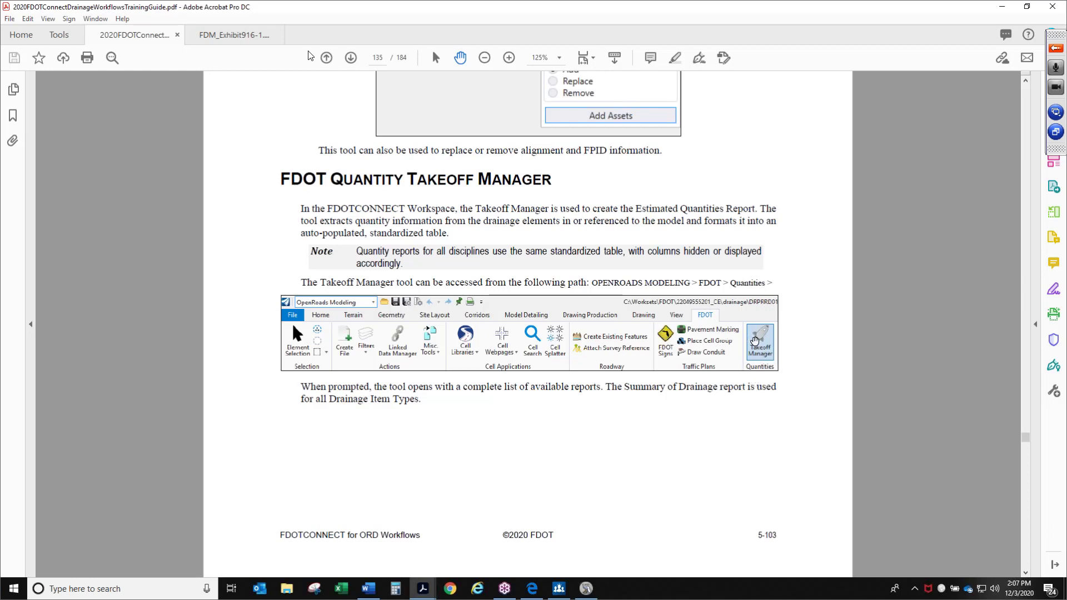
Examine the Quantity Takeoff Manager dialog, its output options and the Explore Directories tool on page 136
scroll(755, 341, down, 1)
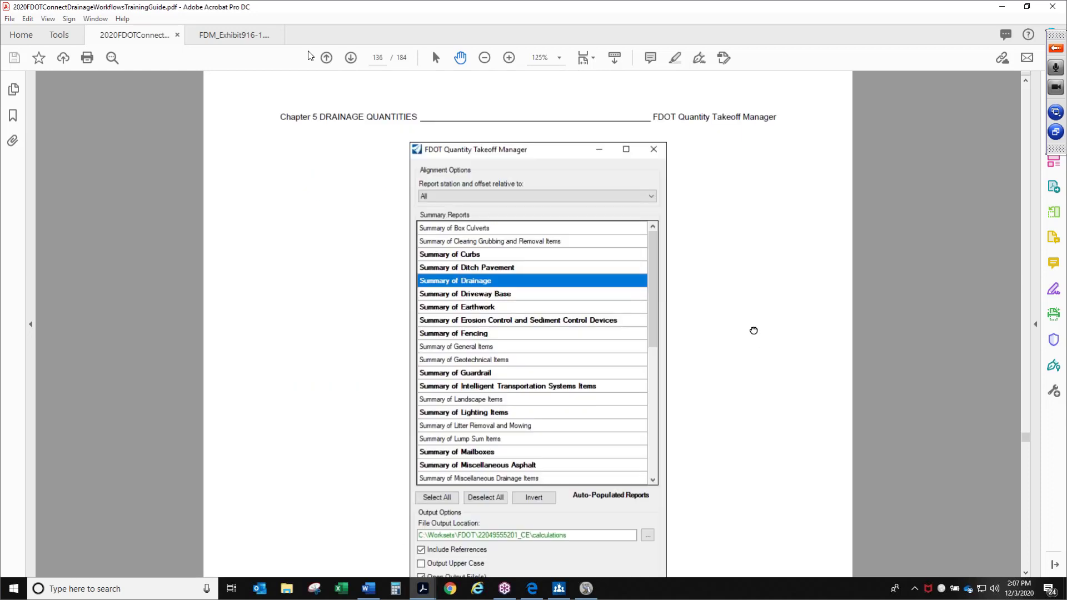
drag(754, 332, 744, 287)
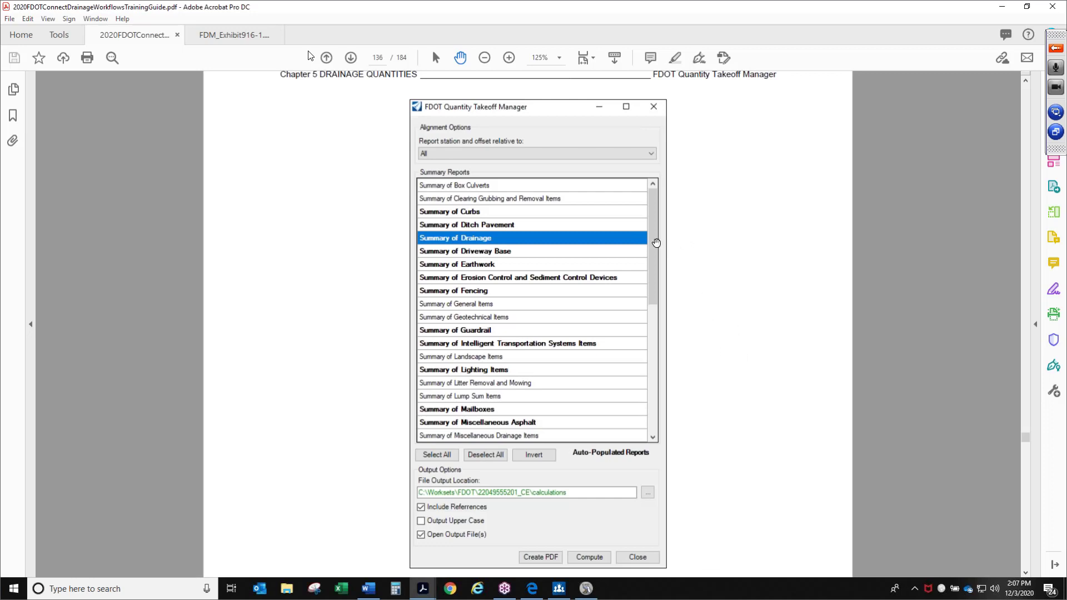
scroll(732, 328, down, 1)
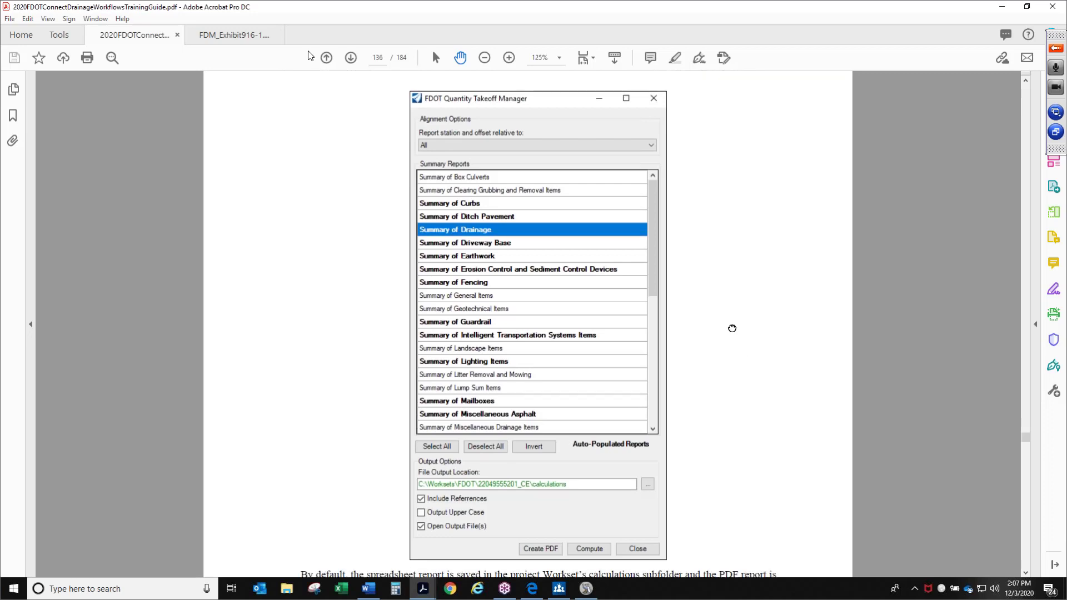
scroll(732, 329, down, 3)
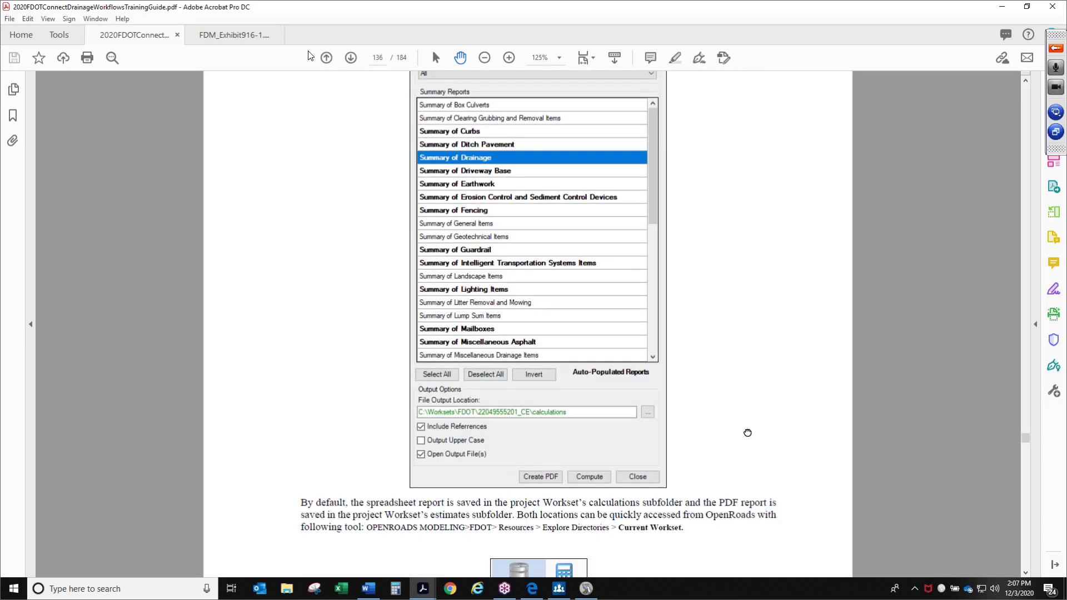
scroll(747, 433, down, 6)
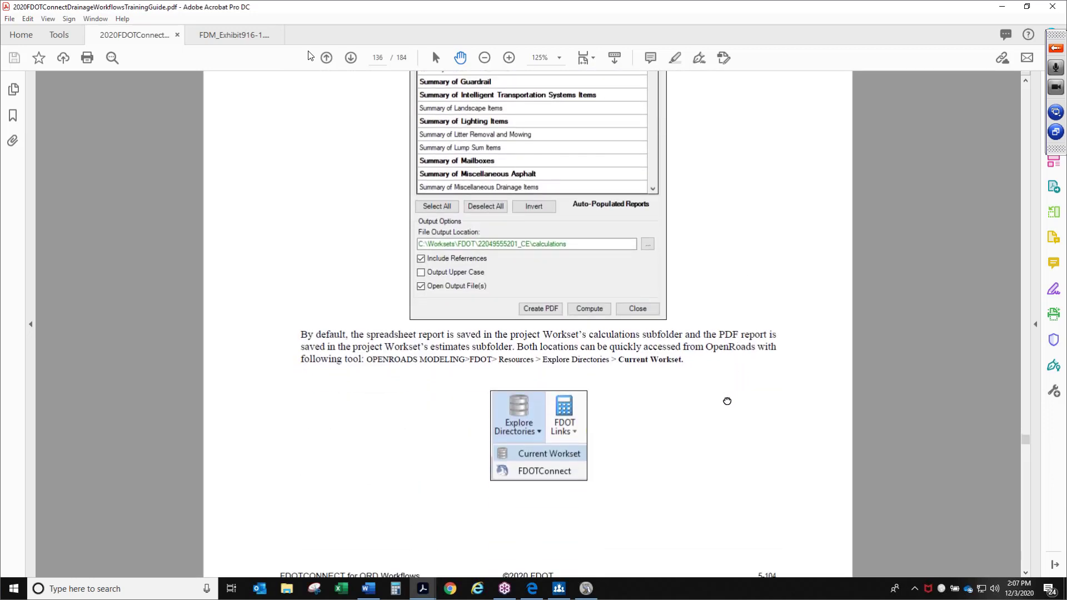
scroll(726, 401, down, 2)
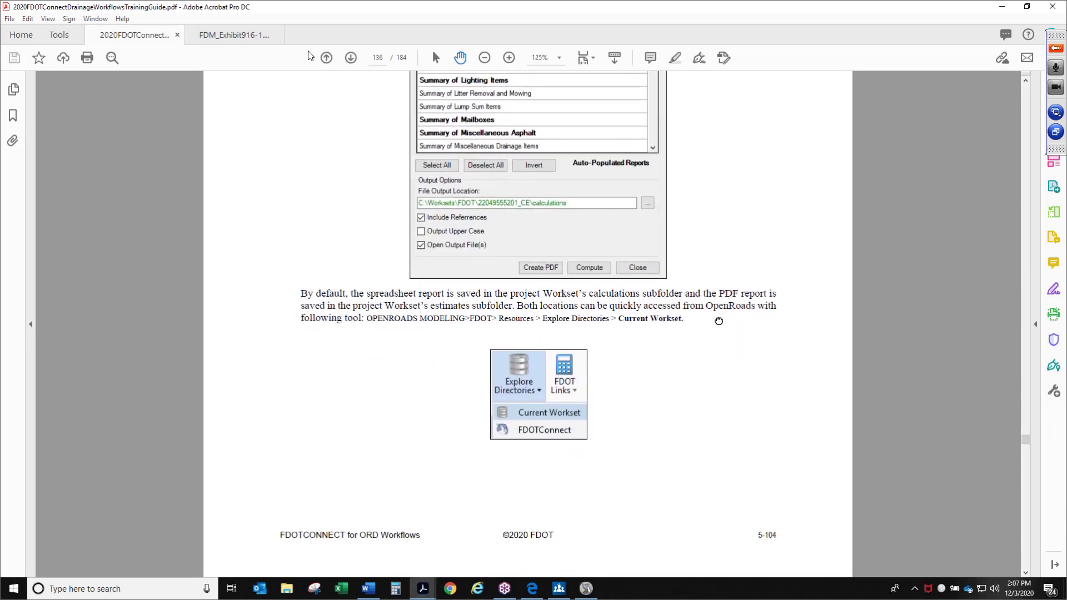
Zoom in to 190% to read the Summary of Drainage table and Select Element by ID tool, then return to 125%
click(353, 58)
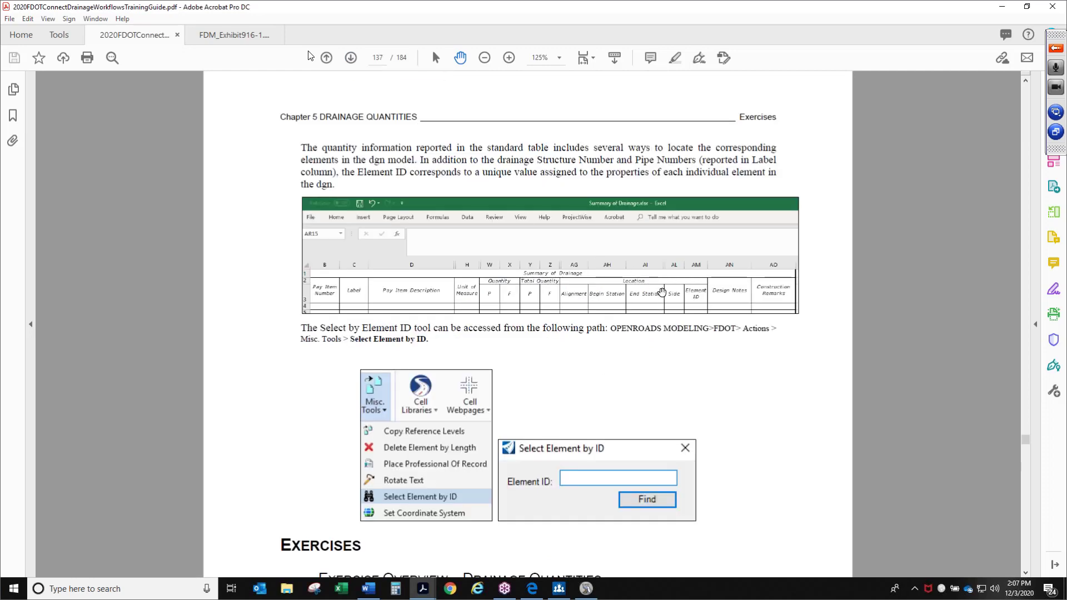
scroll(662, 293, down, 2)
click(508, 57)
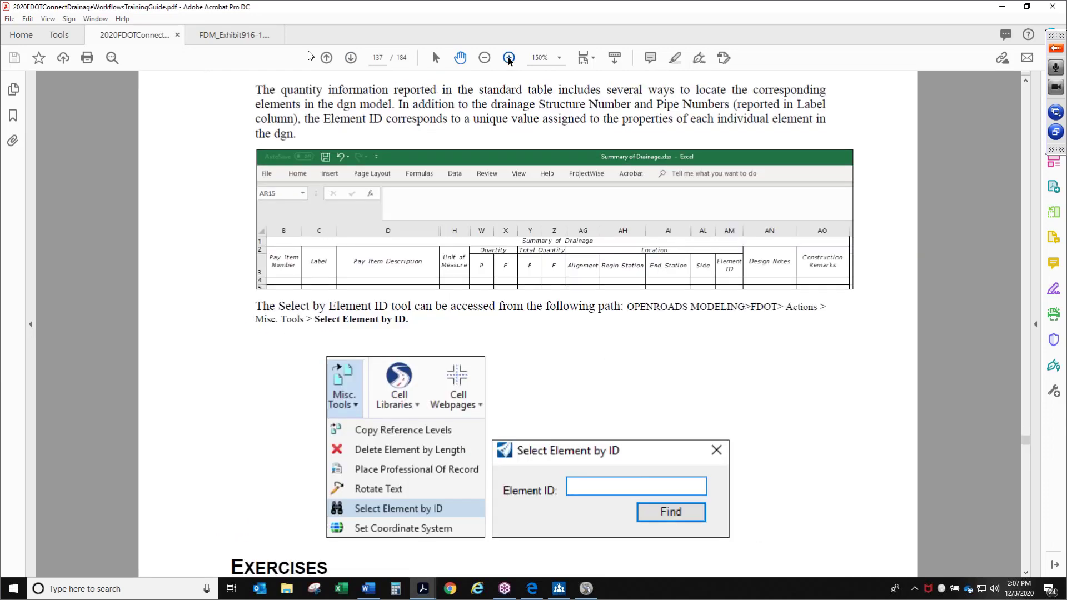
scroll(491, 304, down, 1)
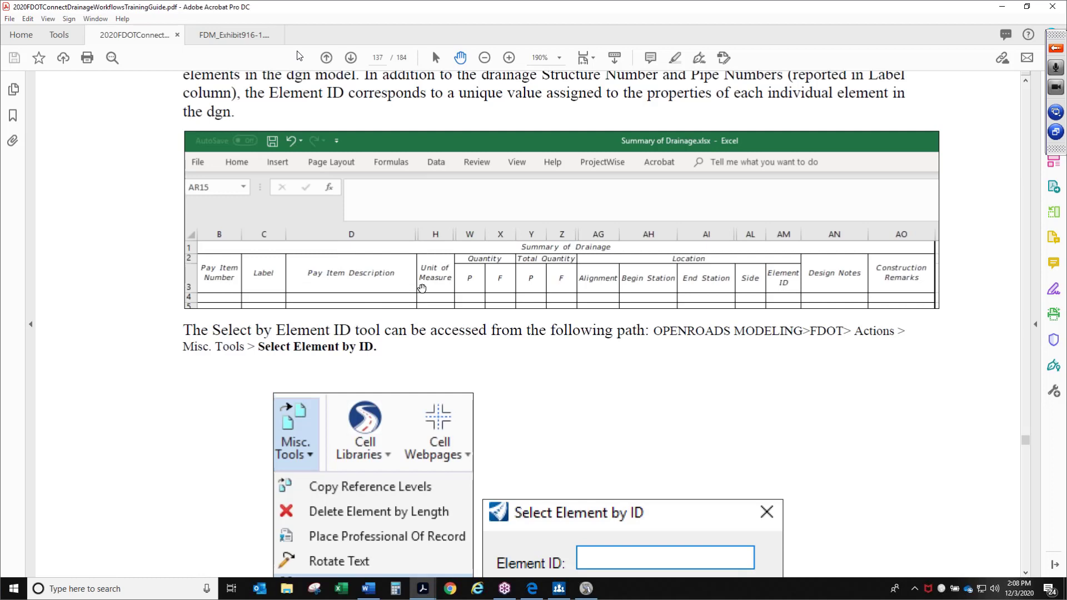
scroll(503, 295, down, 1)
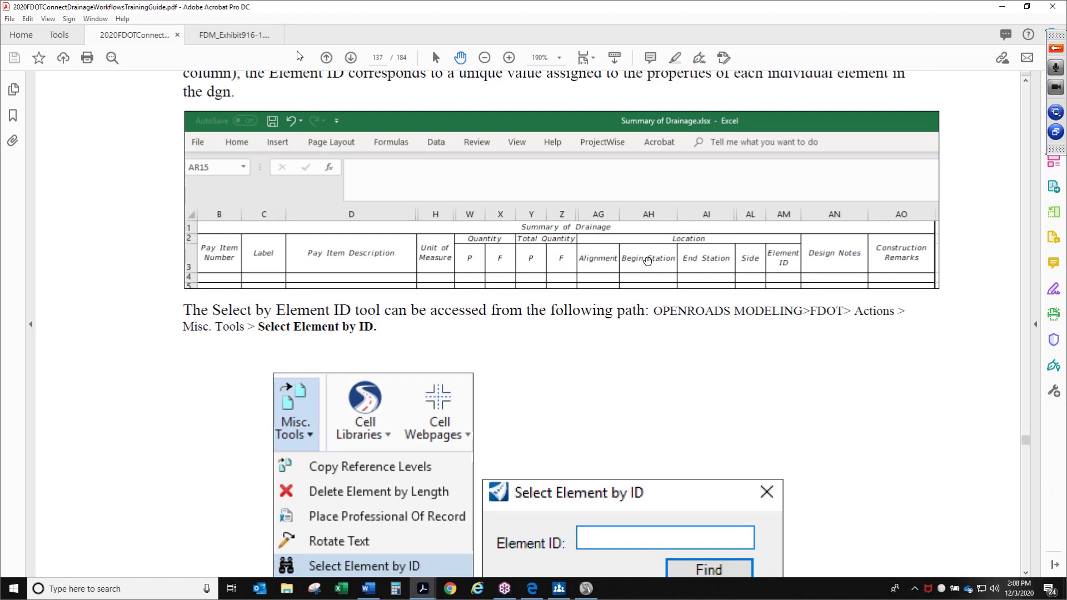
scroll(640, 276, up, 1)
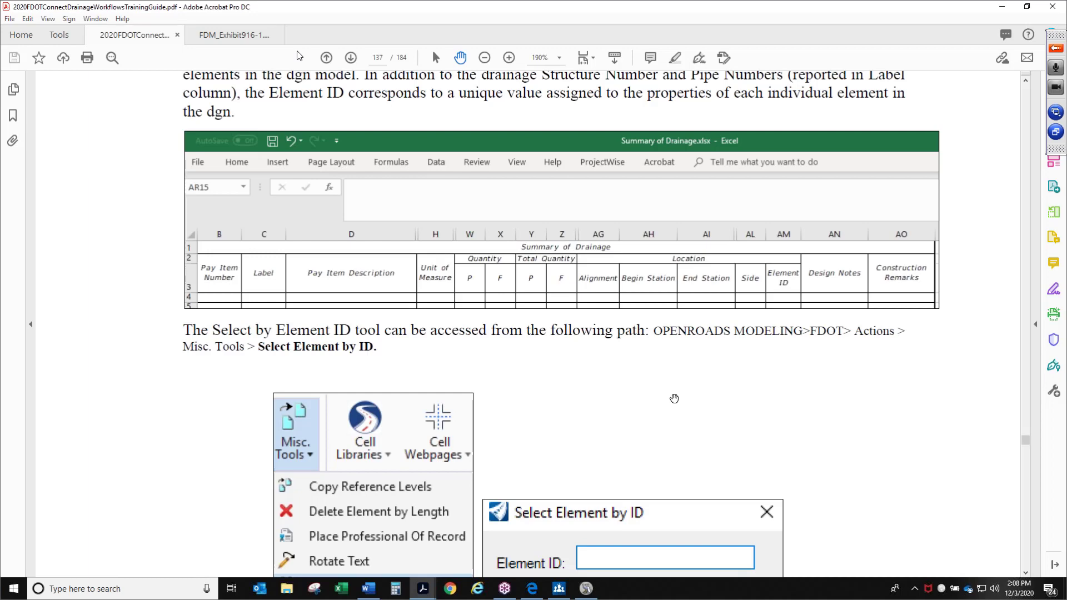
drag(678, 417, 662, 300)
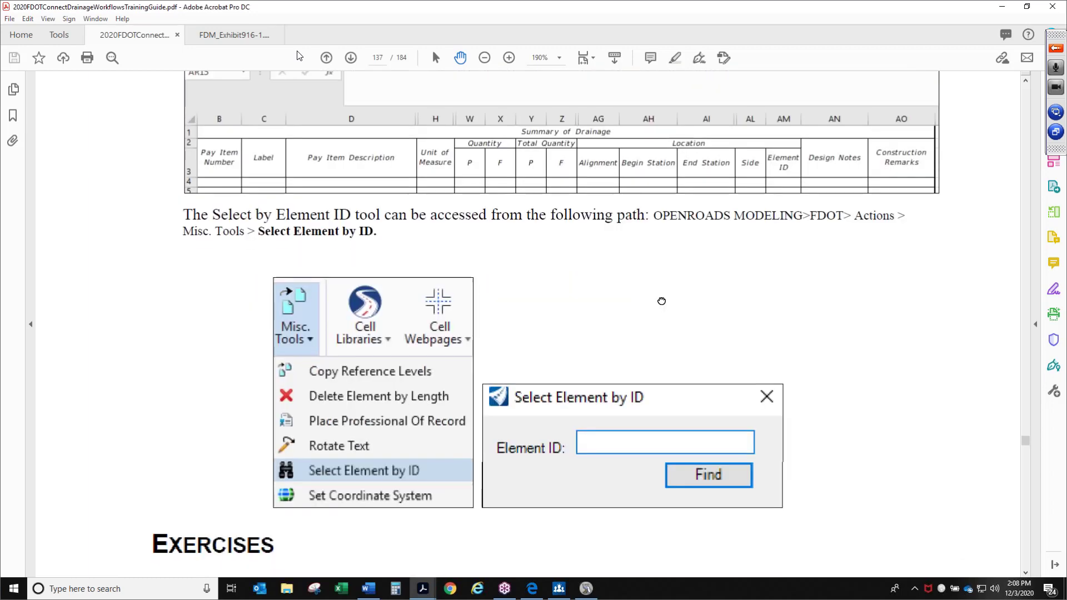
click(484, 57)
click(484, 57)
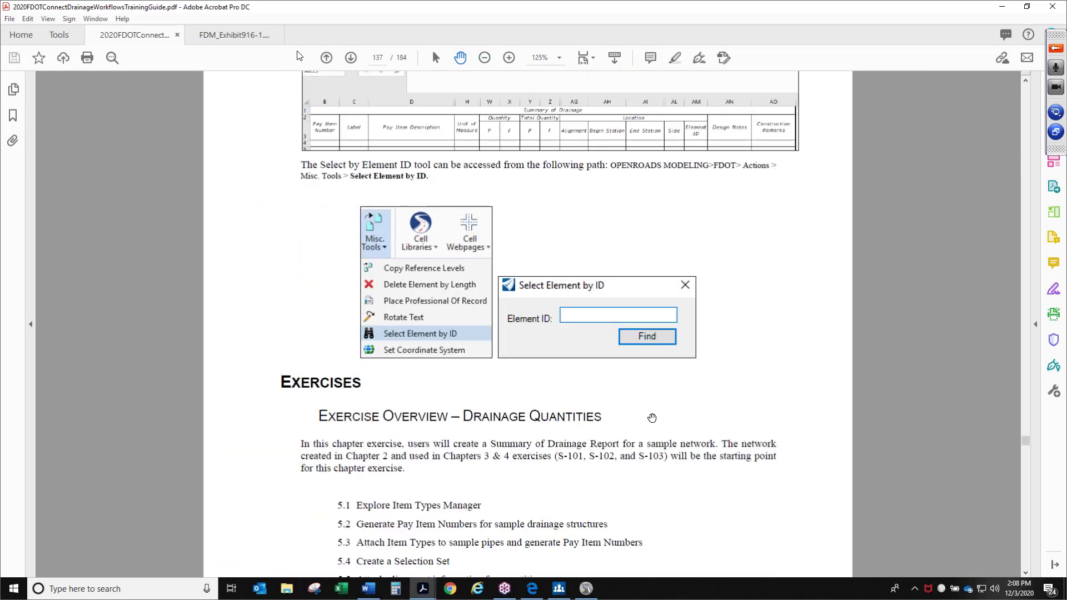
Scroll to the Drainage Quantities exercise overview and zoom in to 150% to read the list of chapter exercises
drag(652, 418, 651, 350)
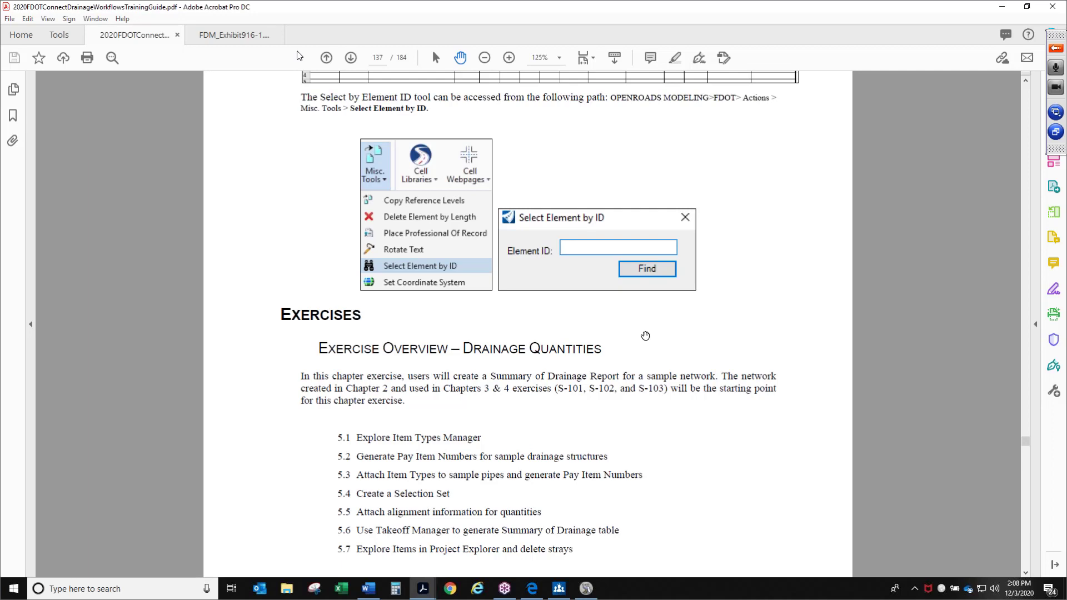
drag(618, 380, 610, 302)
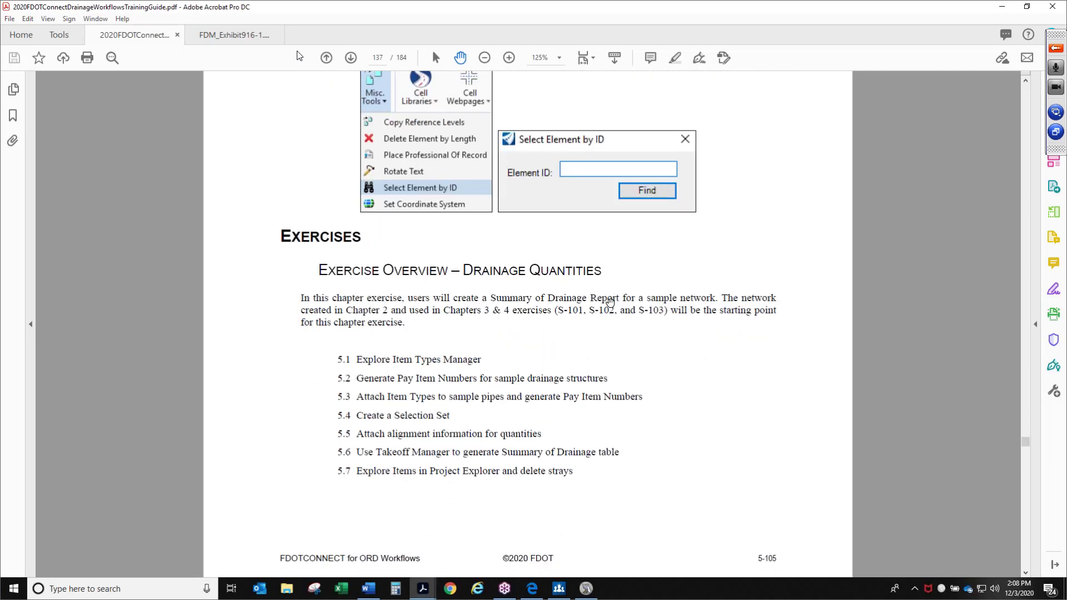
drag(659, 336, 656, 313)
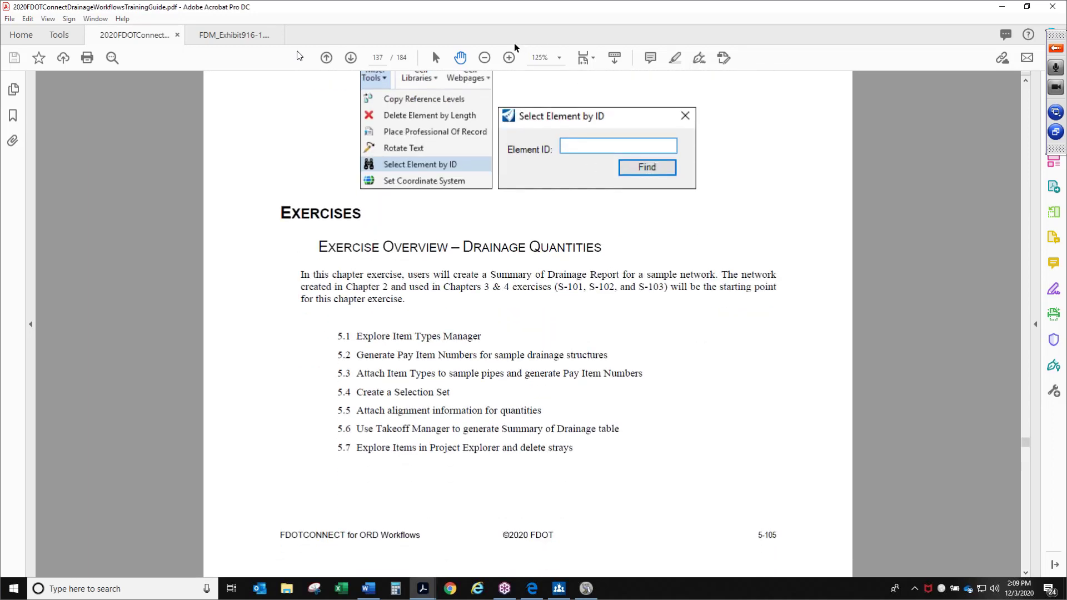
click(509, 57)
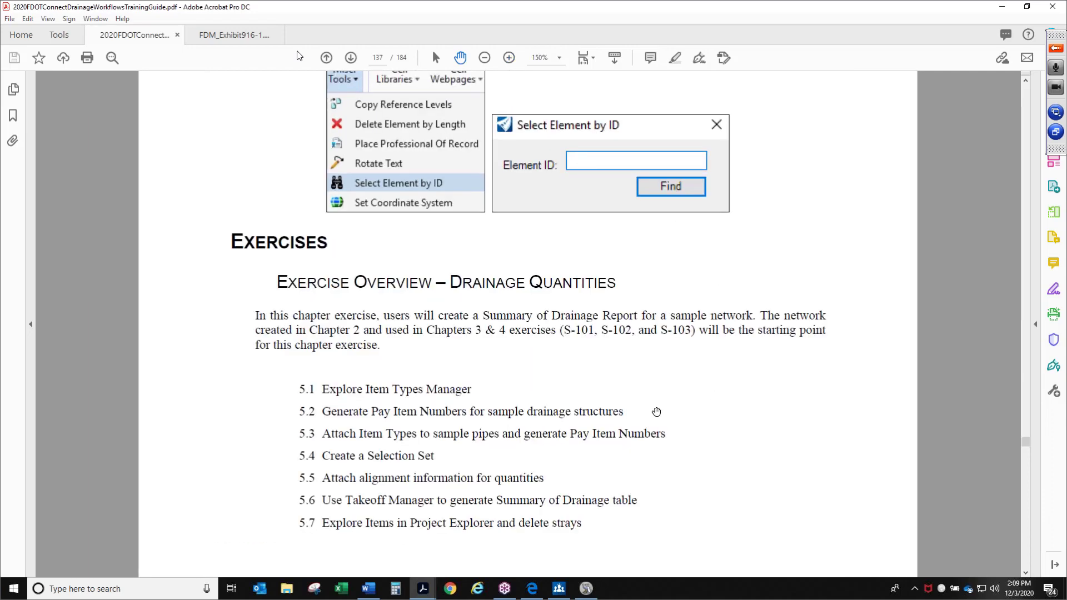
Switch to OpenRoads Designer and change the workflow to OpenRoads Modeling
drag(545, 7, 546, 9)
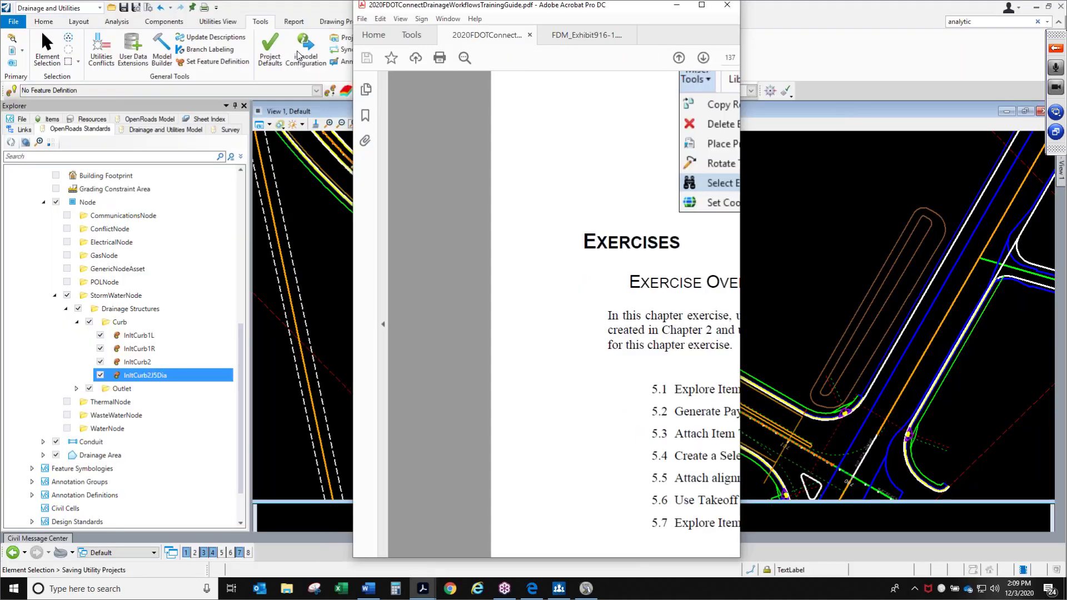
click(298, 55)
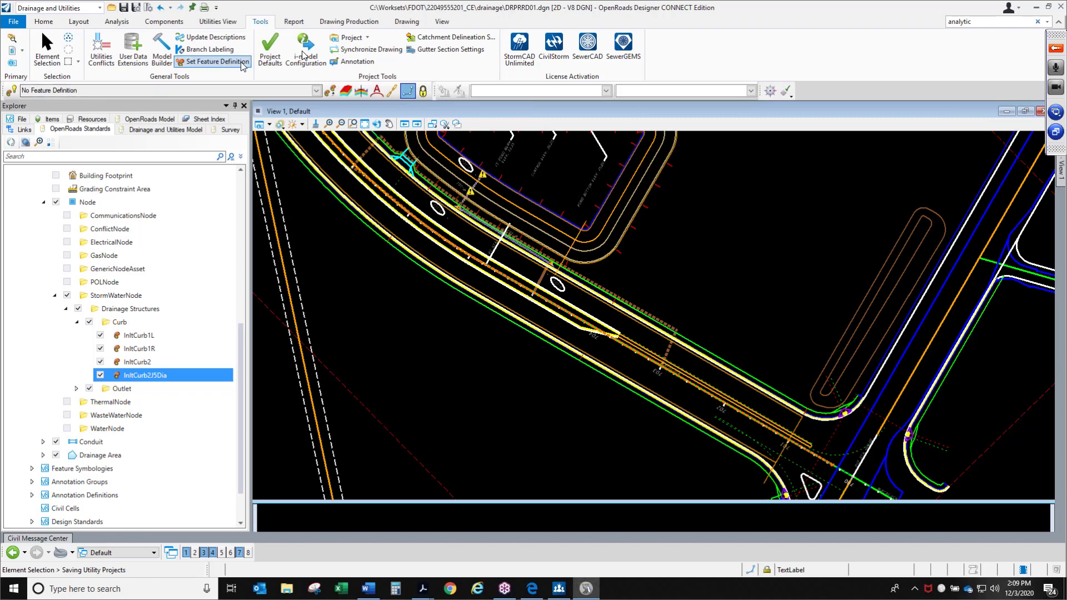
click(99, 7)
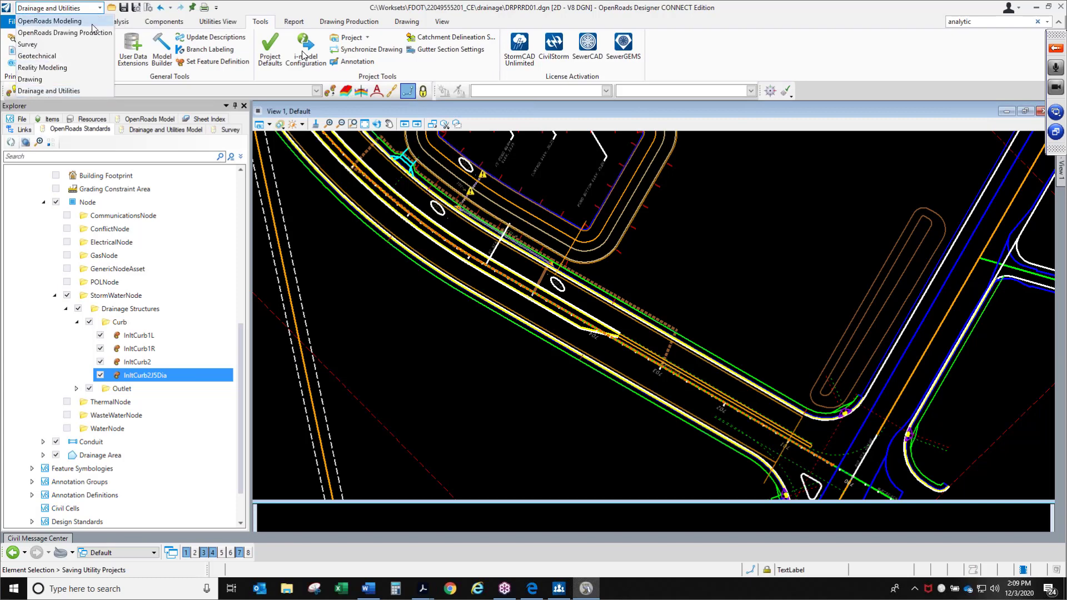
click(93, 22)
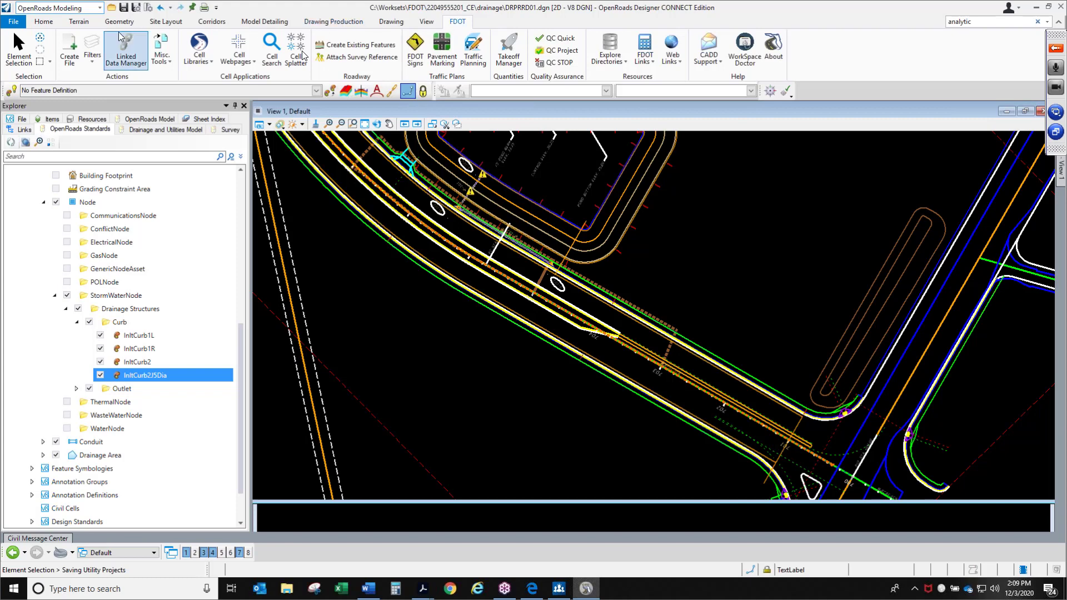
Open the Item Types manager, explore the DrainageQuantities library's DrainageFES item type properties, and close the manager
click(72, 60)
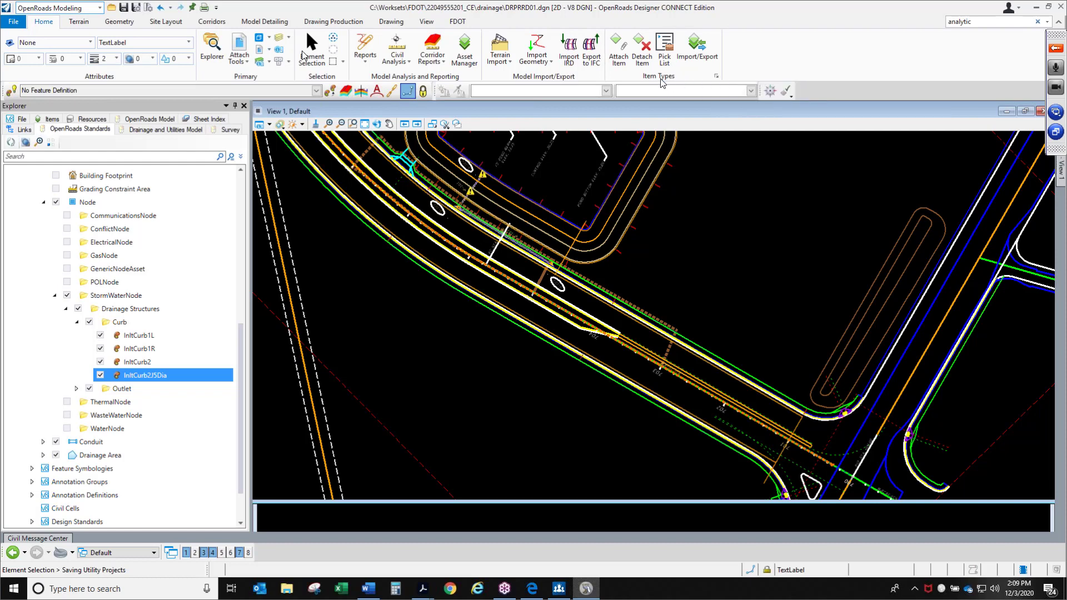
click(716, 76)
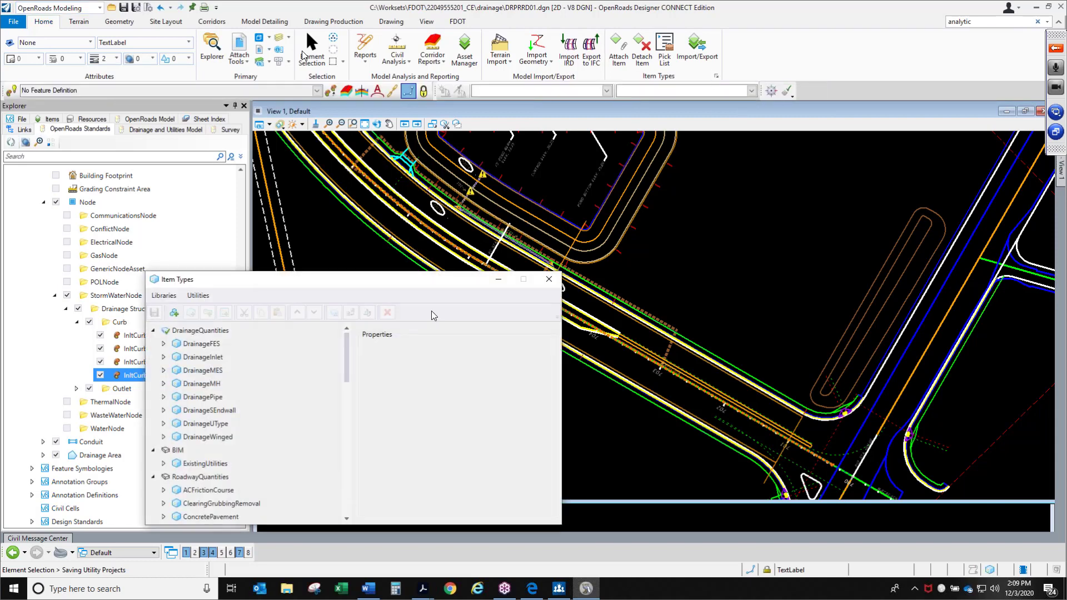
drag(431, 281, 658, 183)
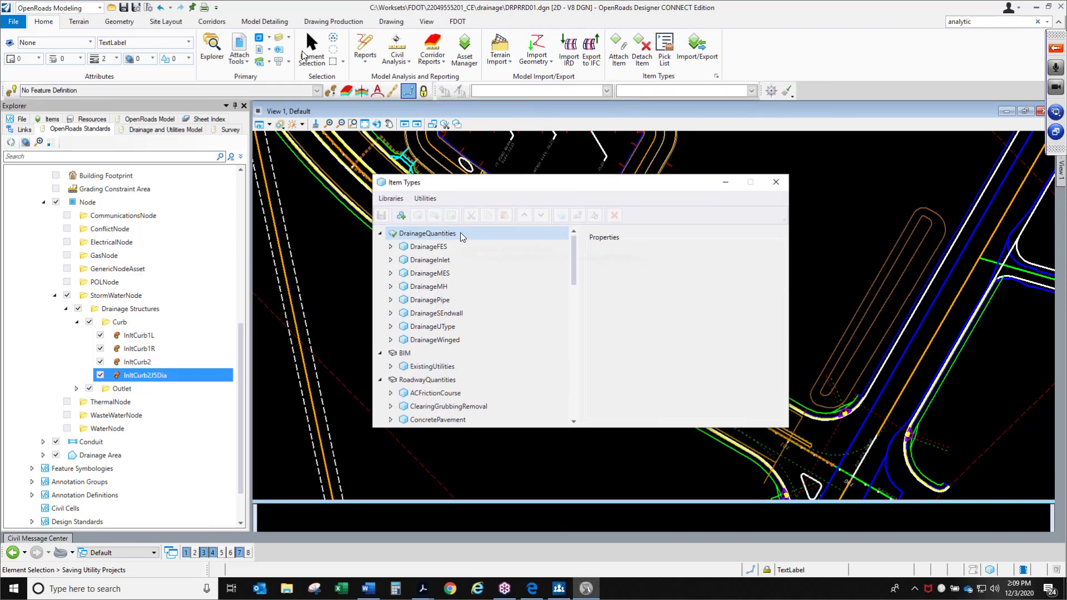
click(459, 233)
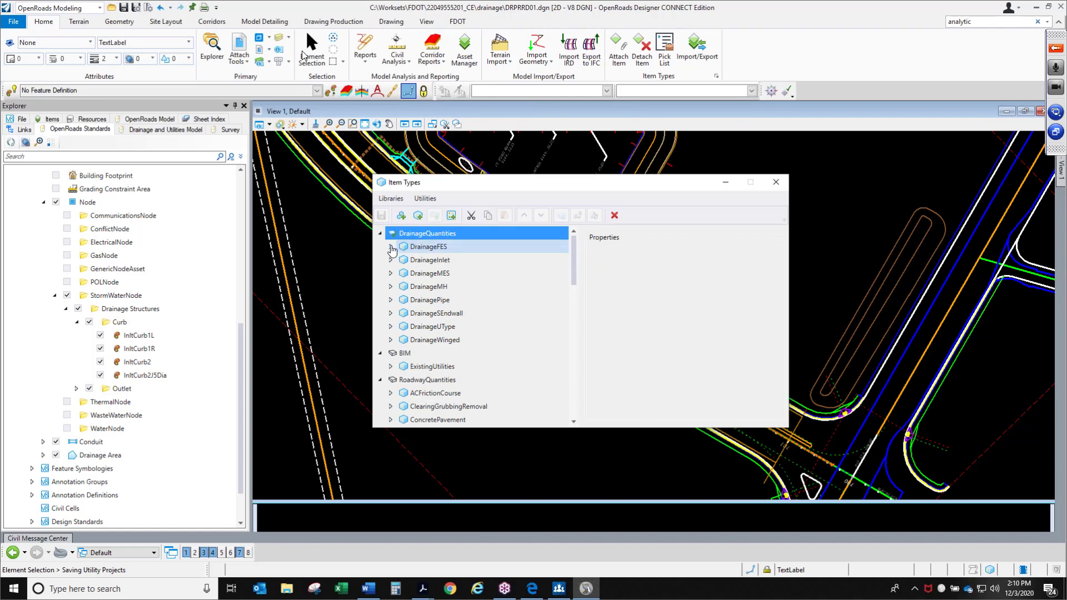
click(391, 248)
click(425, 249)
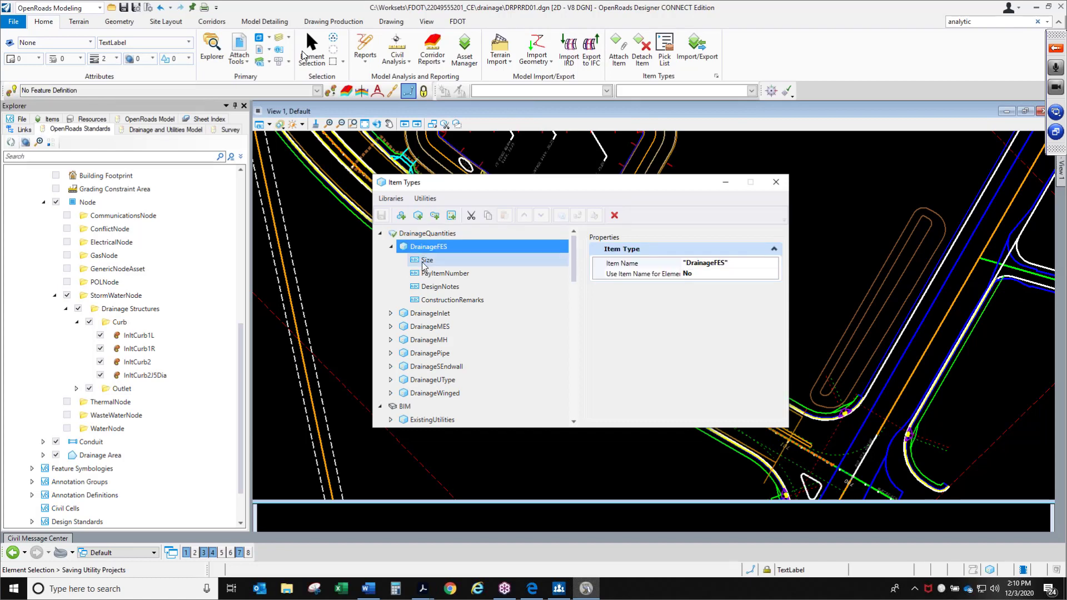
click(391, 247)
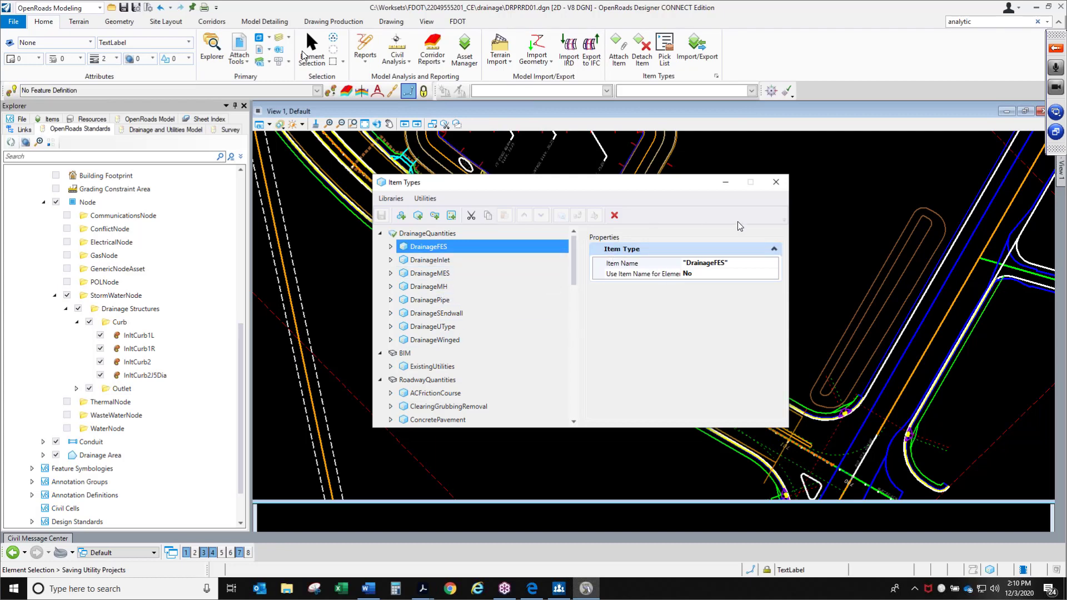
click(774, 186)
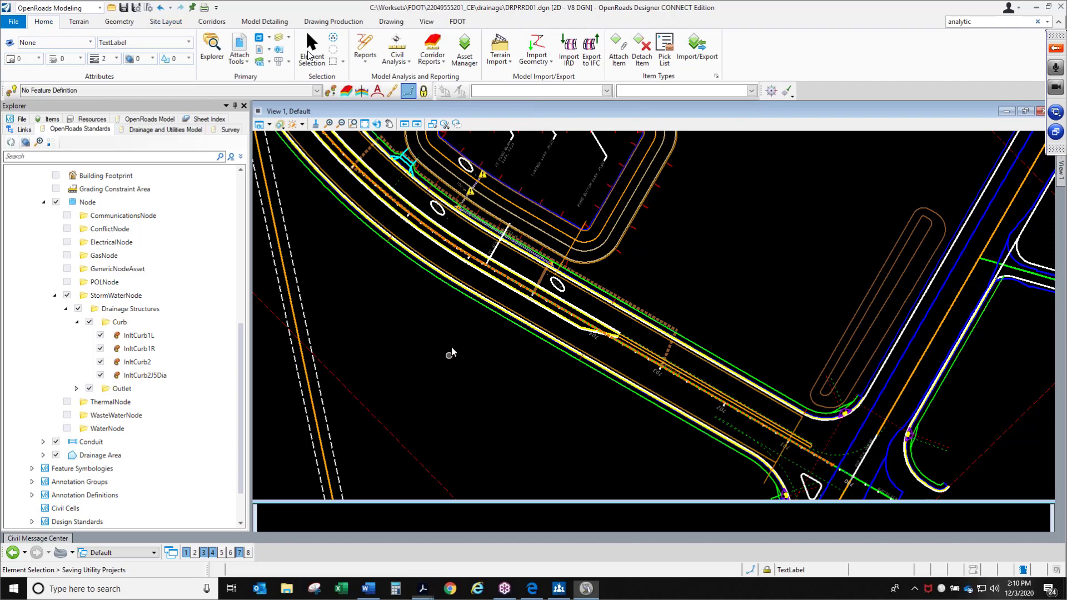
Zoom in on inlet S-101, select it, and open its properties down to the DrainageInlet item type section
scroll(473, 154, up, 5)
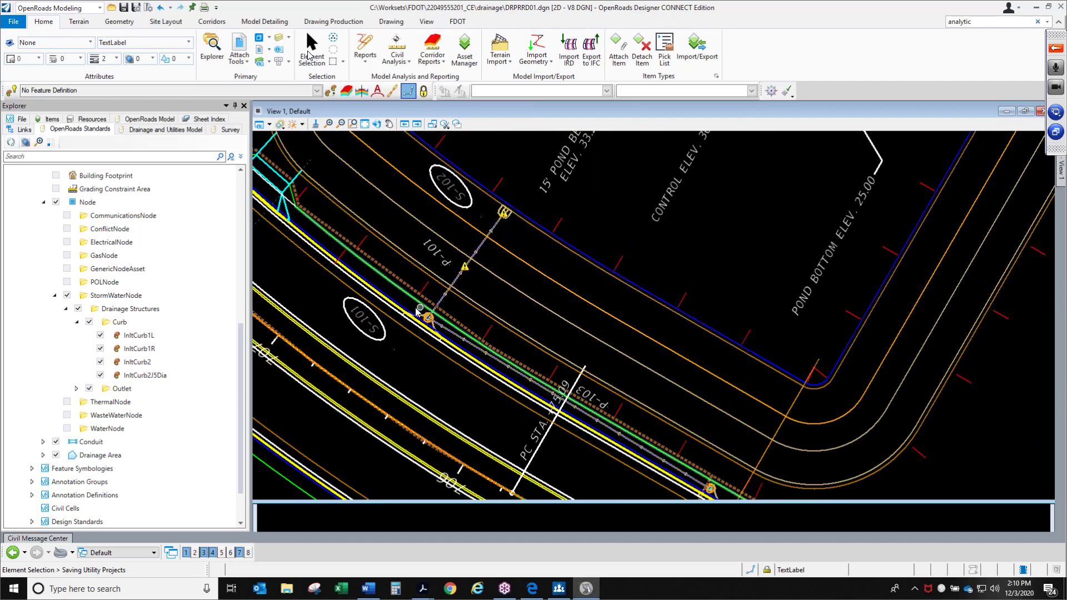
scroll(425, 328, up, 5)
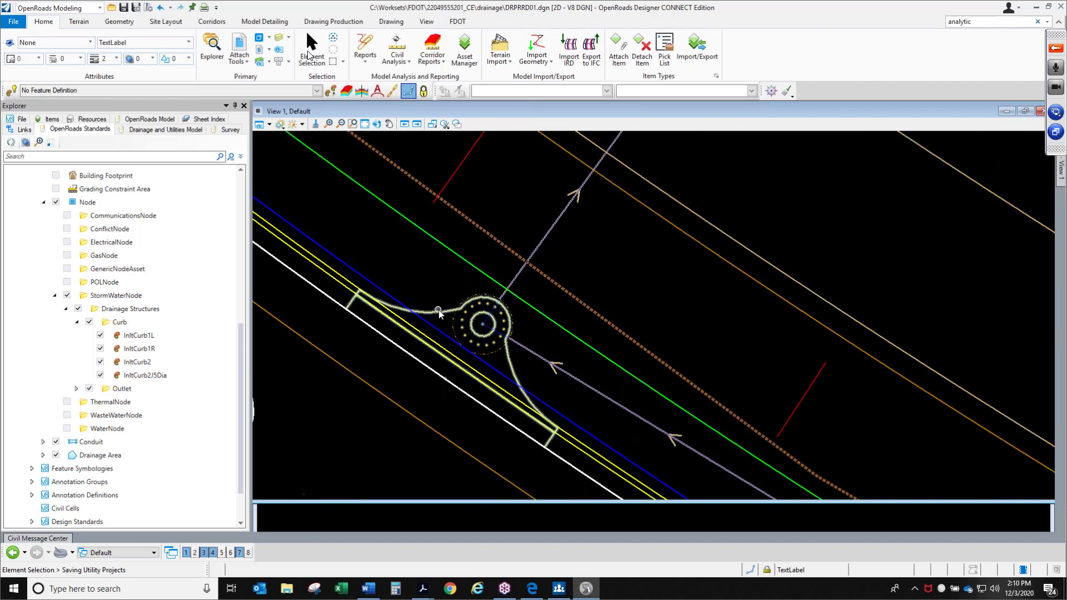
click(439, 312)
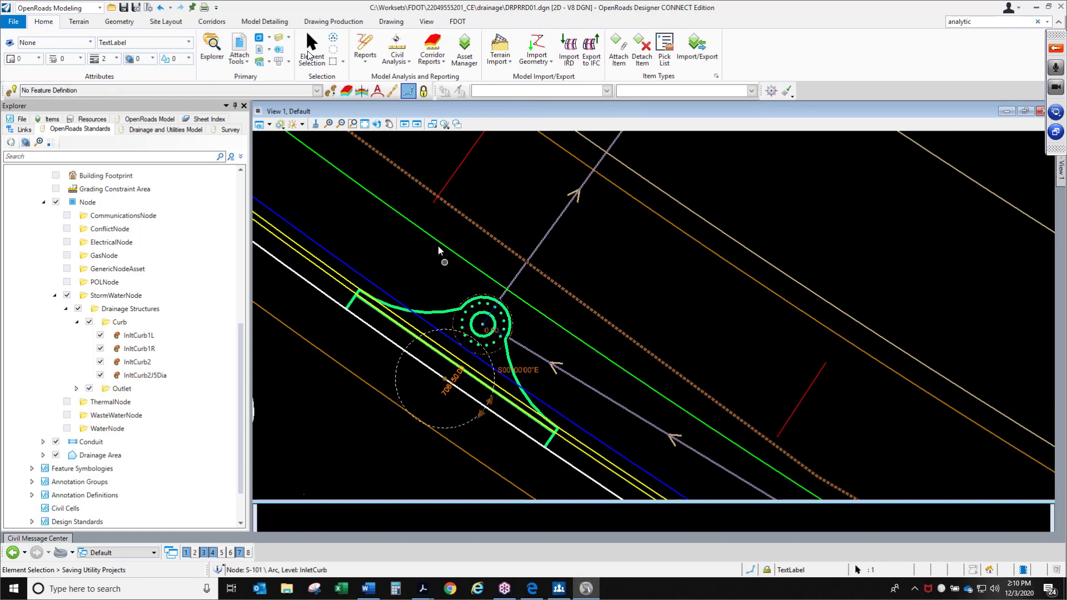
click(352, 124)
click(280, 50)
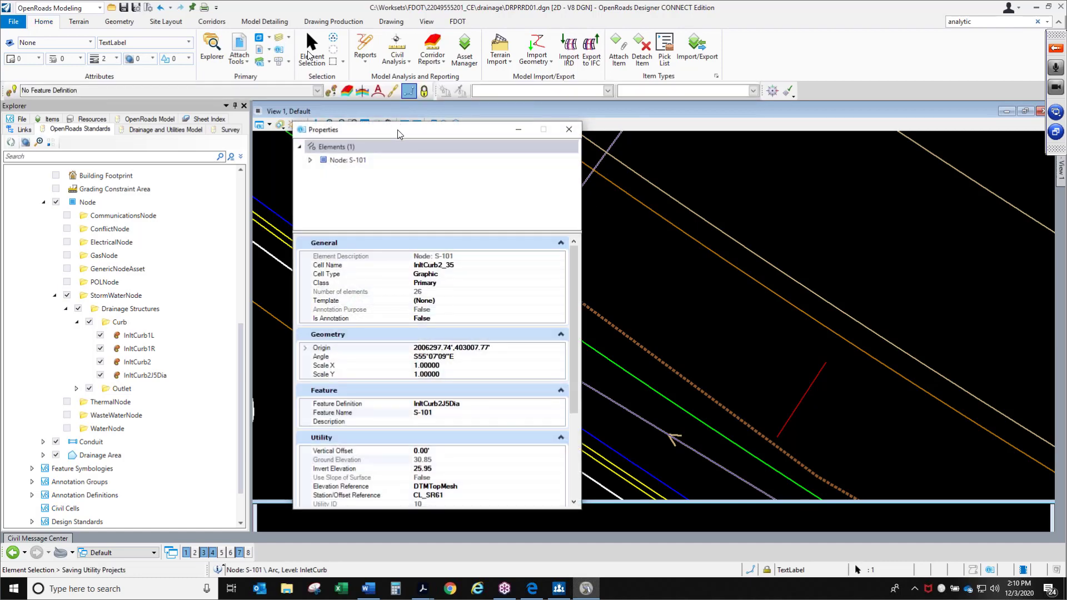
drag(400, 131, 568, 130)
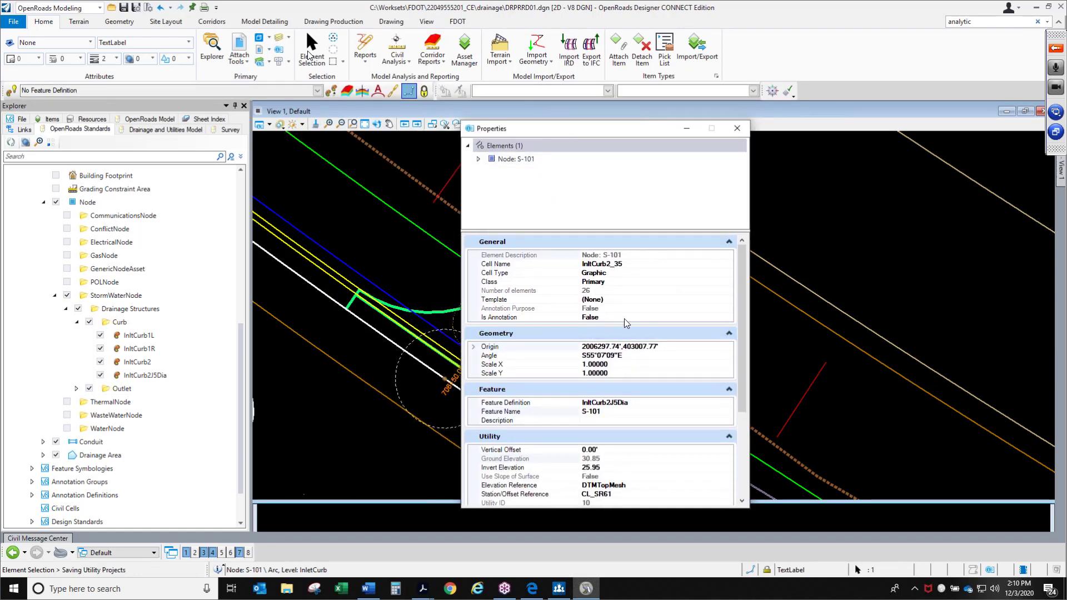
drag(645, 231, 645, 194)
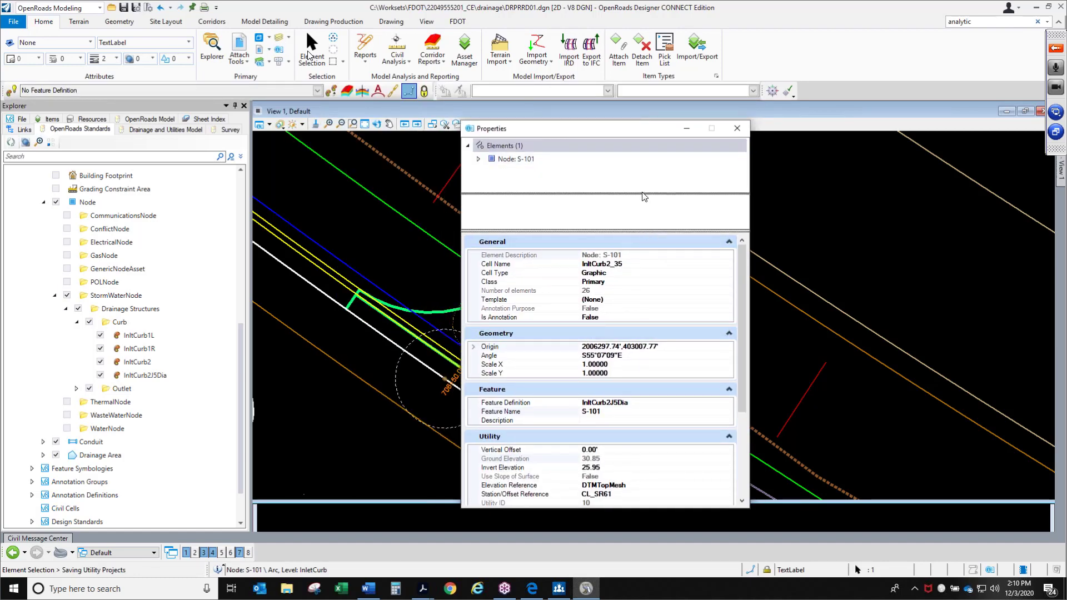
scroll(644, 324, down, 3)
scroll(643, 323, down, 3)
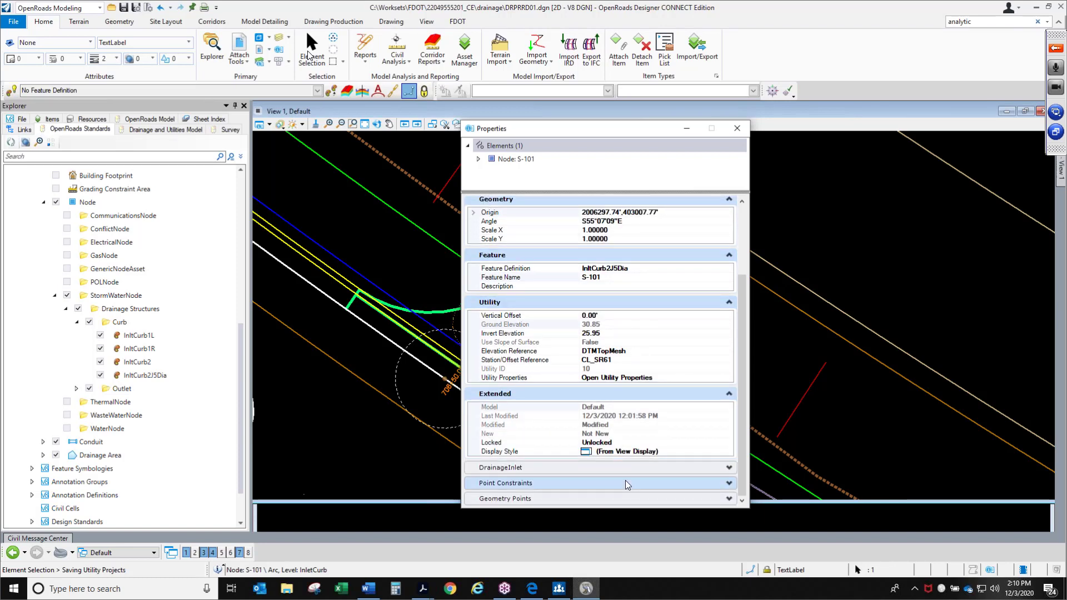
click(628, 467)
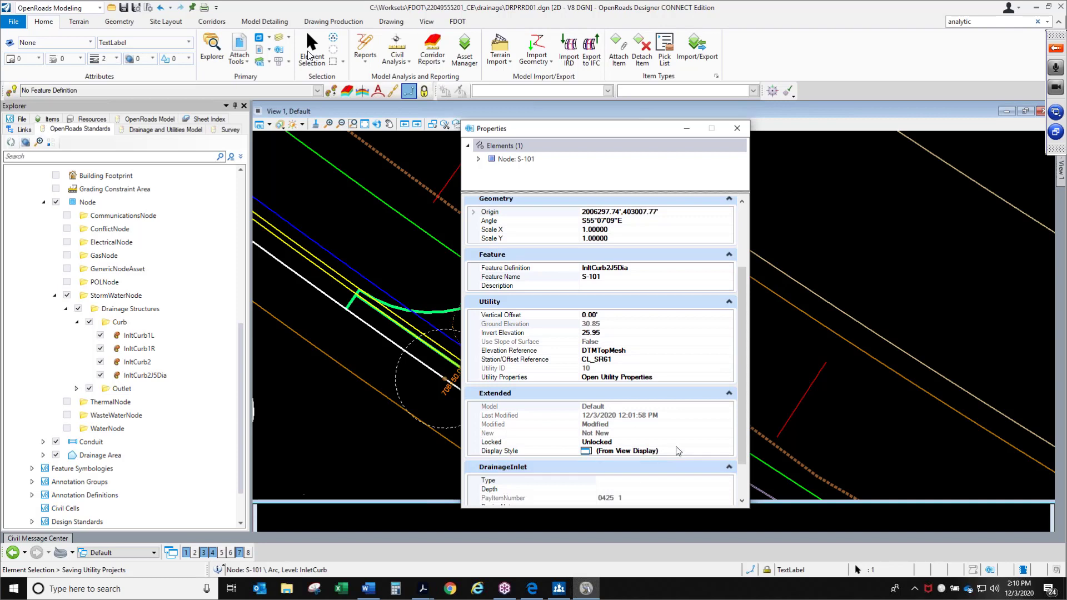
scroll(741, 389, down, 2)
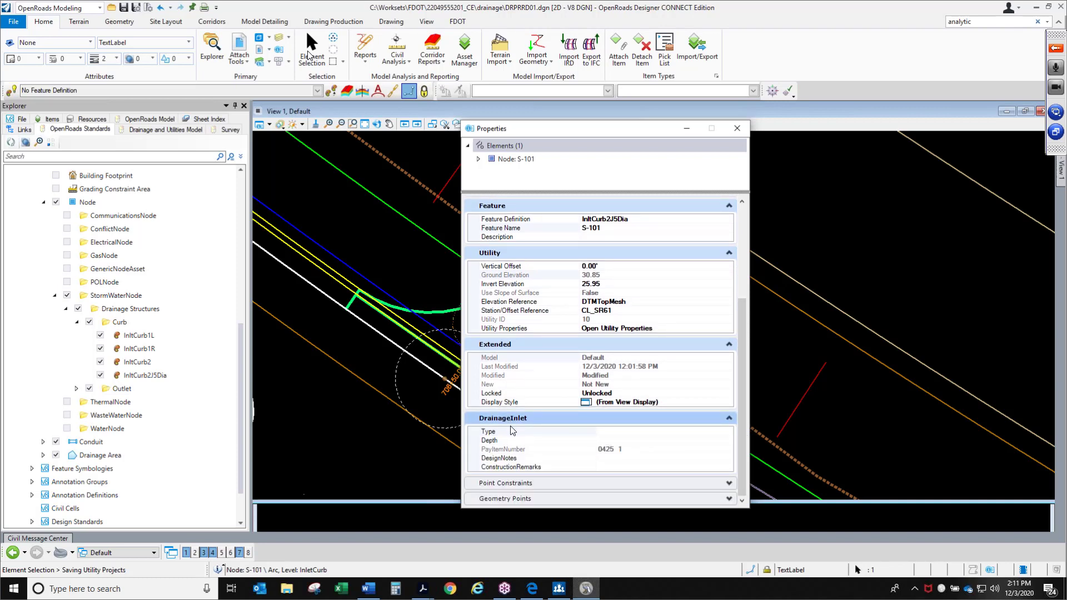
Set the inlet's DrainageInlet Type to CurbTypeJ-2
click(600, 431)
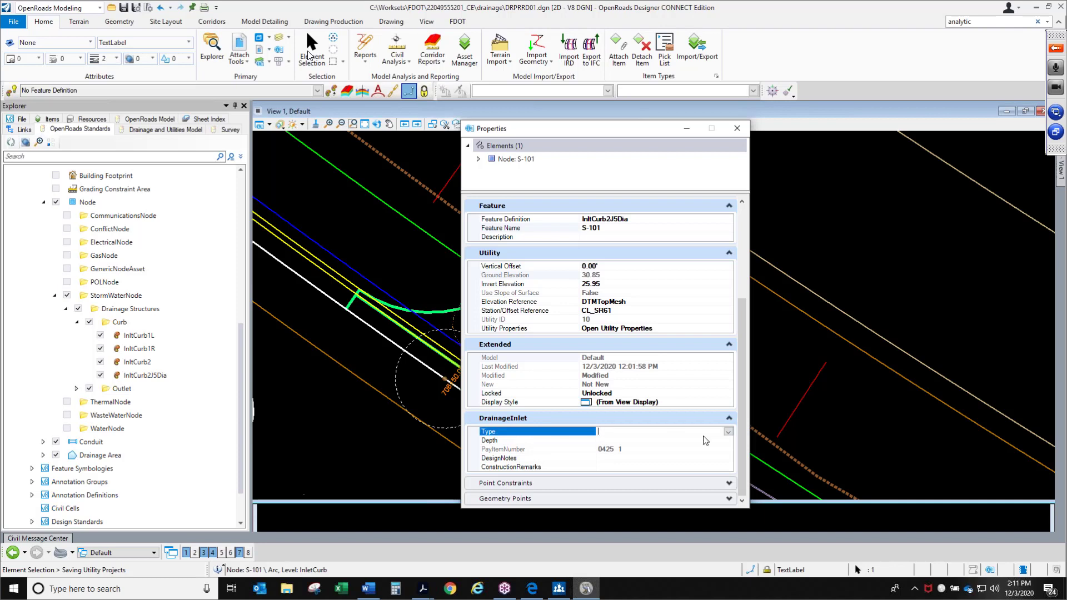
click(728, 431)
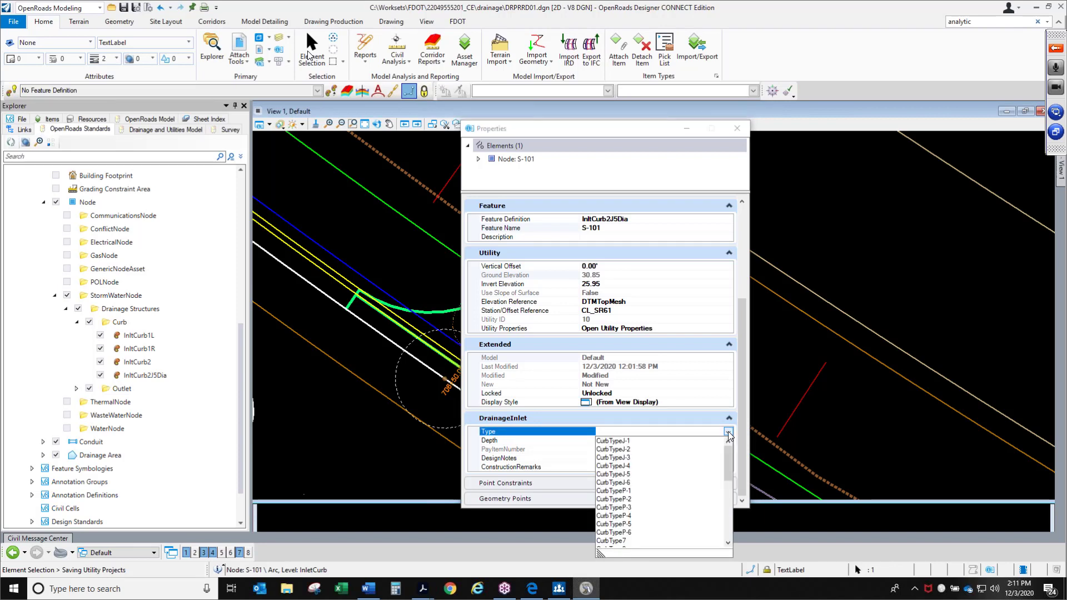
mouse_move(728, 471)
mouse_down()
mouse_move(735, 542)
mouse_move(736, 462)
mouse_up()
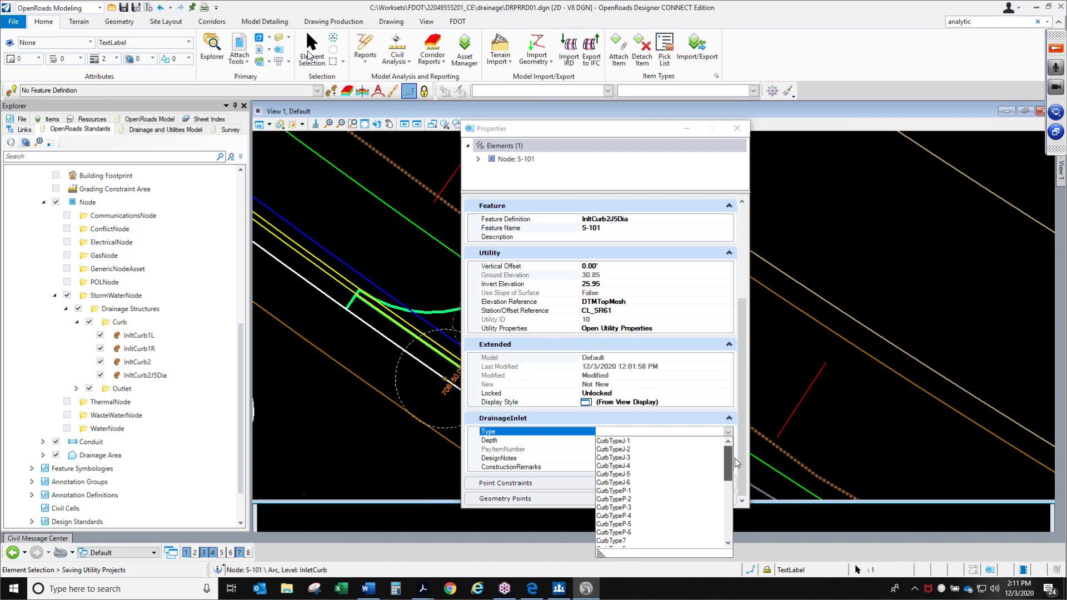
click(622, 449)
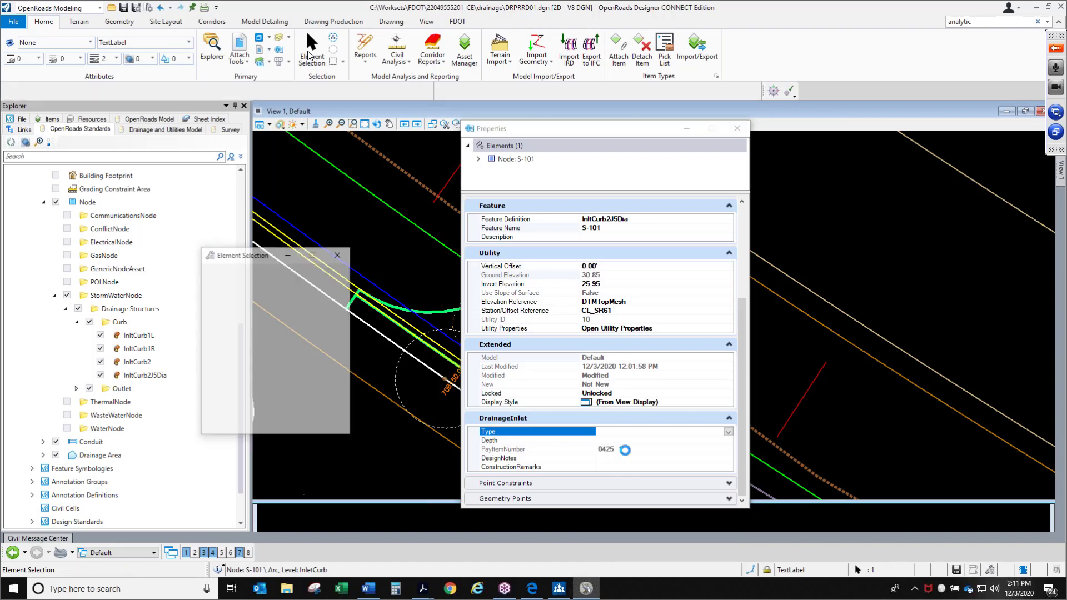
Set the inlet's Depth to LessOrEq10Ft
click(619, 441)
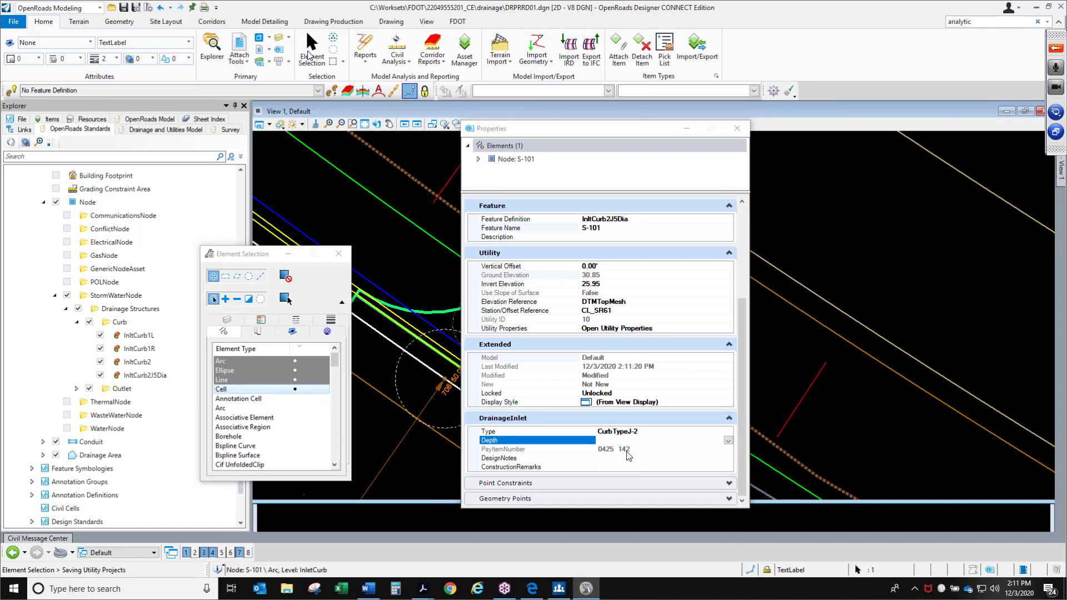
click(602, 451)
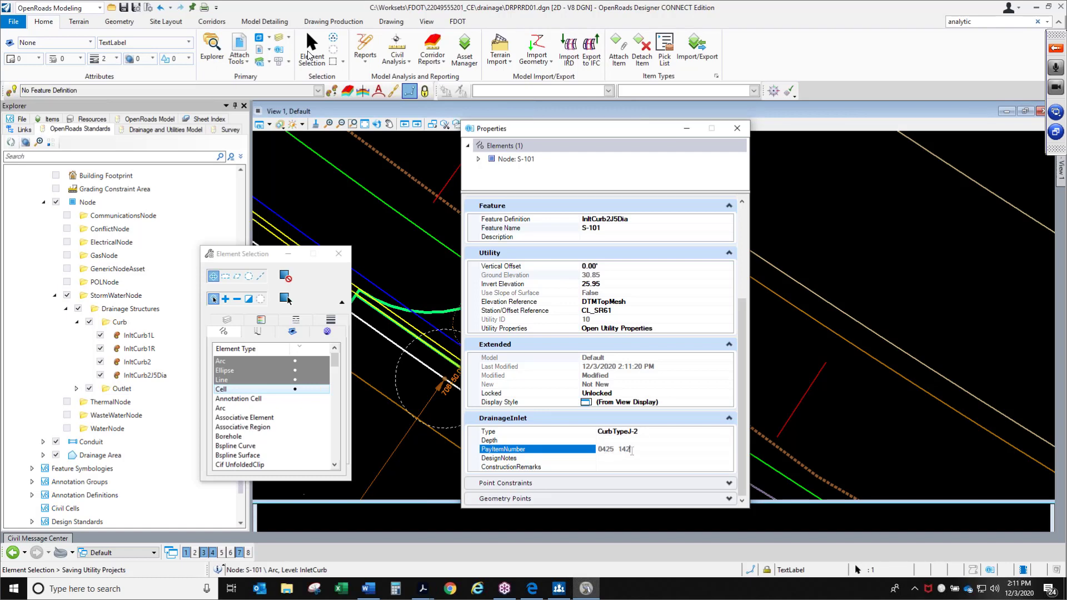
click(728, 441)
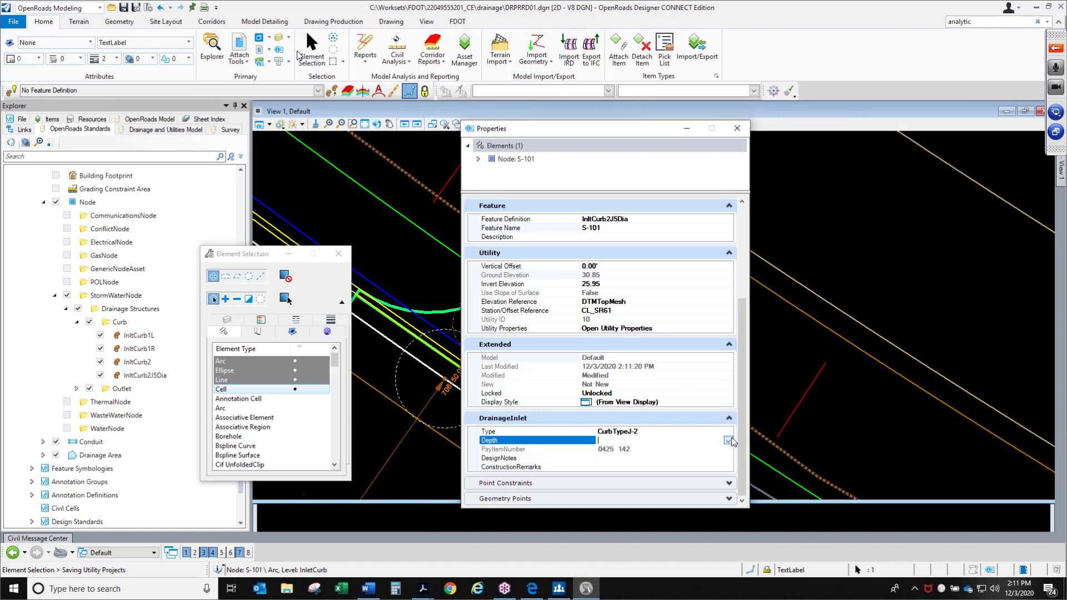
click(729, 442)
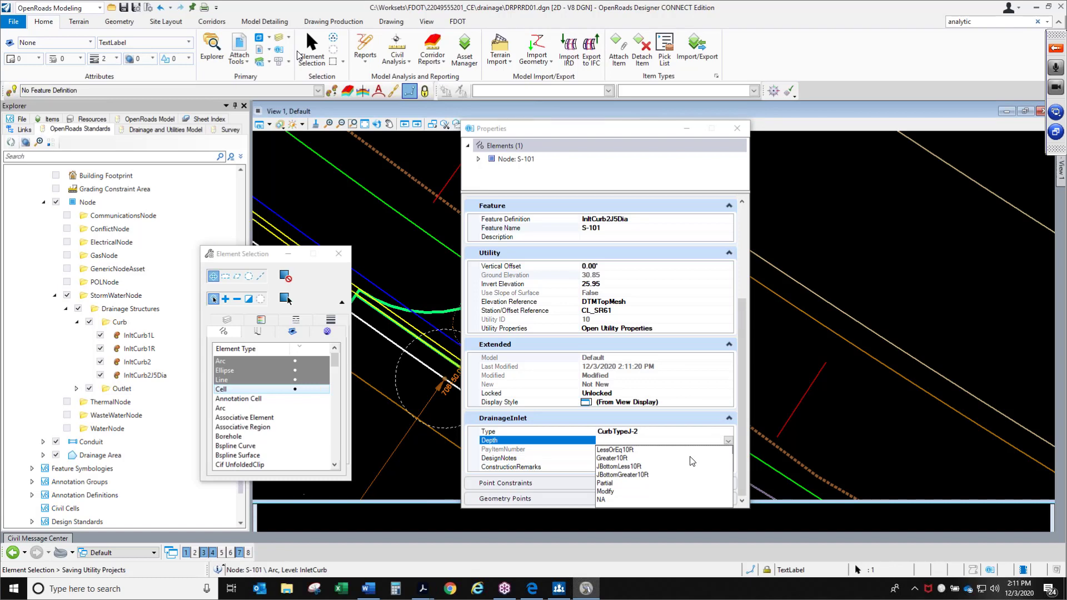
click(616, 450)
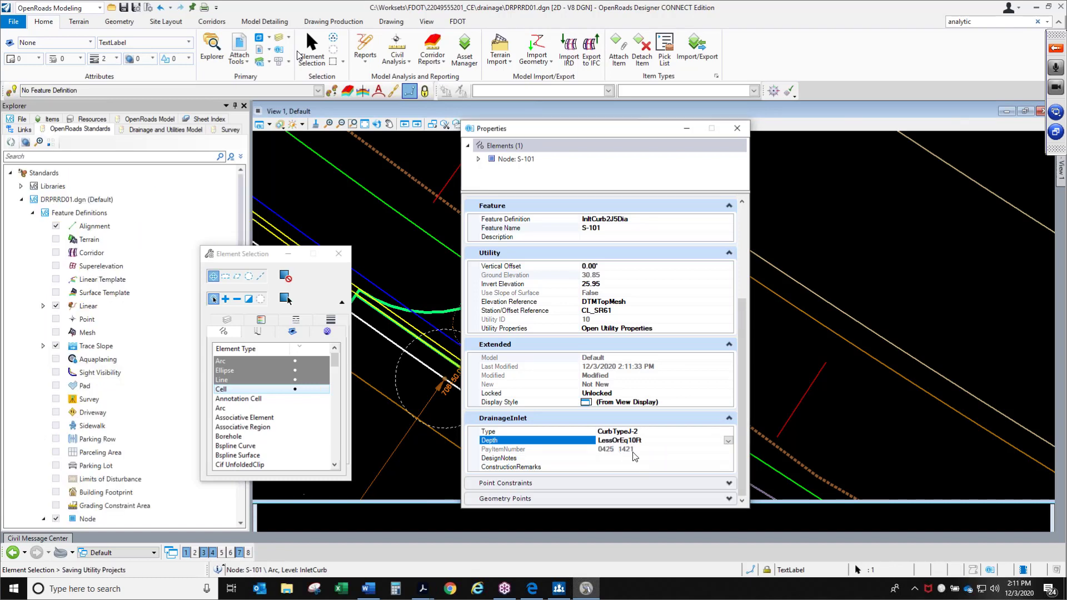
Enter test notes as the inlet's DesignNotes value
click(633, 459)
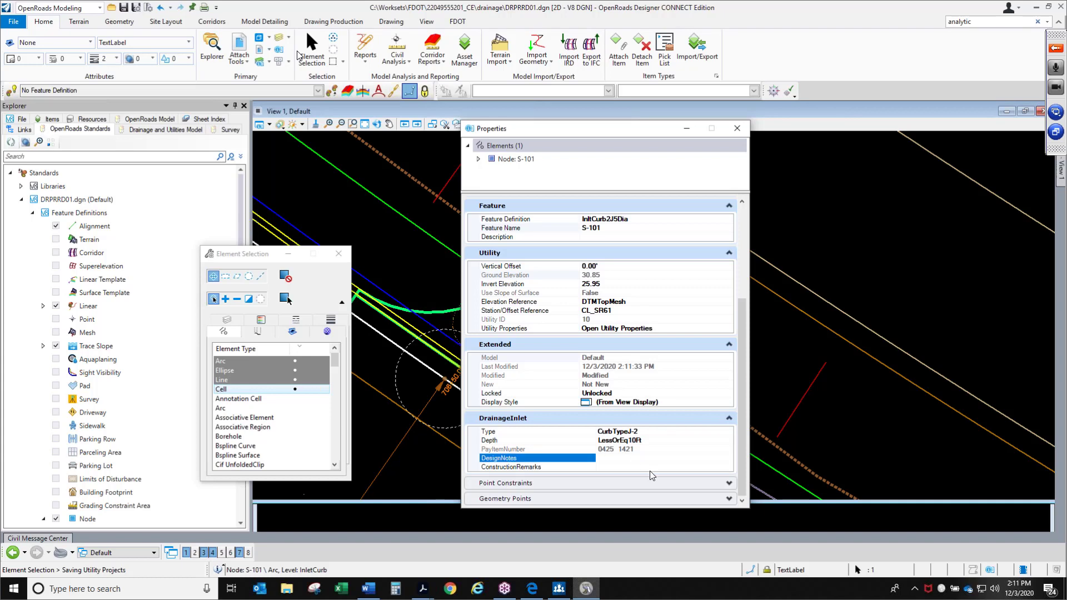
text(test notes)
key(Tab)
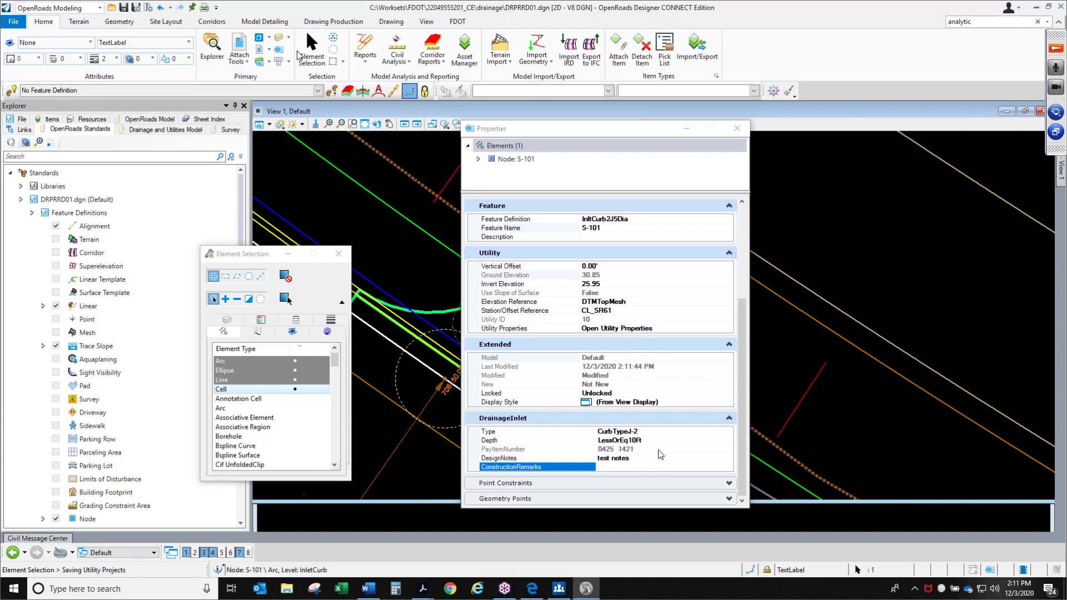
click(636, 458)
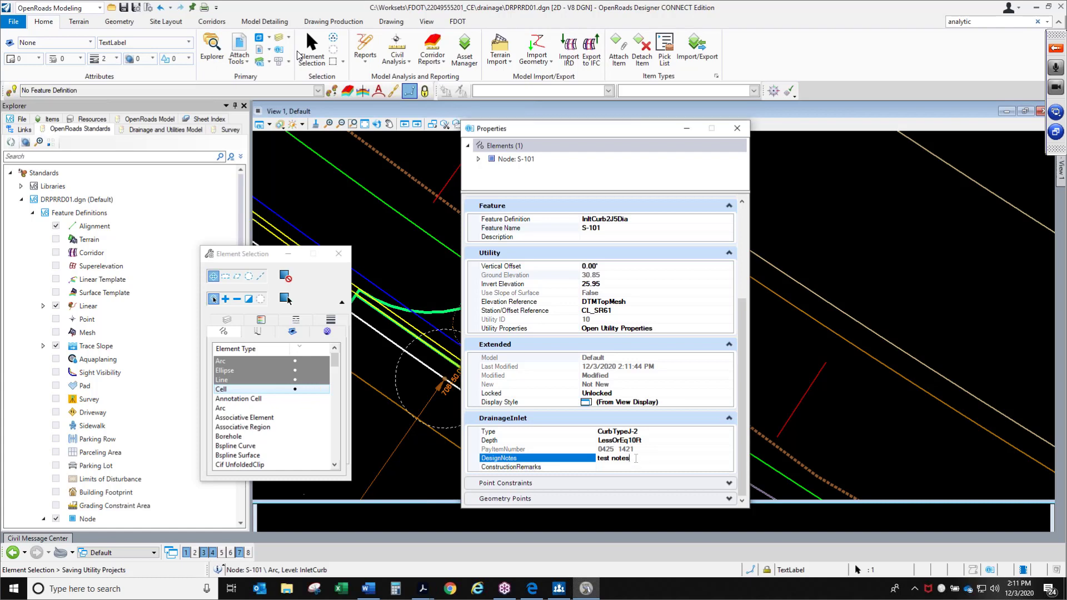
Deselect inlet S-101 and close the Properties dialog
drag(635, 460, 589, 458)
click(772, 378)
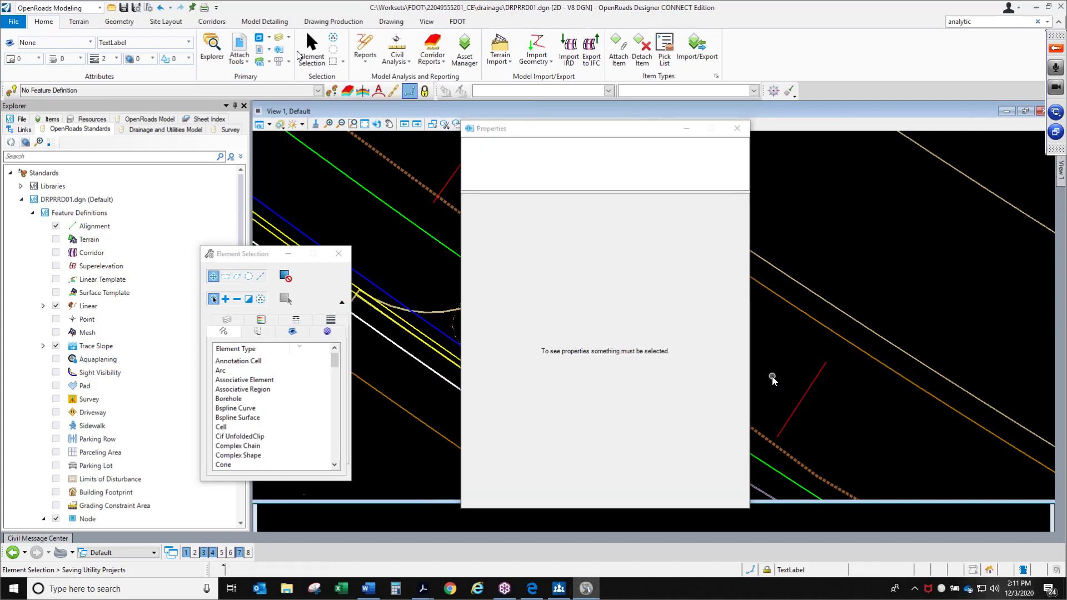
click(737, 128)
Select inlet S-103 and set its DrainageInlet Type to CurbTypeP-1
scroll(409, 228, up, 2)
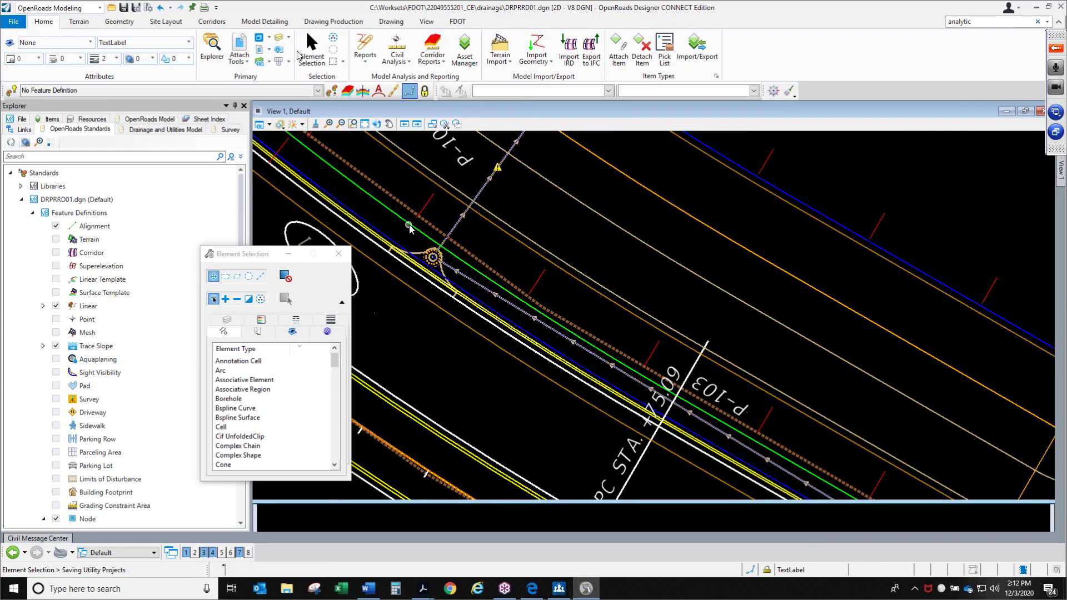
scroll(450, 265, down, 2)
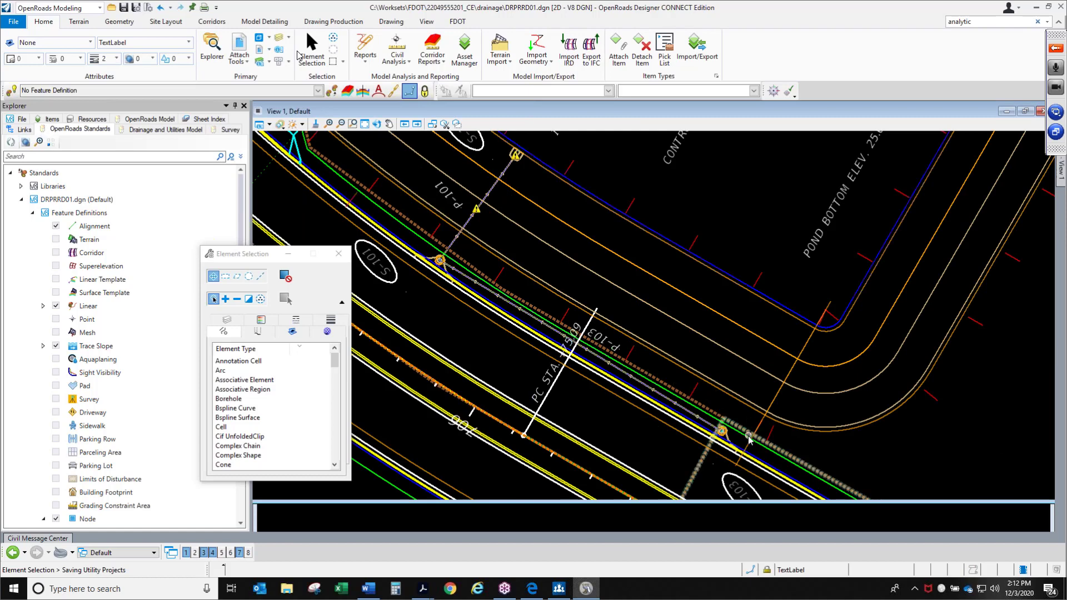
scroll(745, 438, up, 2)
click(726, 437)
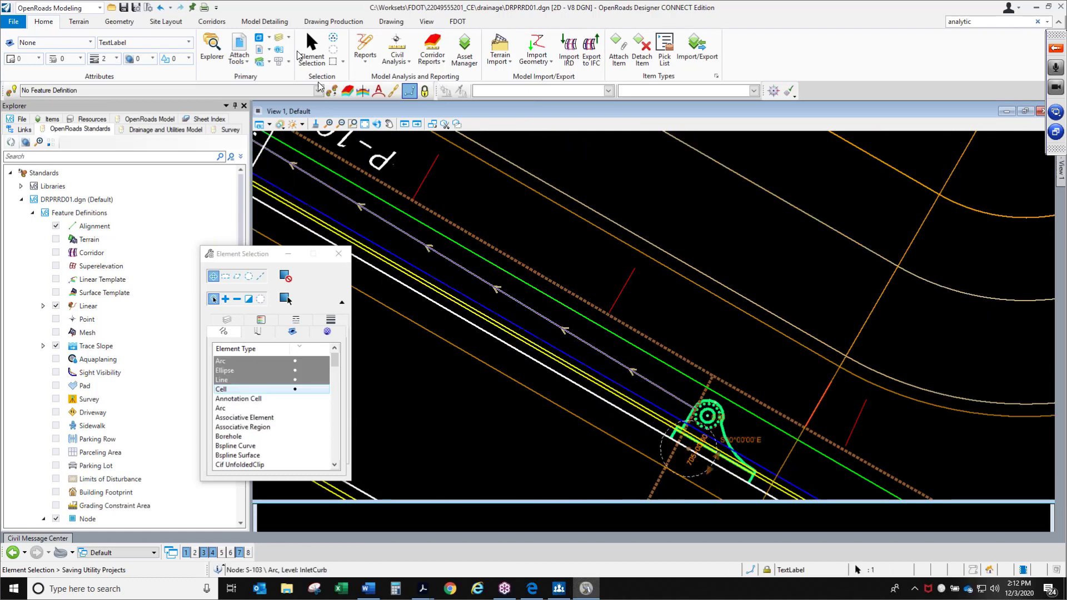
click(279, 50)
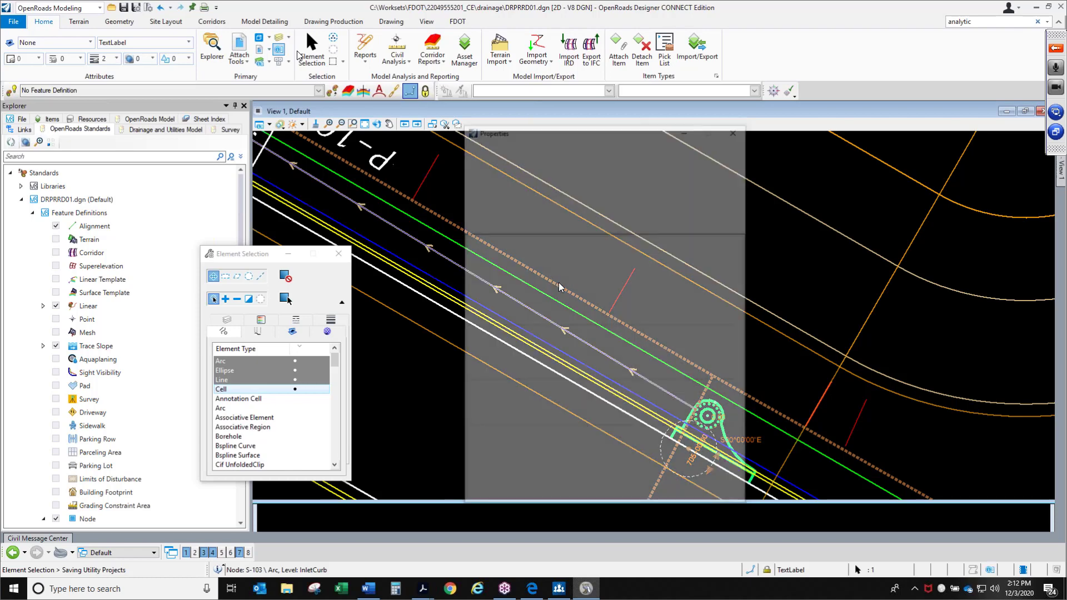
scroll(615, 420, down, 8)
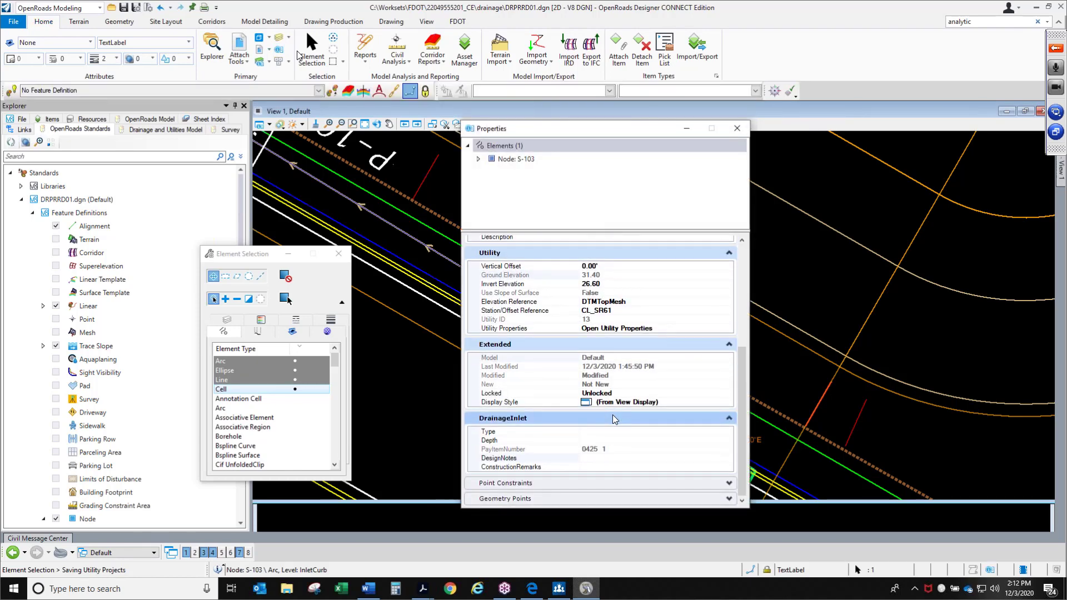
click(616, 433)
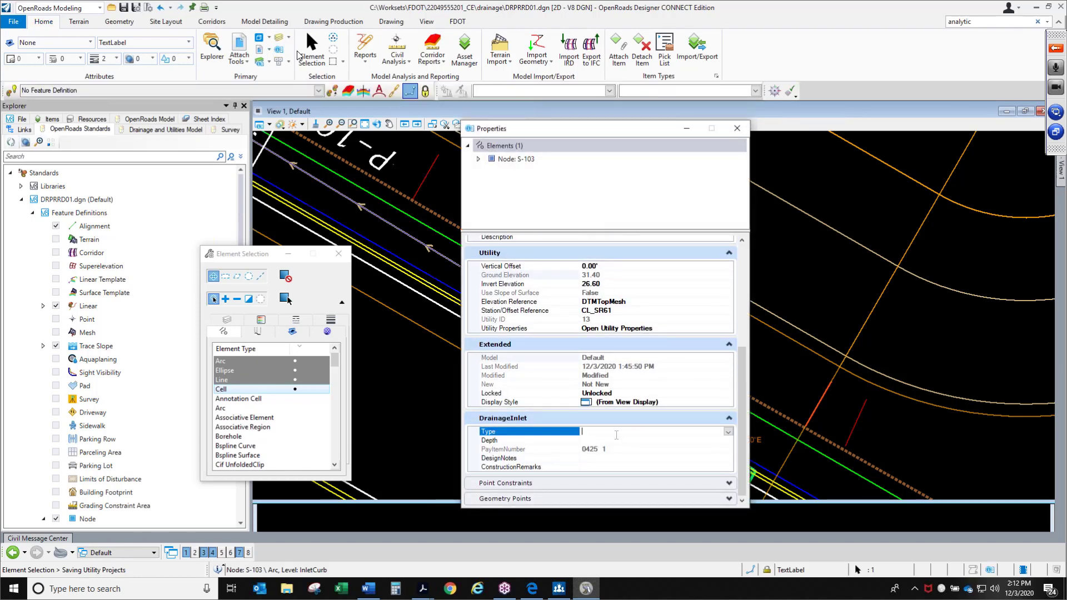
click(728, 432)
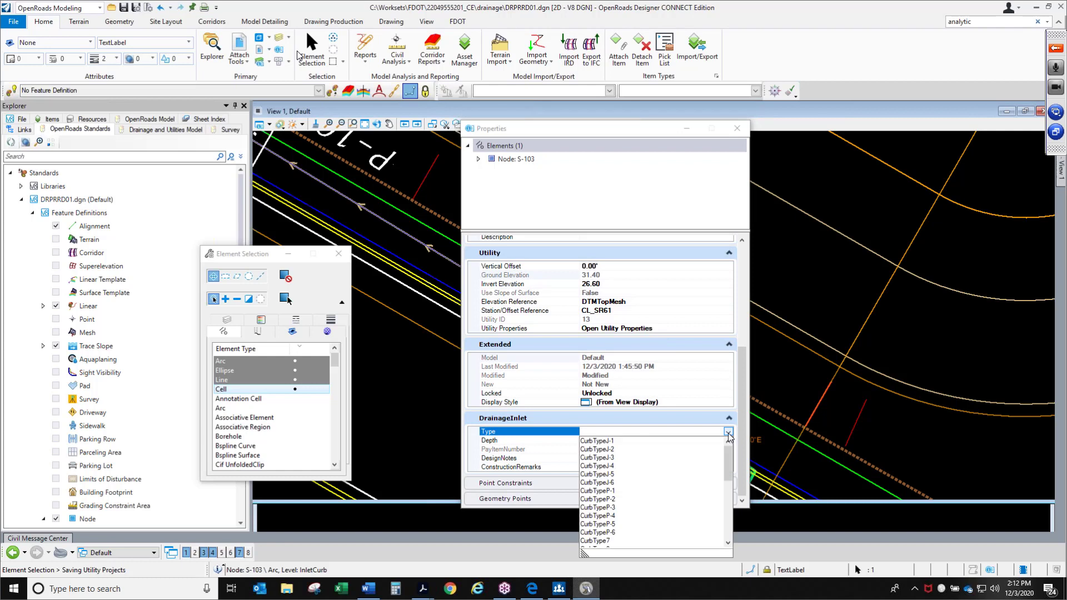
click(609, 491)
Set inlet S-103's Depth to LessOrEq10Ft
click(692, 440)
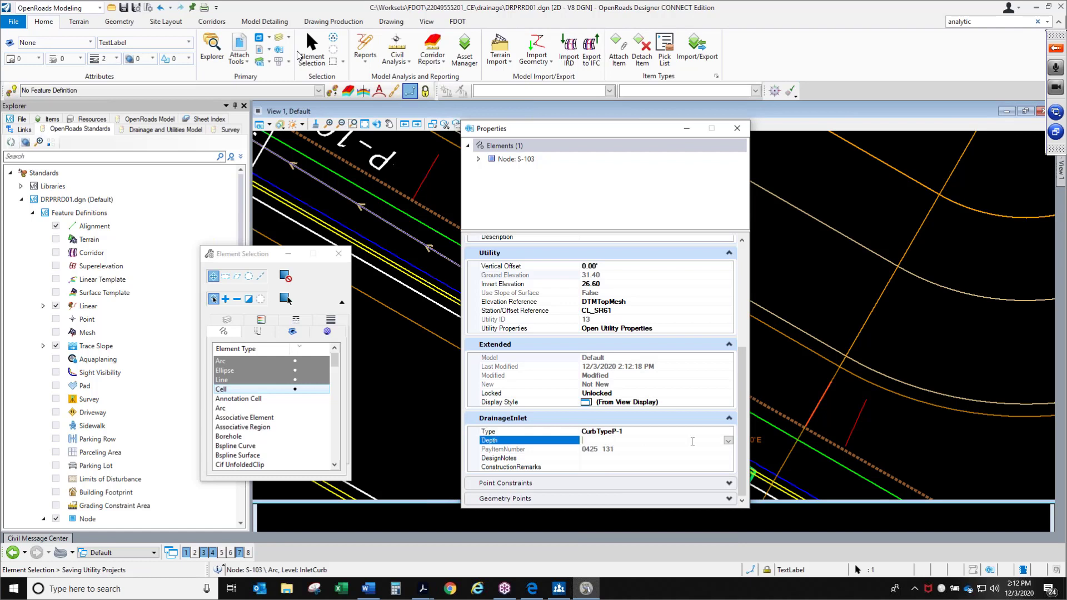
click(728, 441)
click(615, 454)
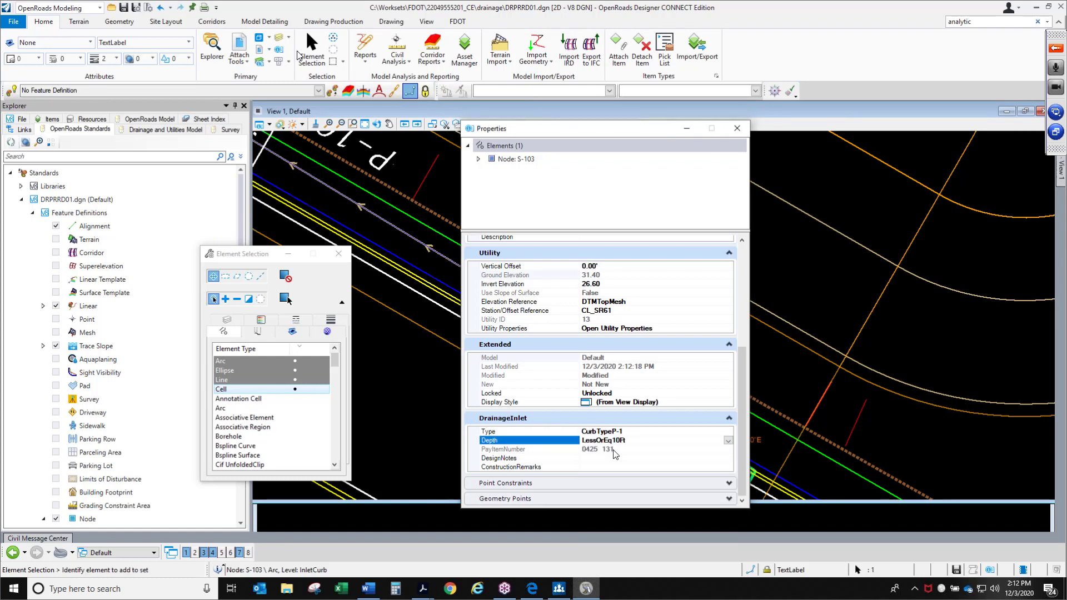
Enter s-103 as the inlet's DesignNotes value and close the Properties dialog
click(609, 458)
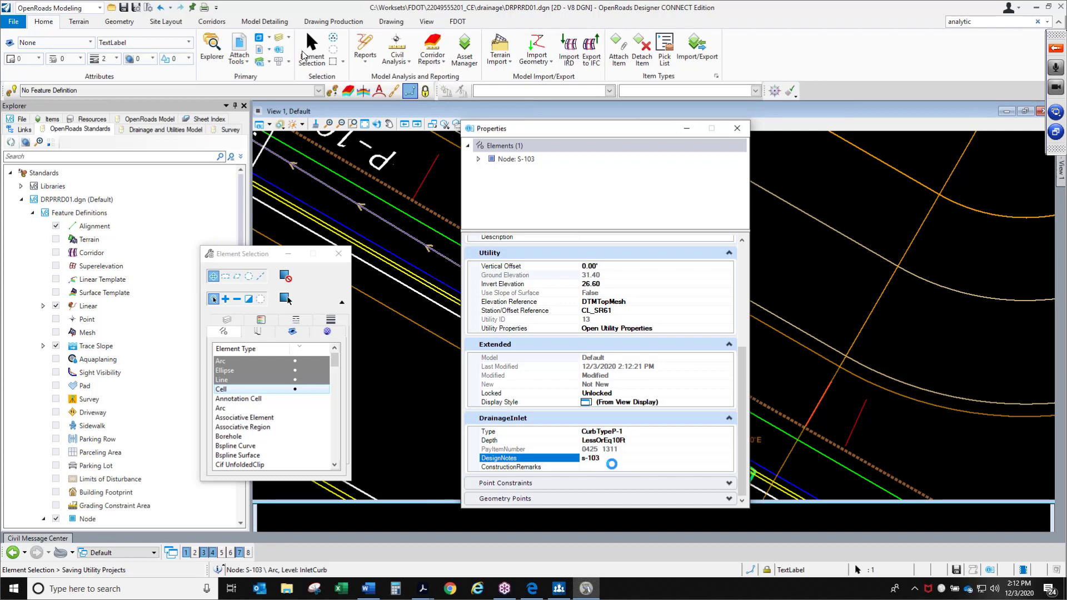
click(612, 465)
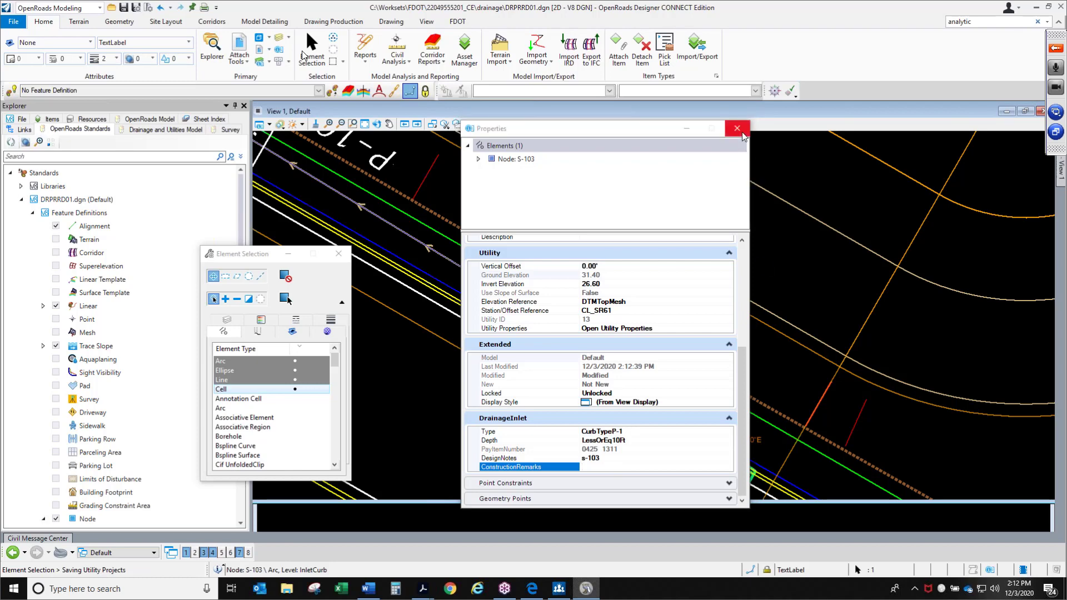
click(741, 134)
Select mitered end section S-102 and set its DrainageMES Application to CrossDrain
scroll(537, 242, down, 3)
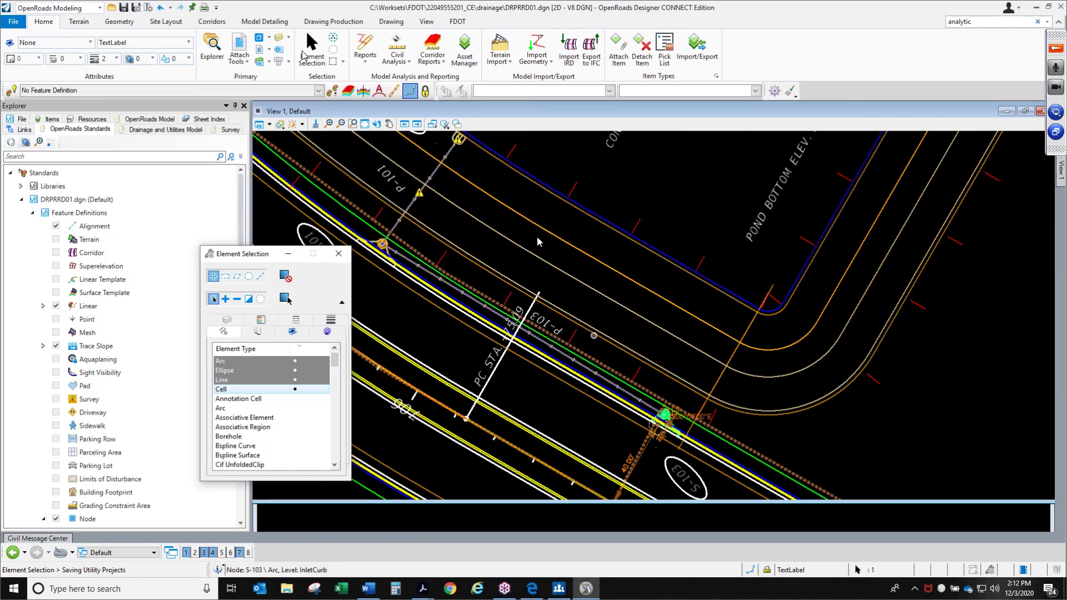
scroll(457, 153, up, 3)
click(493, 173)
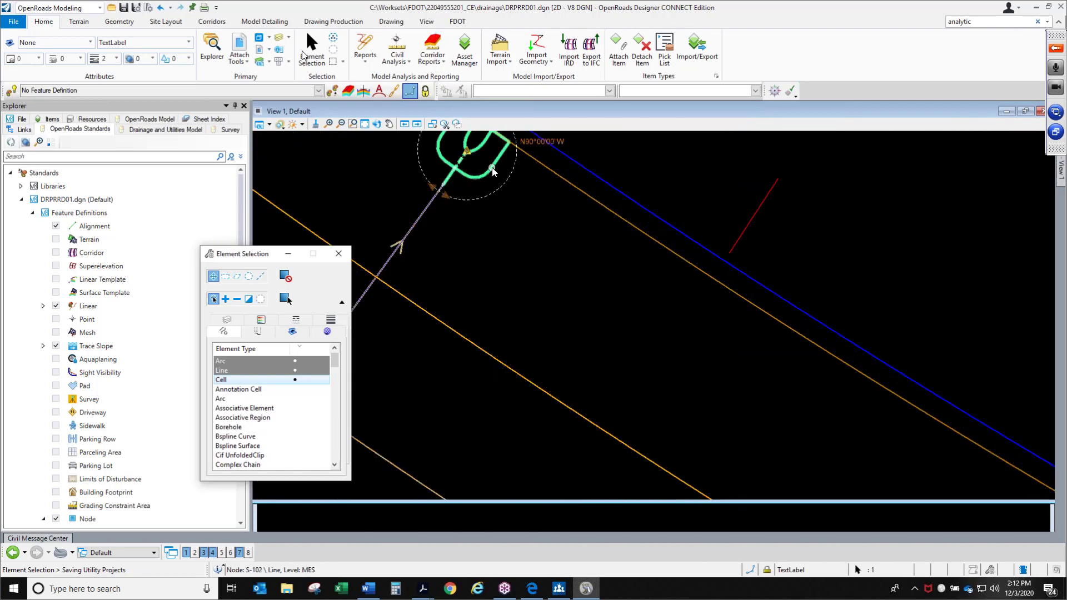
click(503, 164)
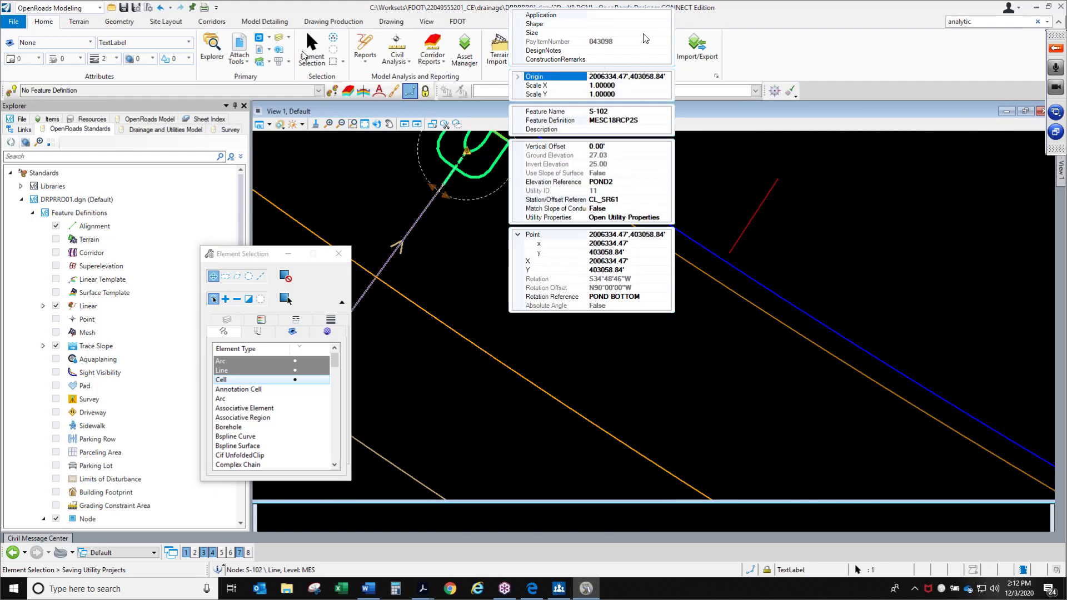
click(645, 16)
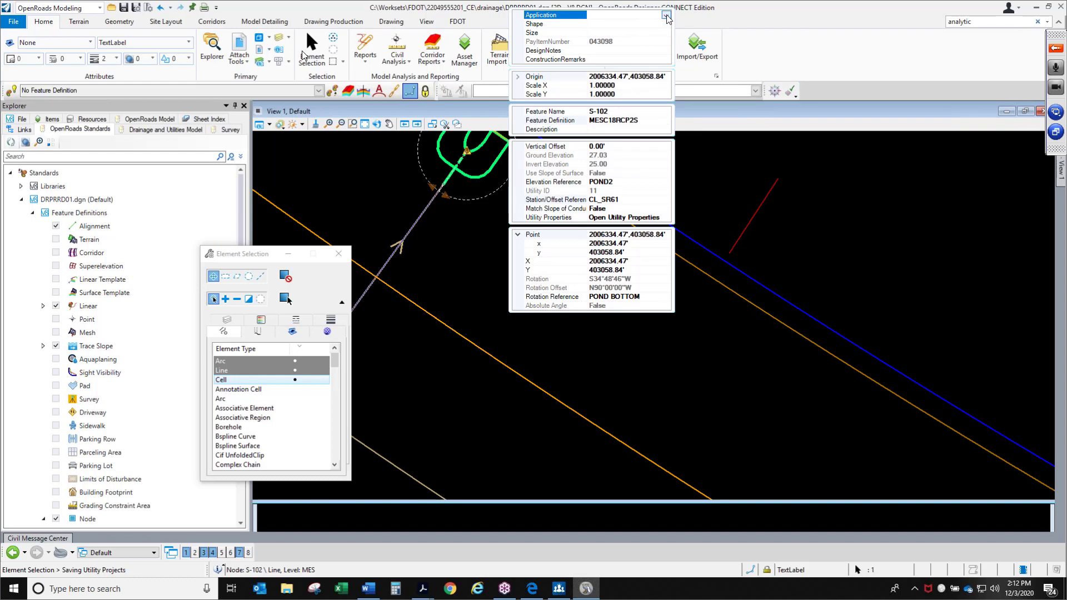
click(666, 15)
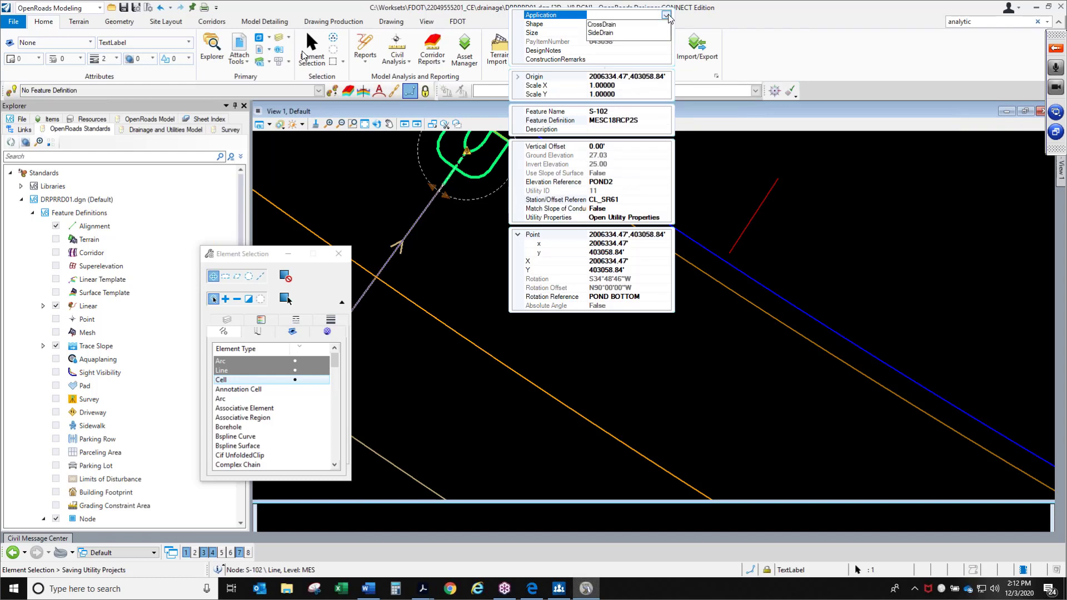
click(614, 26)
Set the end section's Shape to Round and its Size to 18
click(634, 24)
click(665, 24)
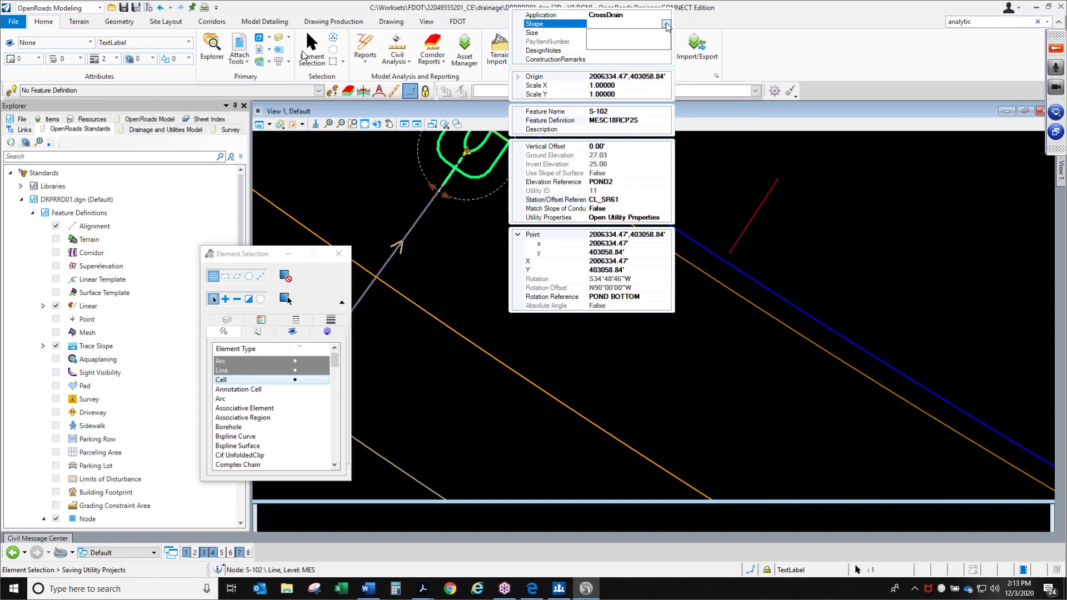
click(602, 36)
click(601, 32)
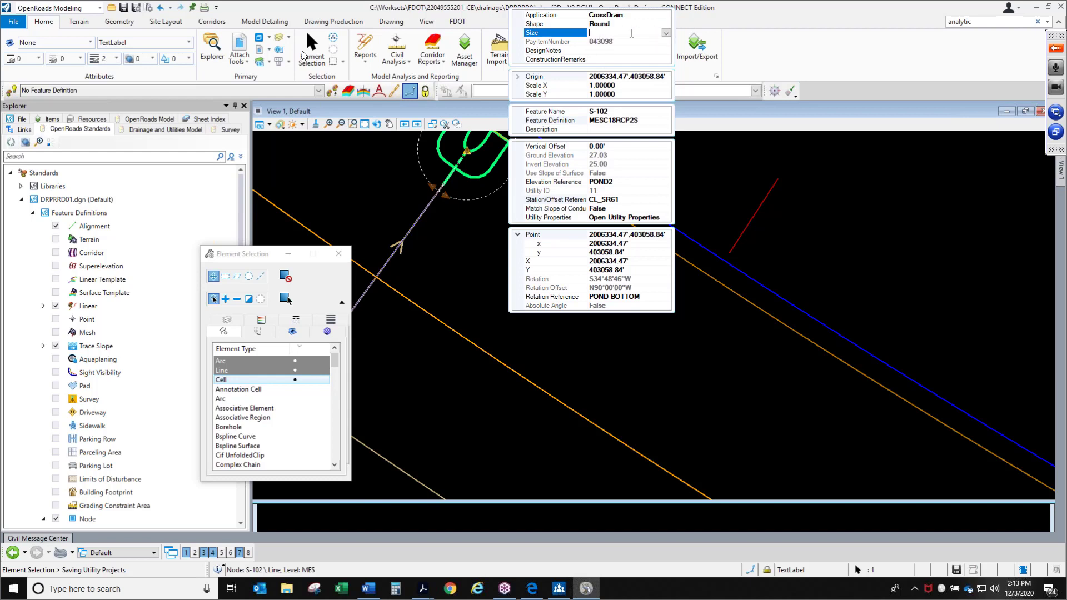
click(666, 33)
click(592, 67)
Review the DrainageMES properties of S-102 in the Properties dialog, then close it and deselect
click(622, 43)
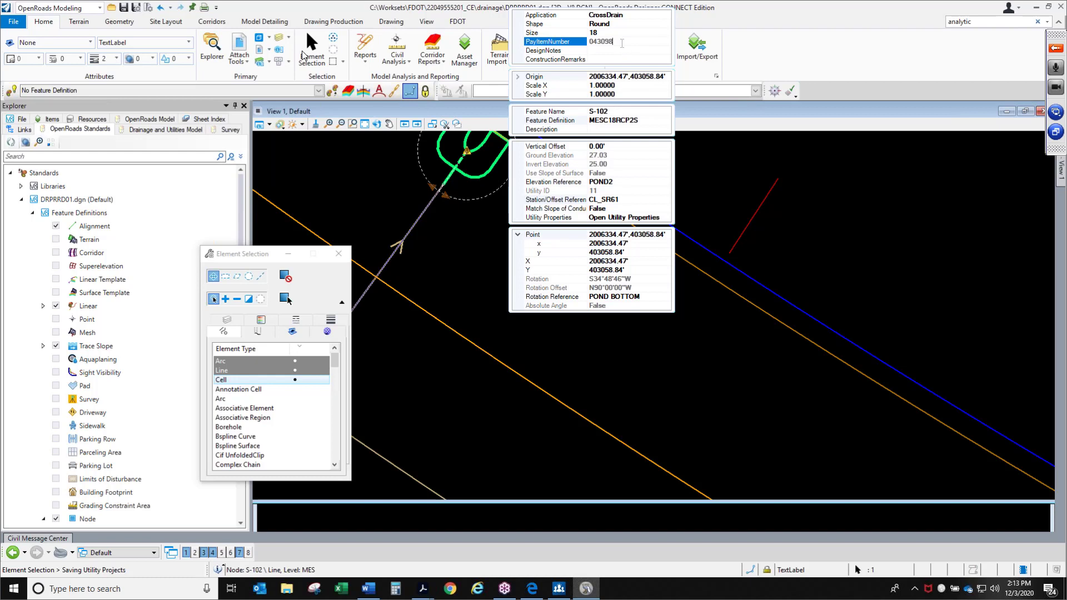
click(618, 52)
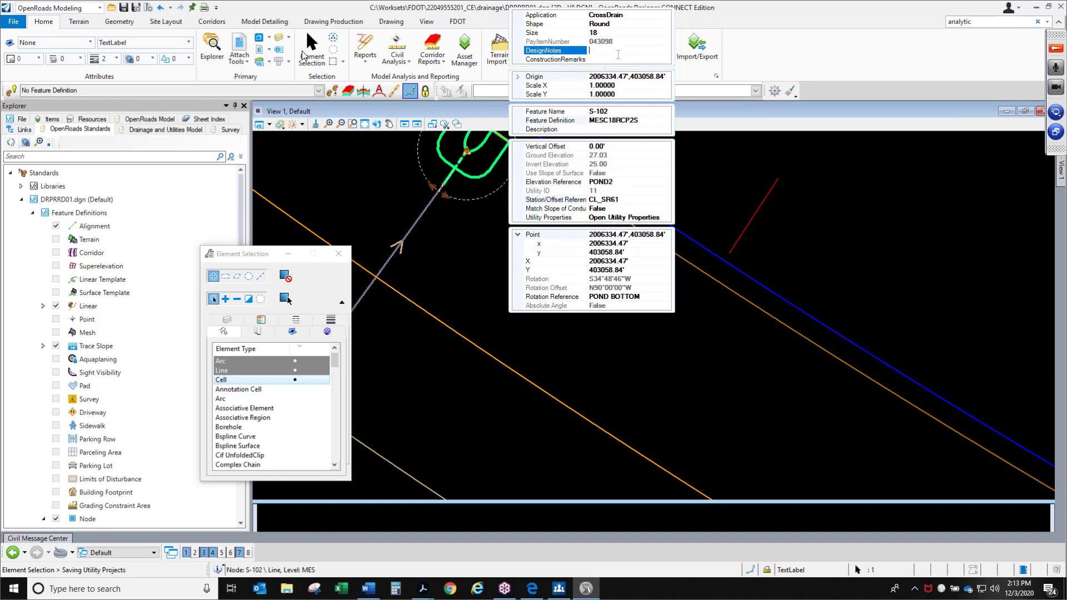
click(486, 174)
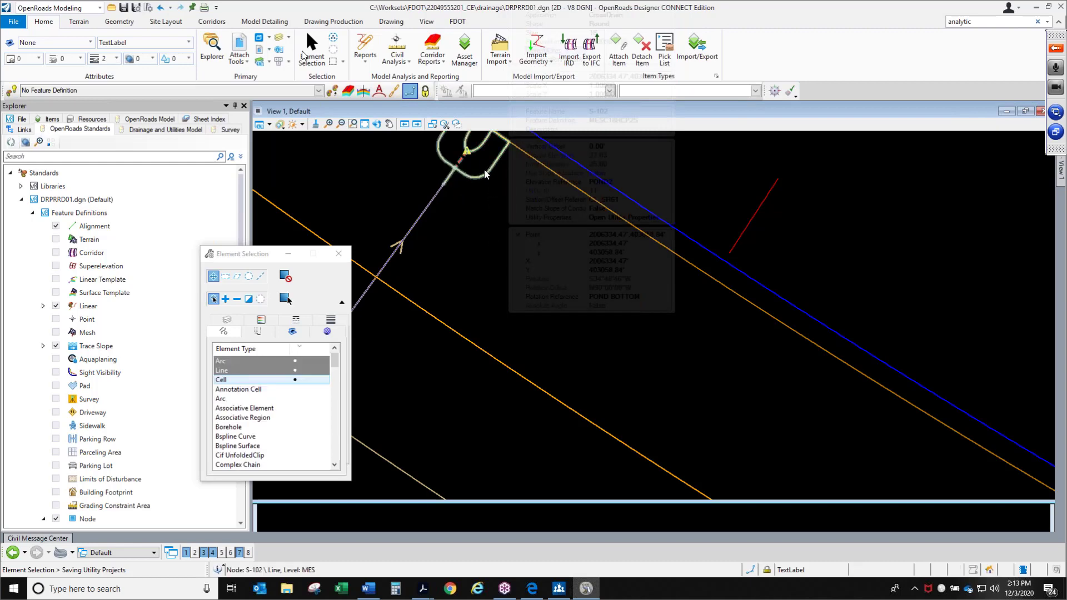
click(485, 174)
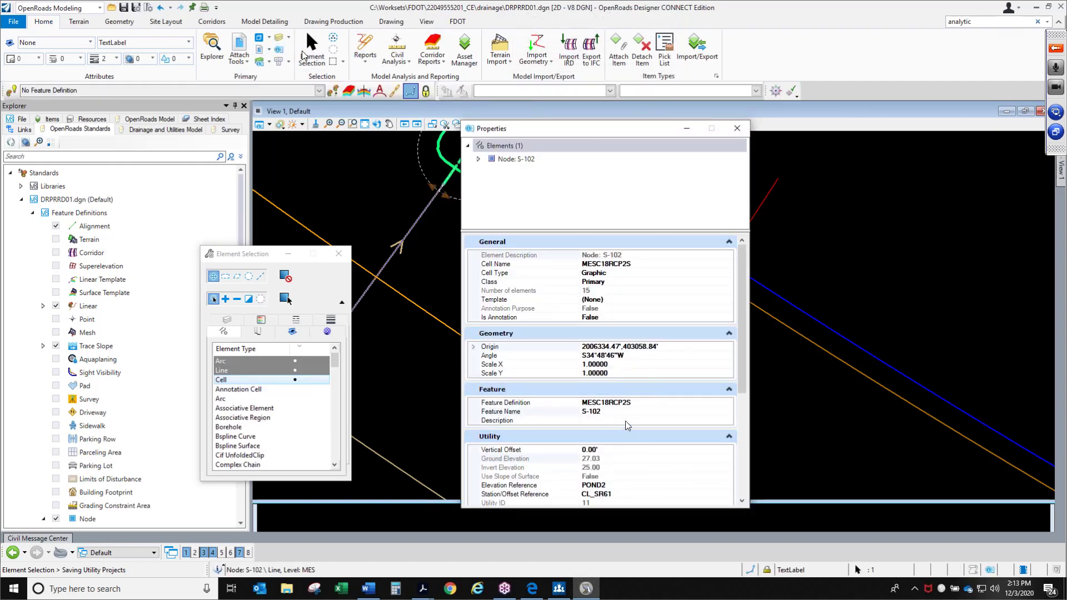
scroll(627, 425, down, 7)
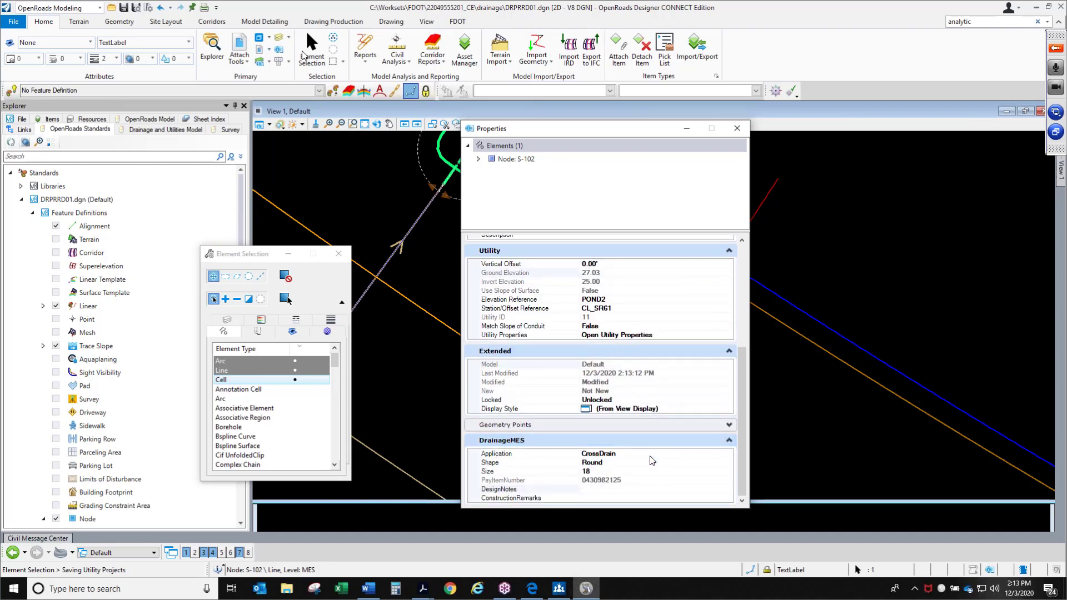
click(642, 481)
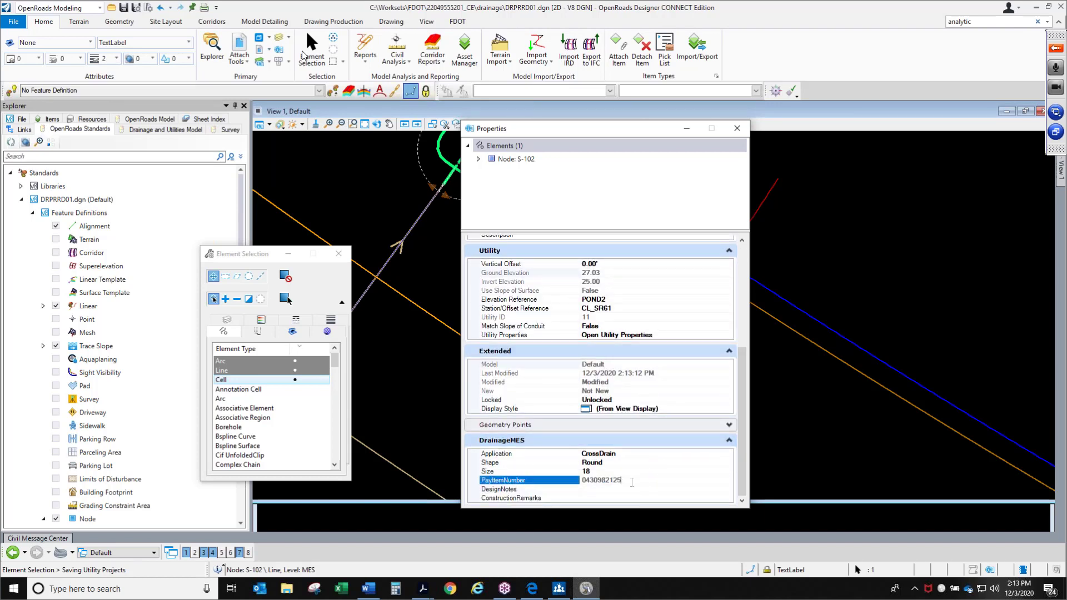
click(737, 128)
click(497, 276)
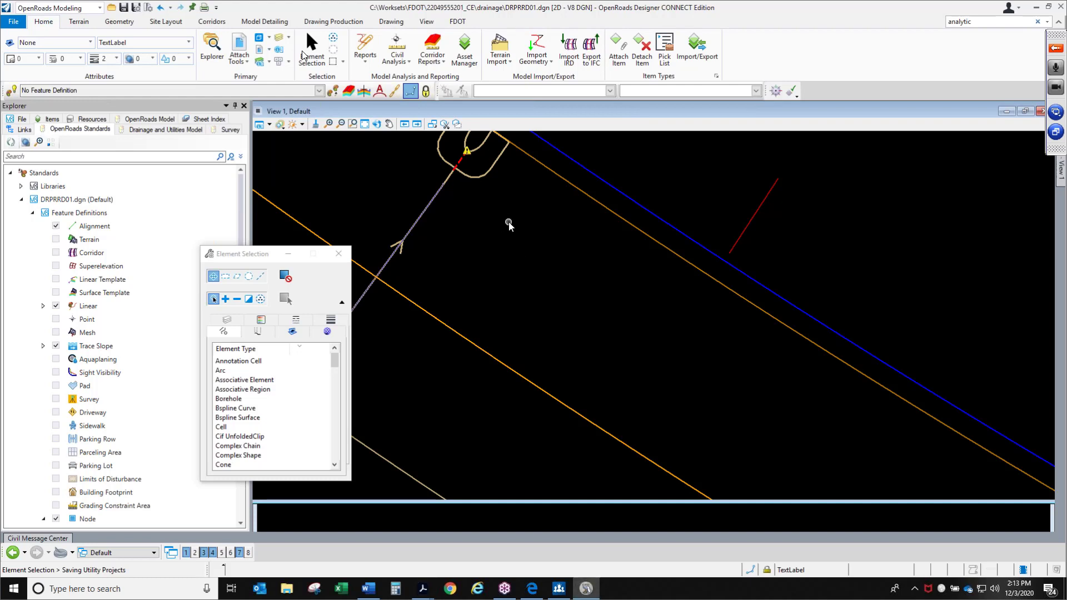
Select pipe P-101 and review its properties in the Properties dialog before closing it
scroll(498, 208, down, 2)
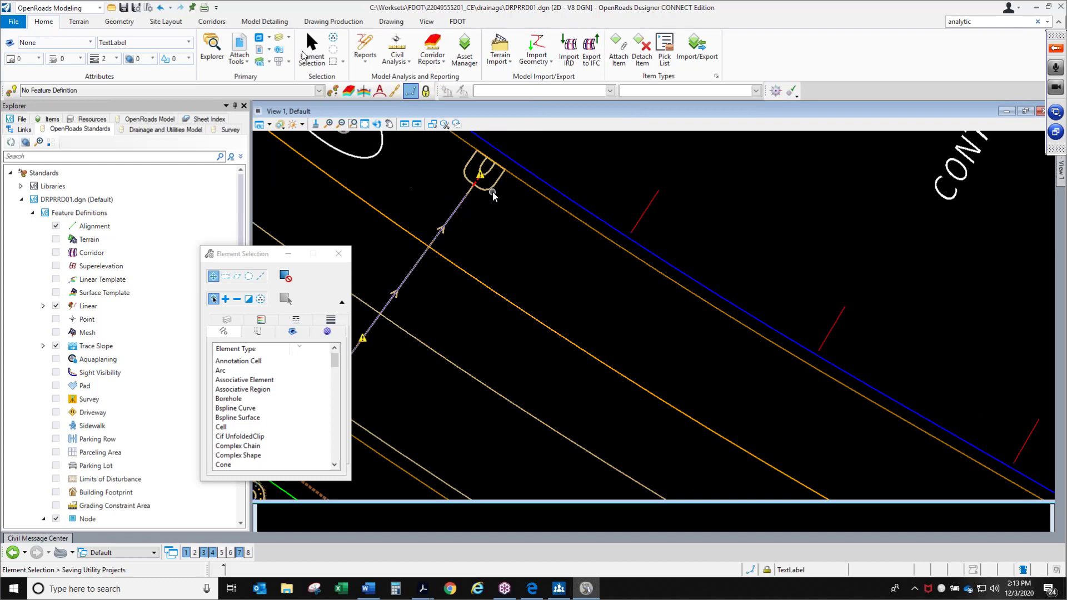
scroll(492, 192, down, 1)
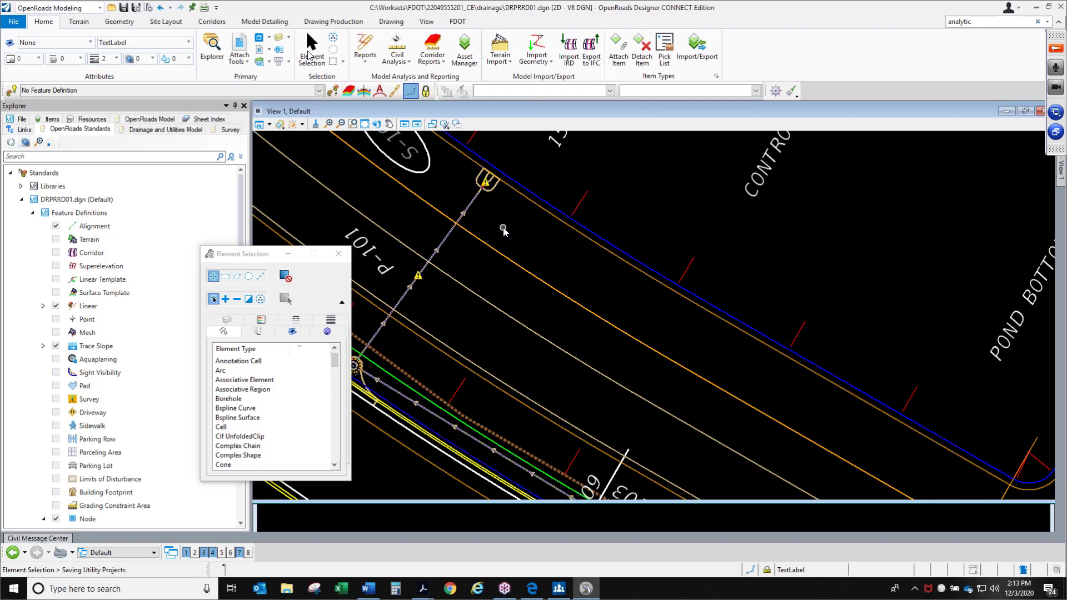
click(445, 242)
click(352, 124)
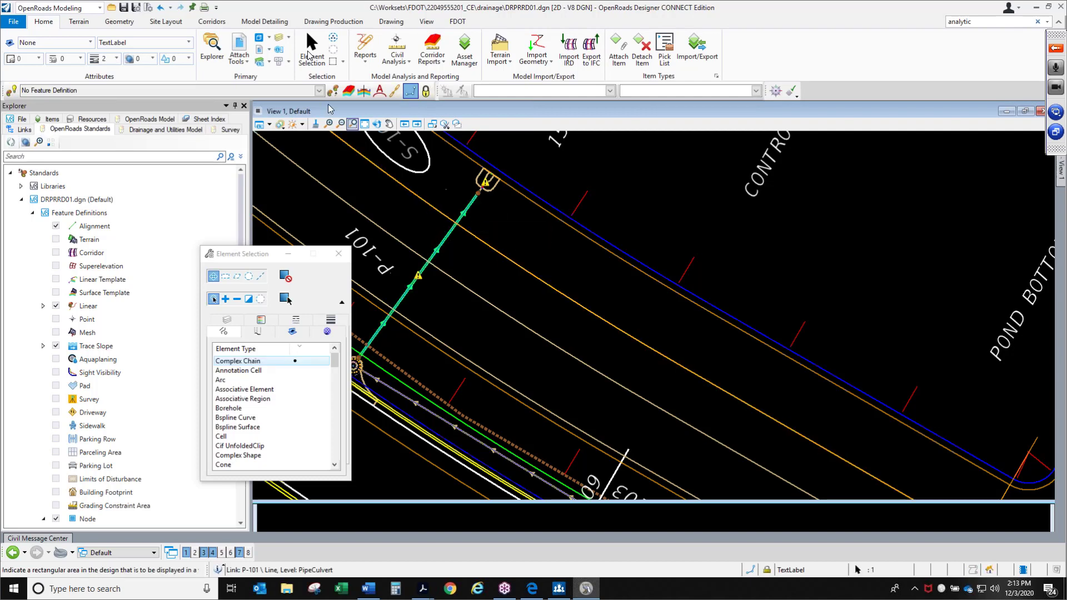
click(278, 53)
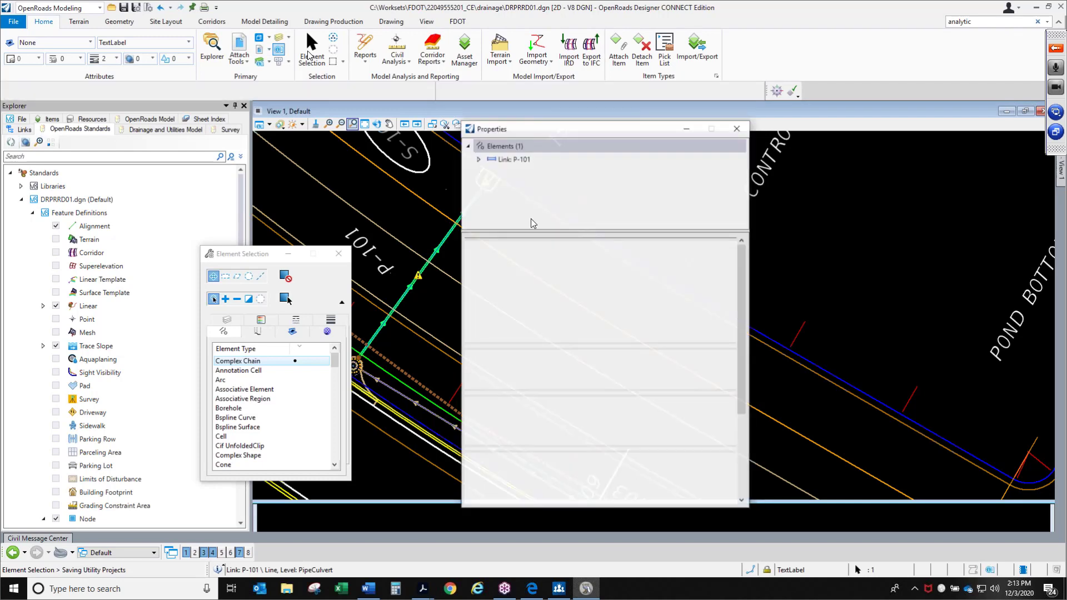
scroll(583, 412, down, 5)
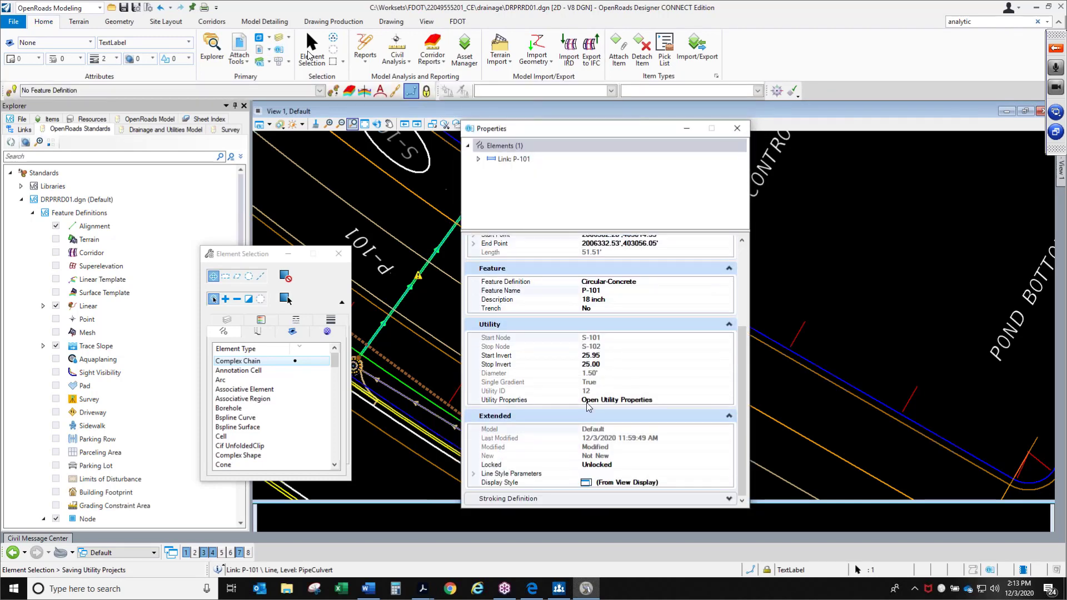
scroll(583, 413, up, 5)
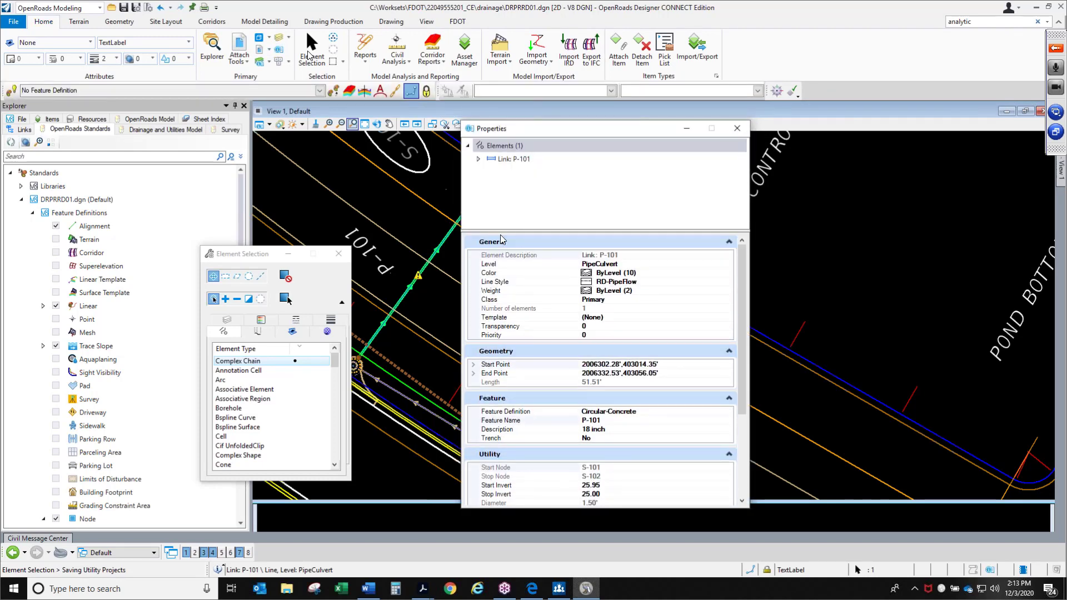
drag(506, 230, 506, 179)
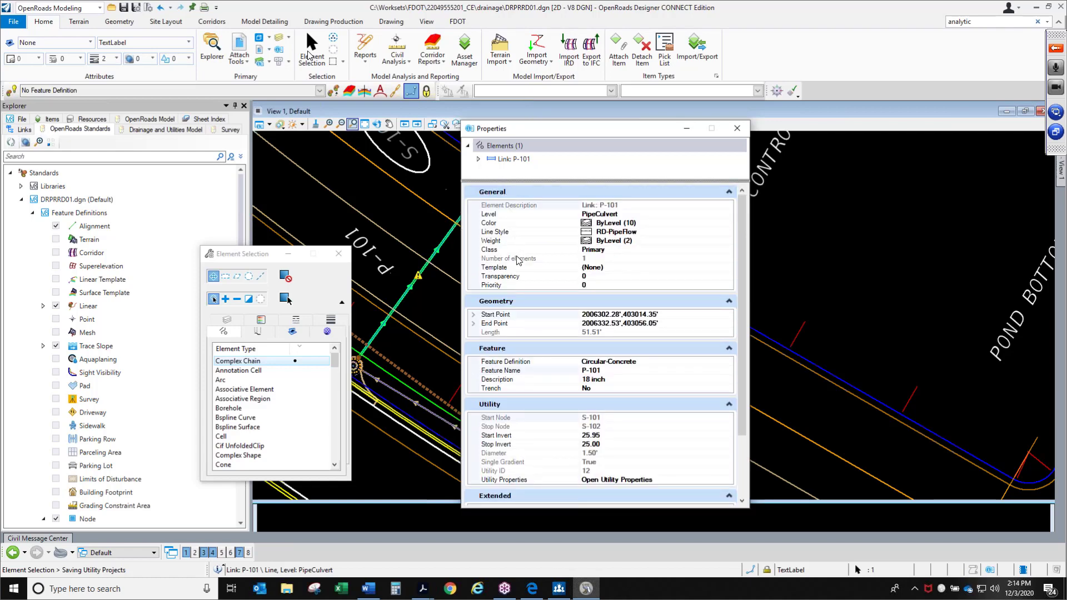
scroll(532, 339, down, 3)
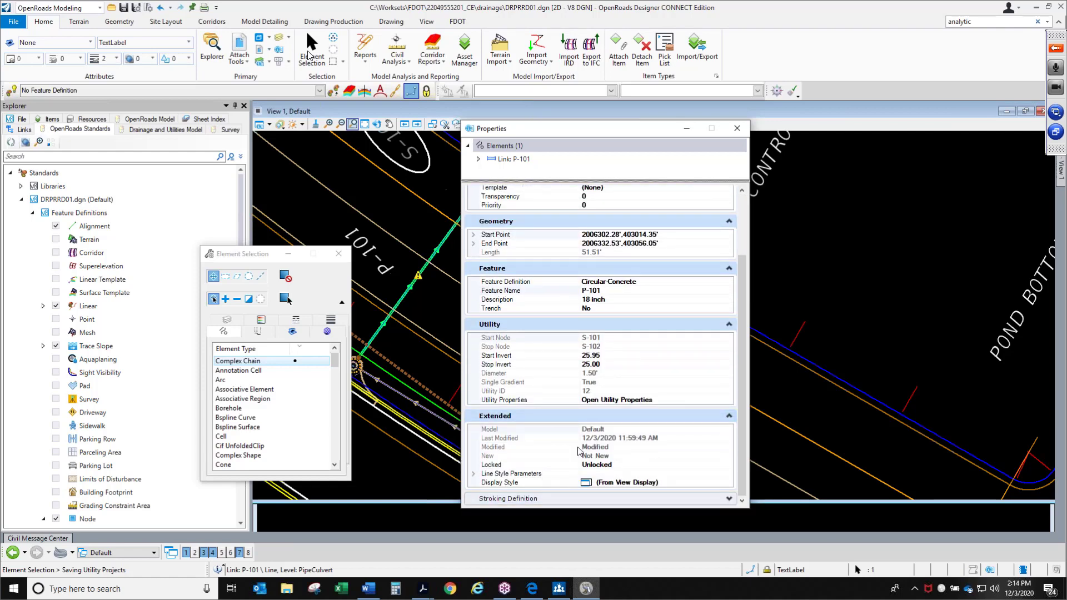
click(737, 129)
click(549, 233)
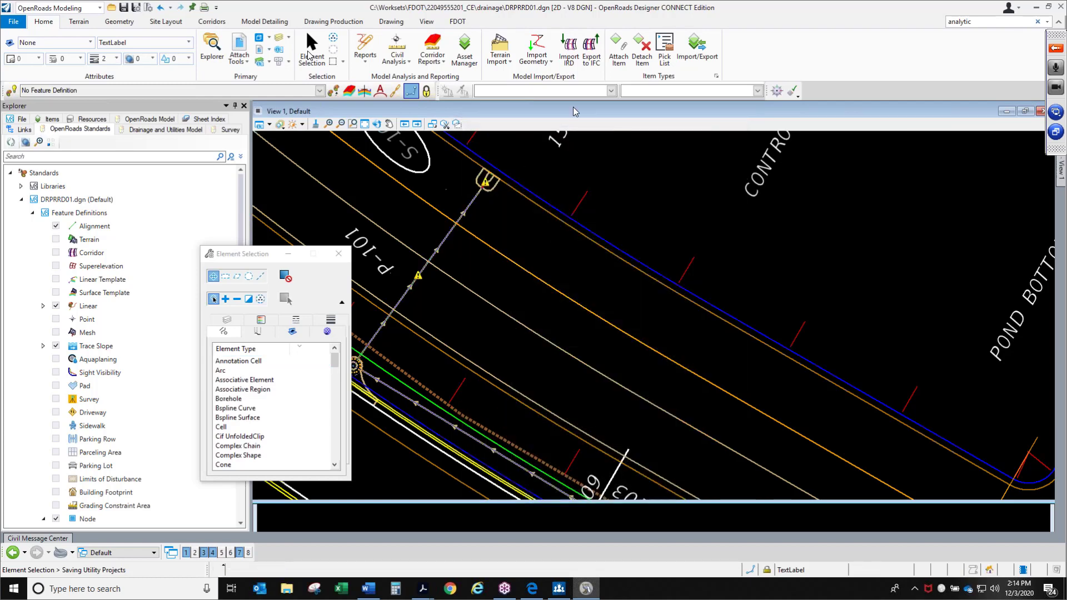
Open the Attach Item tool and browse the DrainageQuantities item types before returning to element selection
click(622, 62)
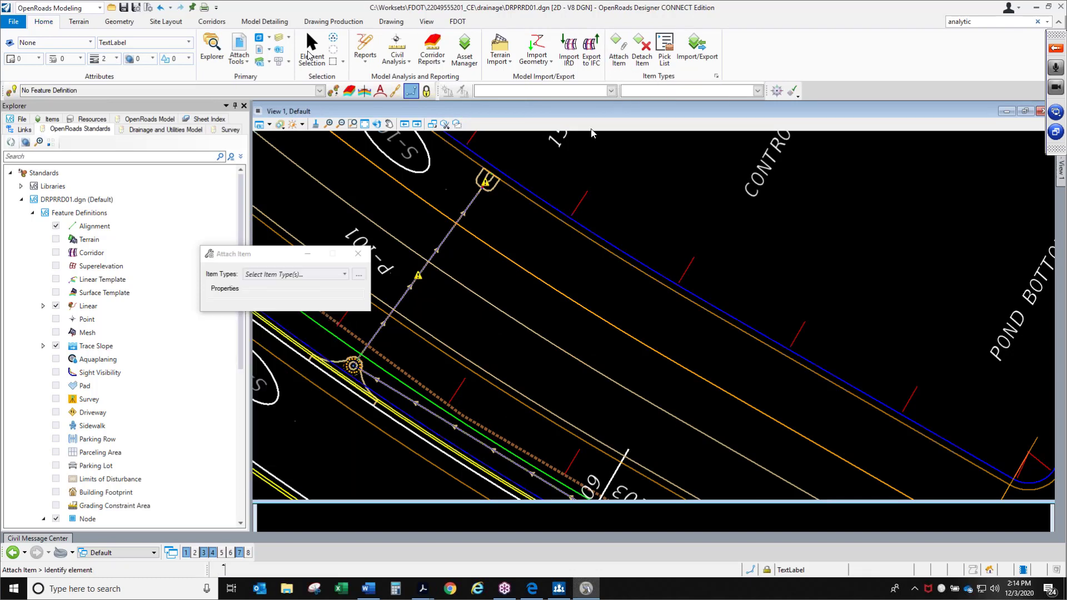
drag(257, 257, 492, 199)
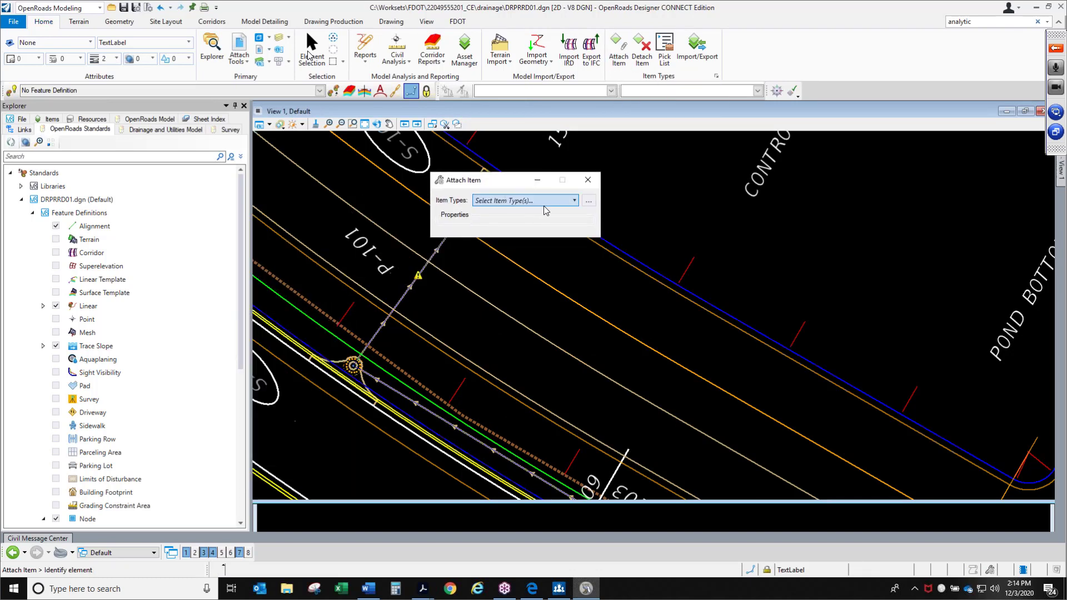
click(544, 203)
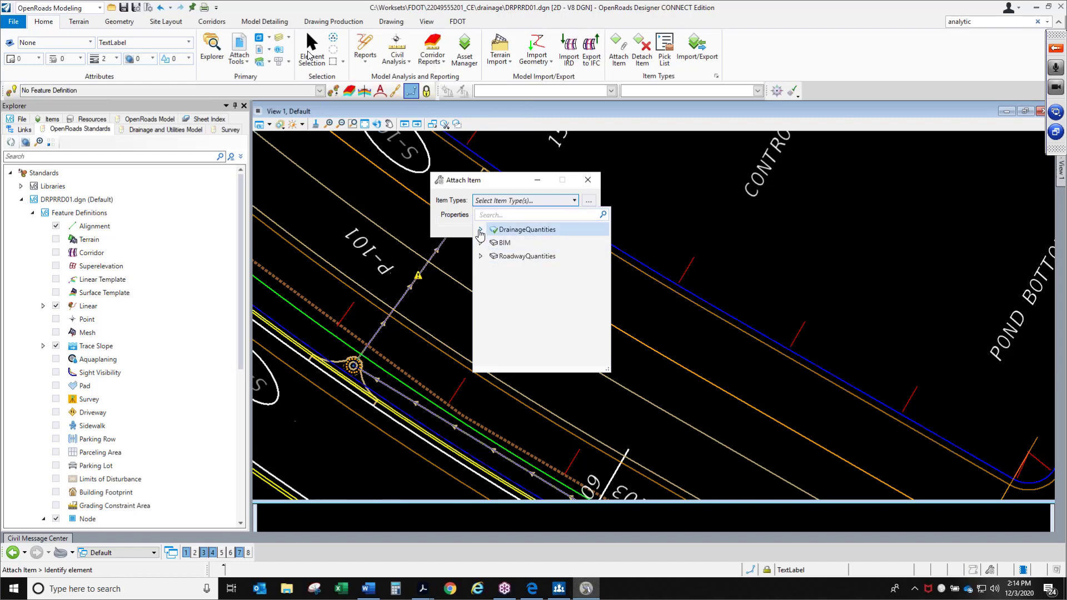
click(481, 230)
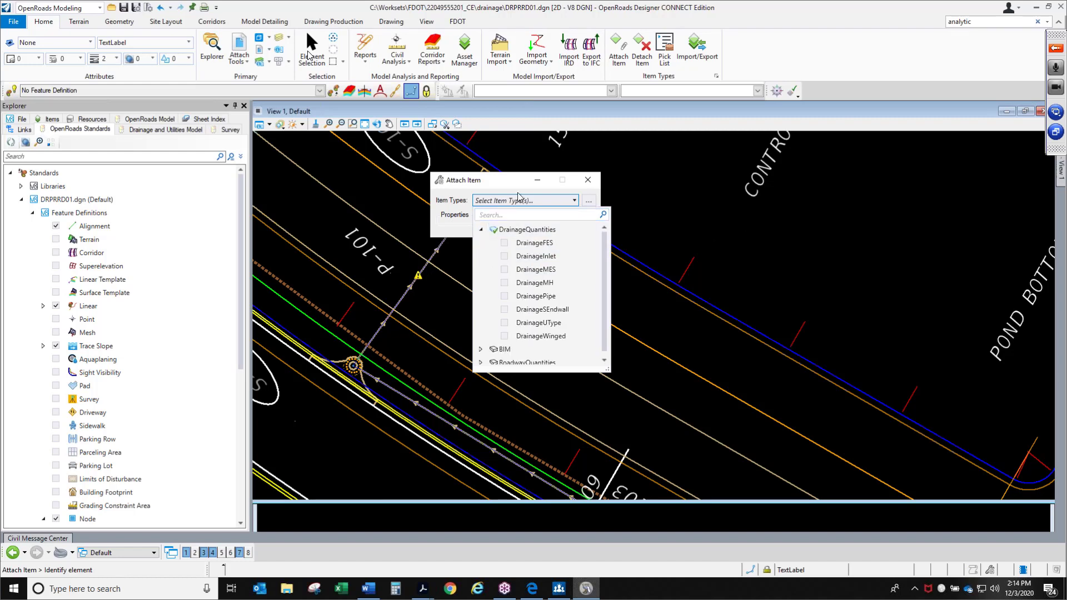
click(784, 222)
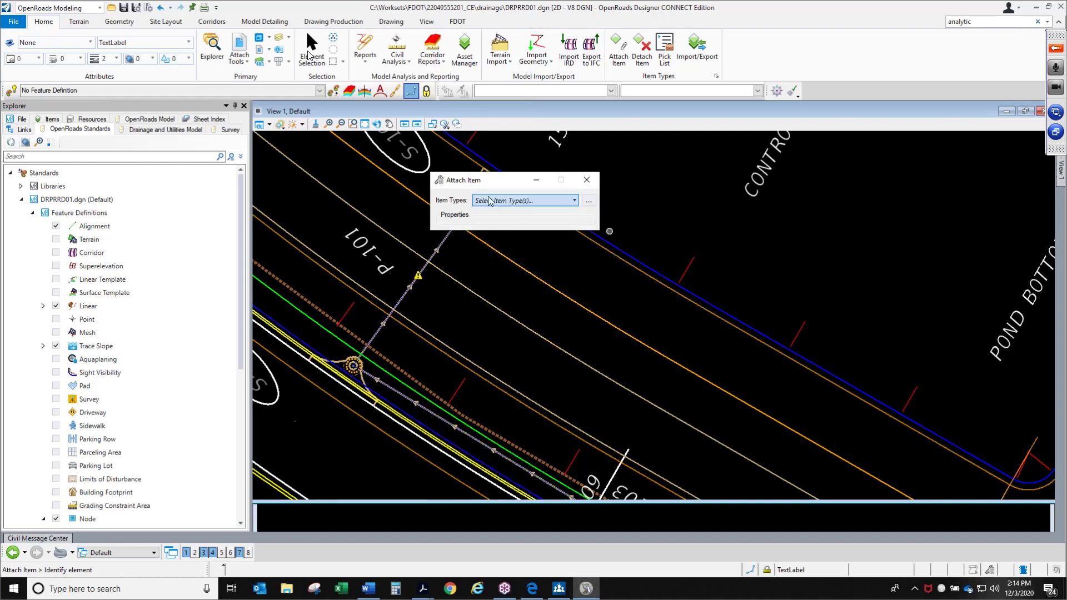
drag(487, 187, 612, 204)
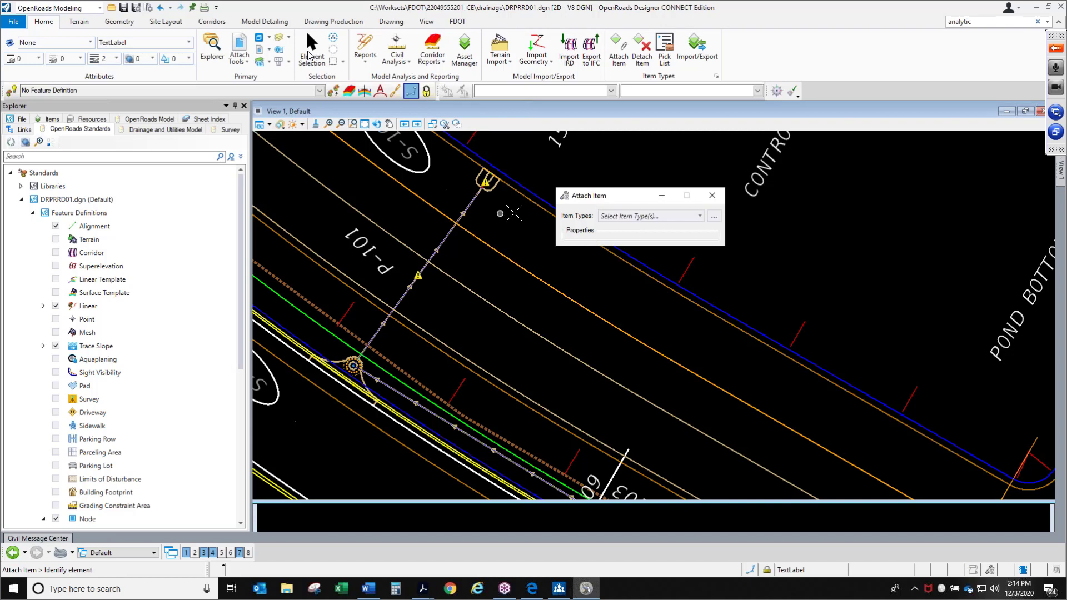
click(700, 217)
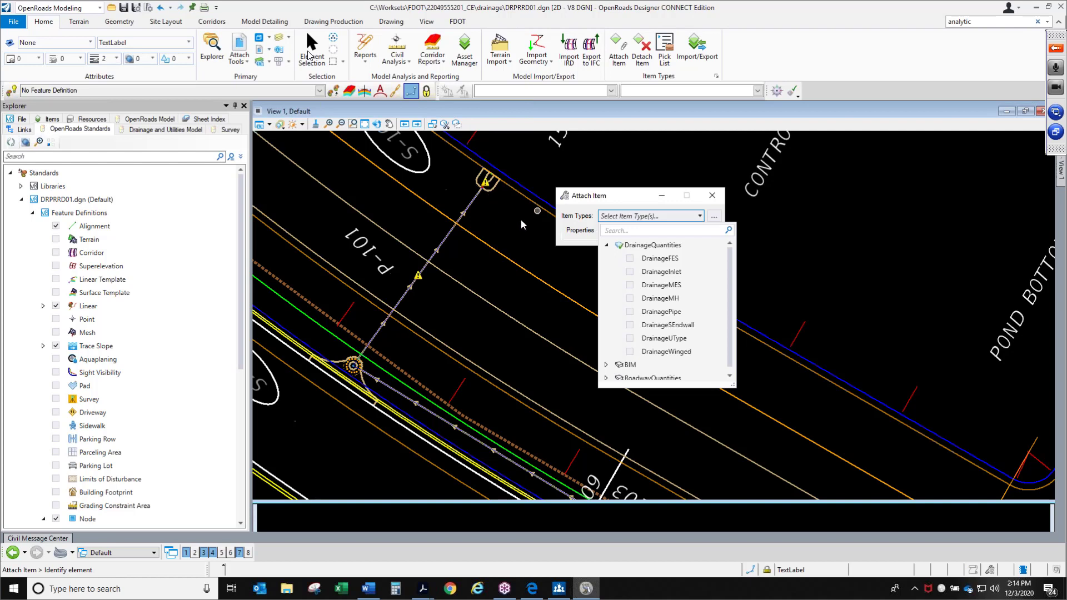
click(785, 238)
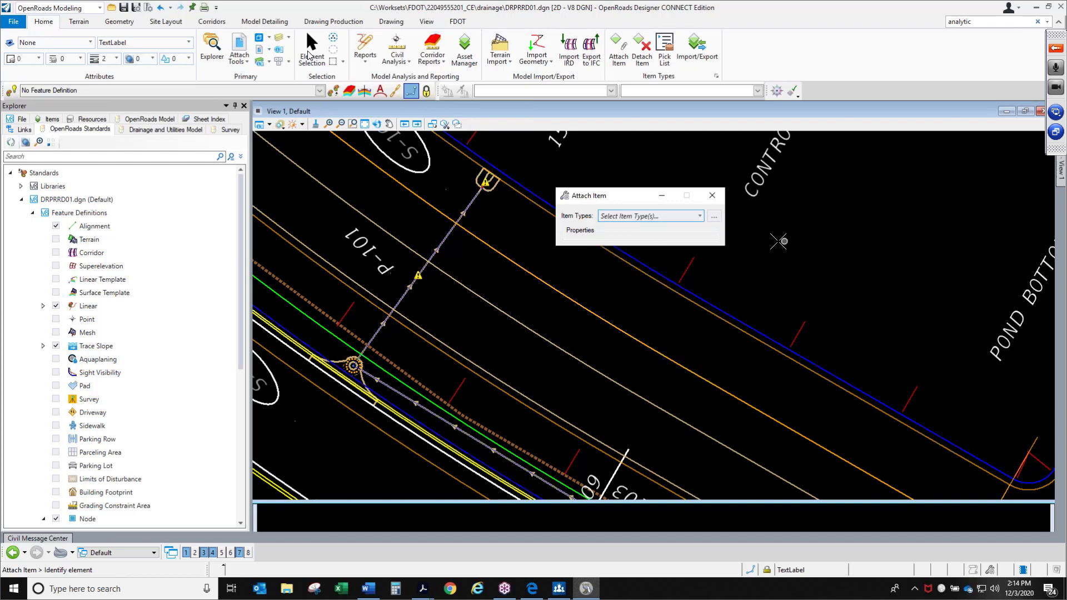
click(311, 53)
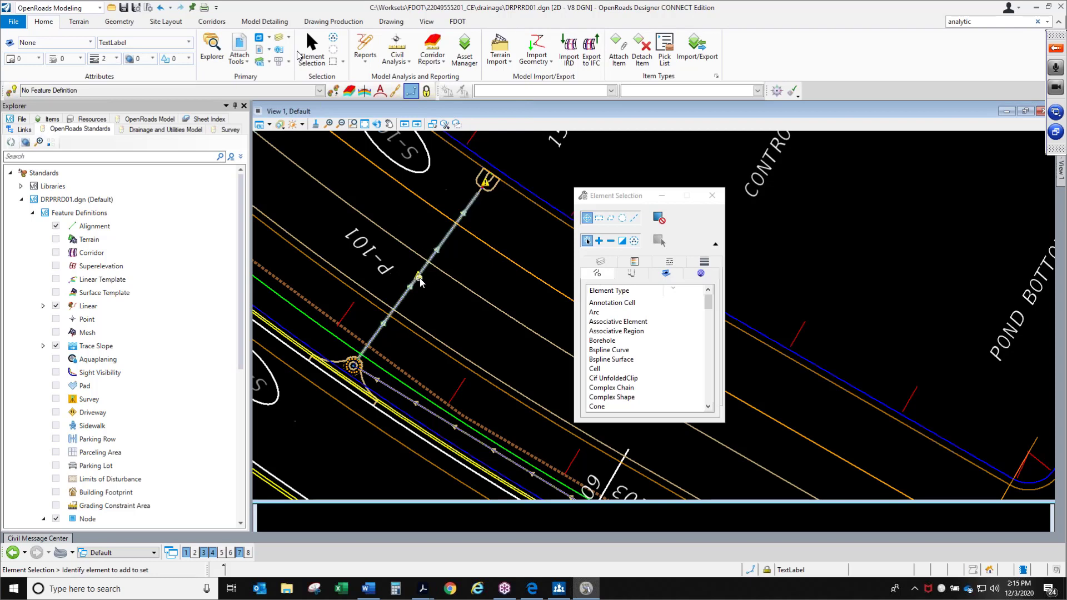
Start attaching an item and choose the DrainagePipe item type
mouse_move(425, 282)
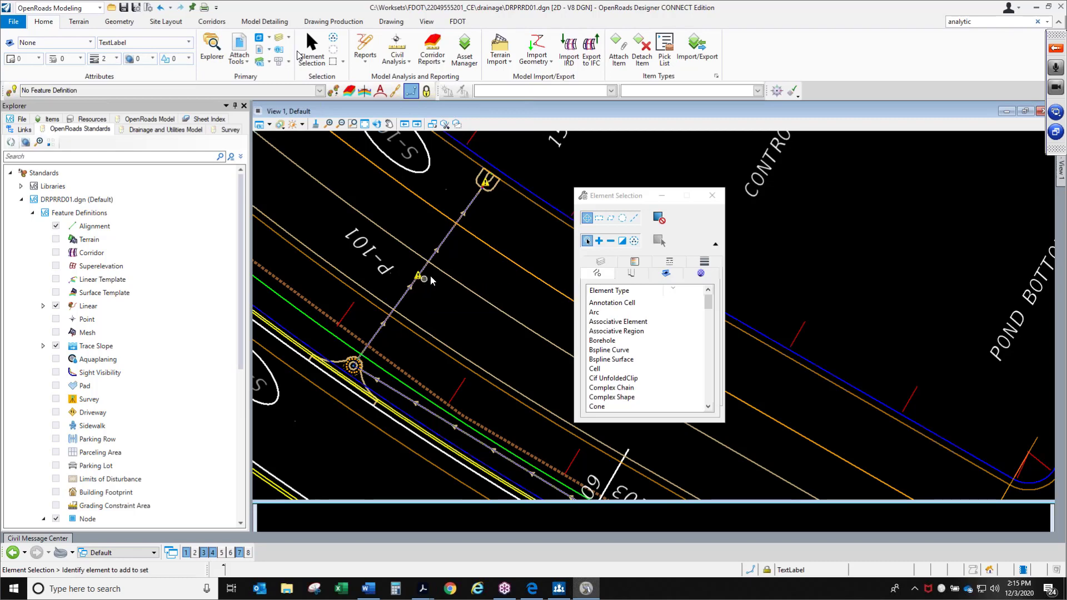
scroll(491, 188, up, 2)
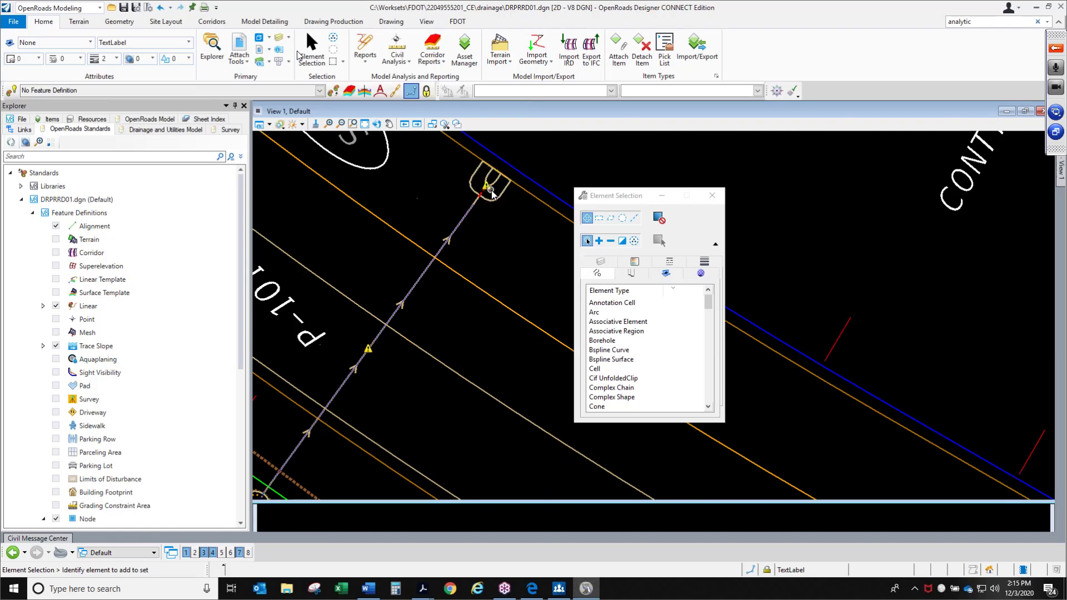
scroll(491, 192, up, 2)
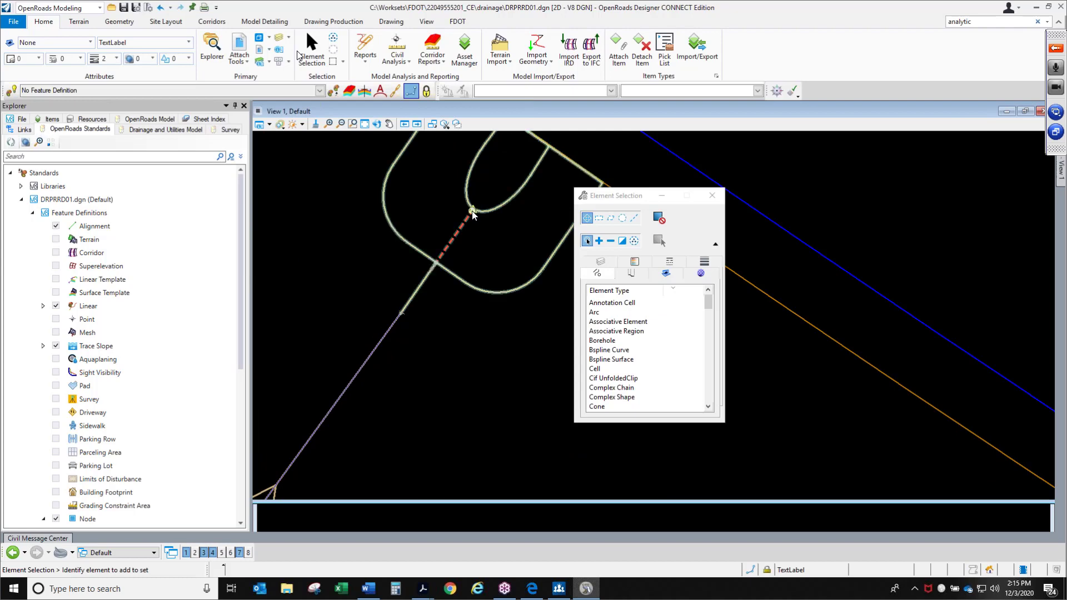
scroll(471, 213, down, 4)
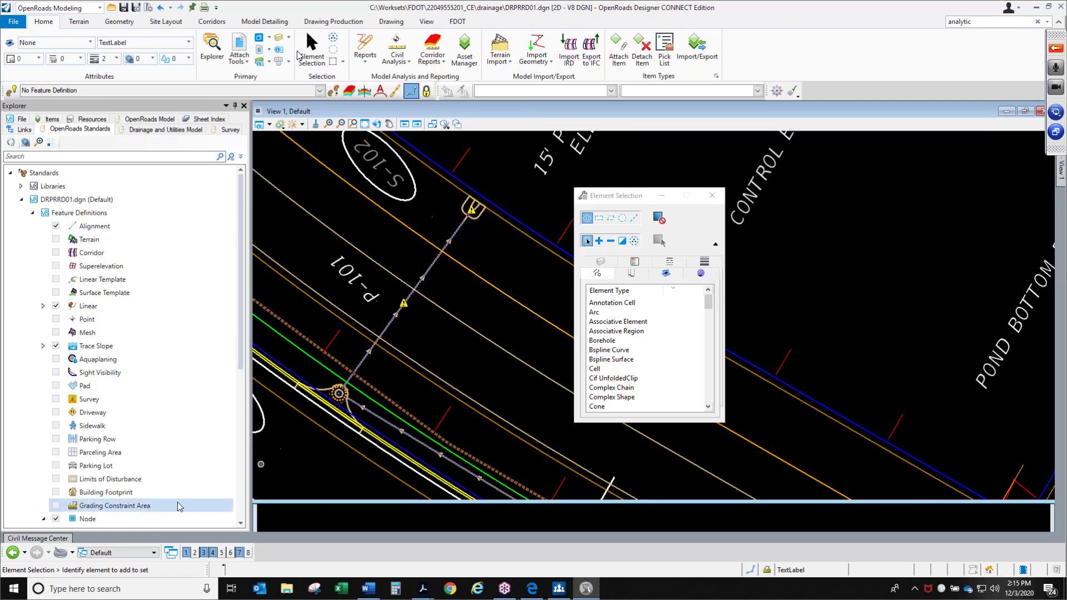
click(38, 538)
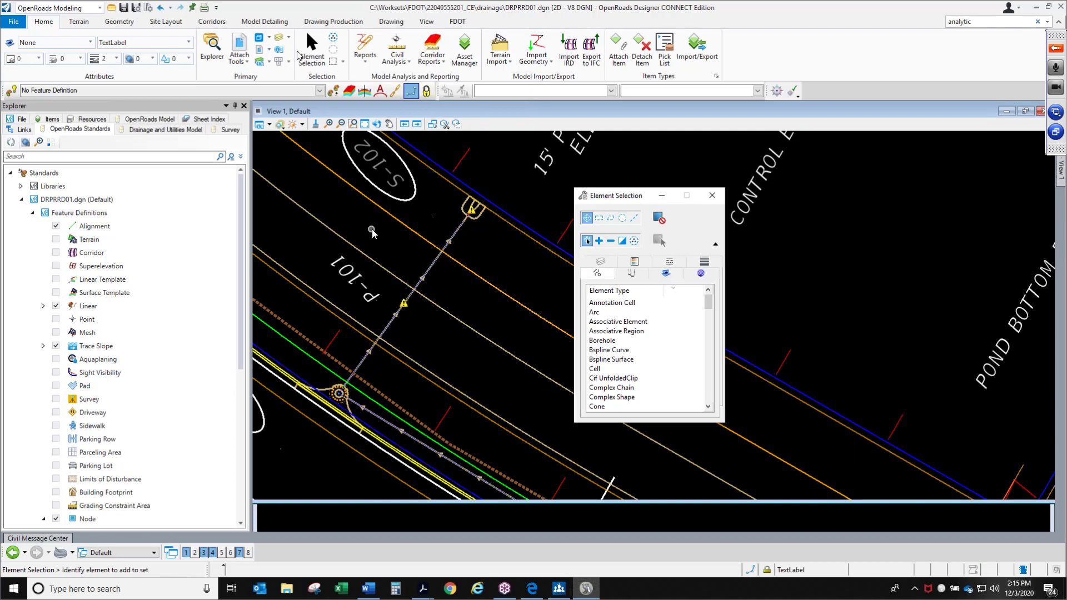
scroll(371, 229, down, 2)
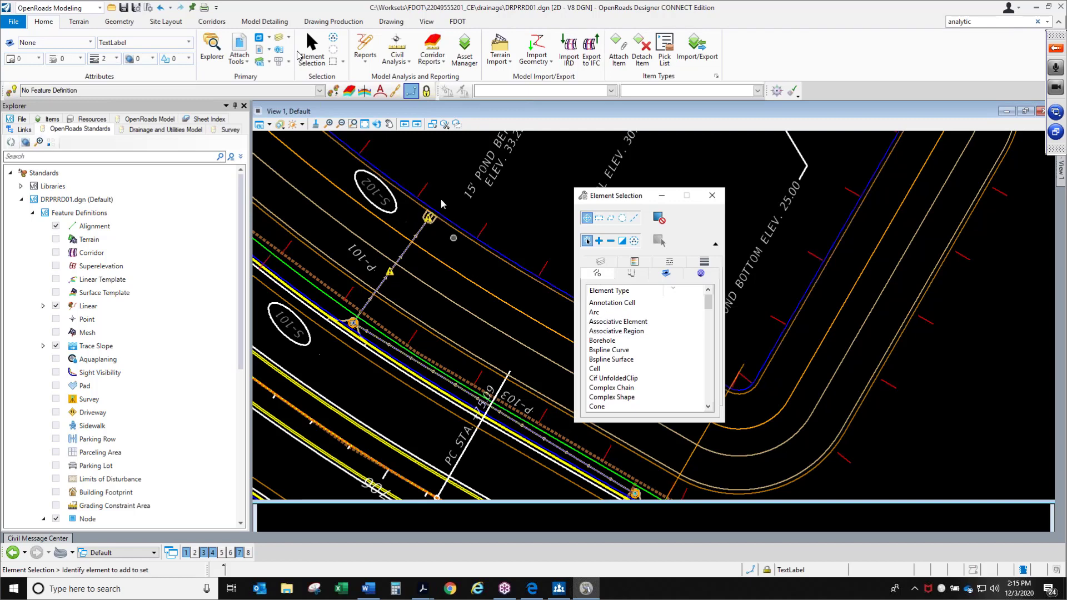
click(618, 53)
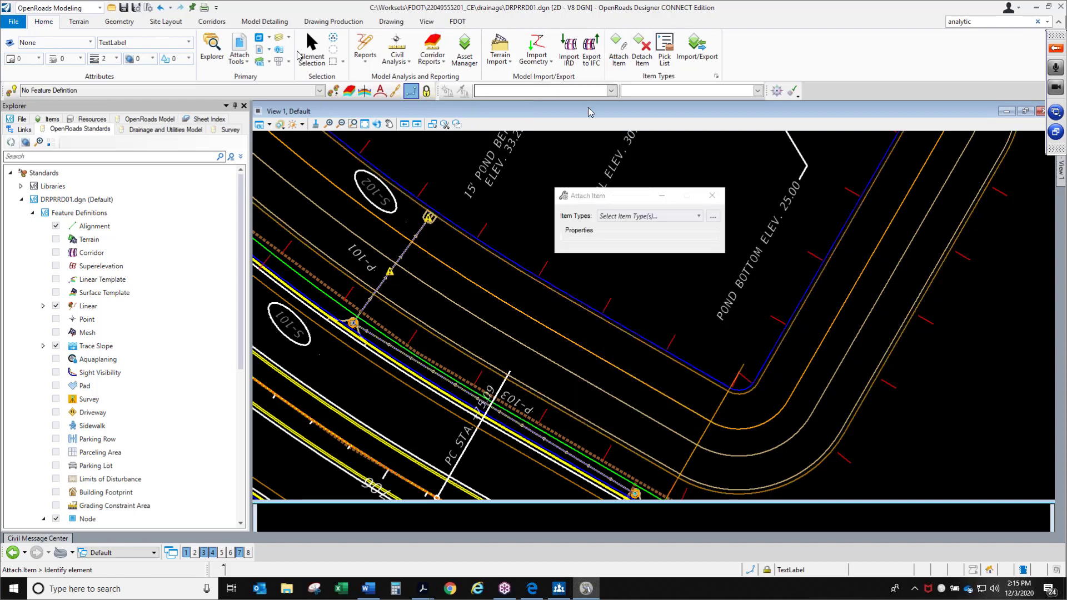
click(649, 219)
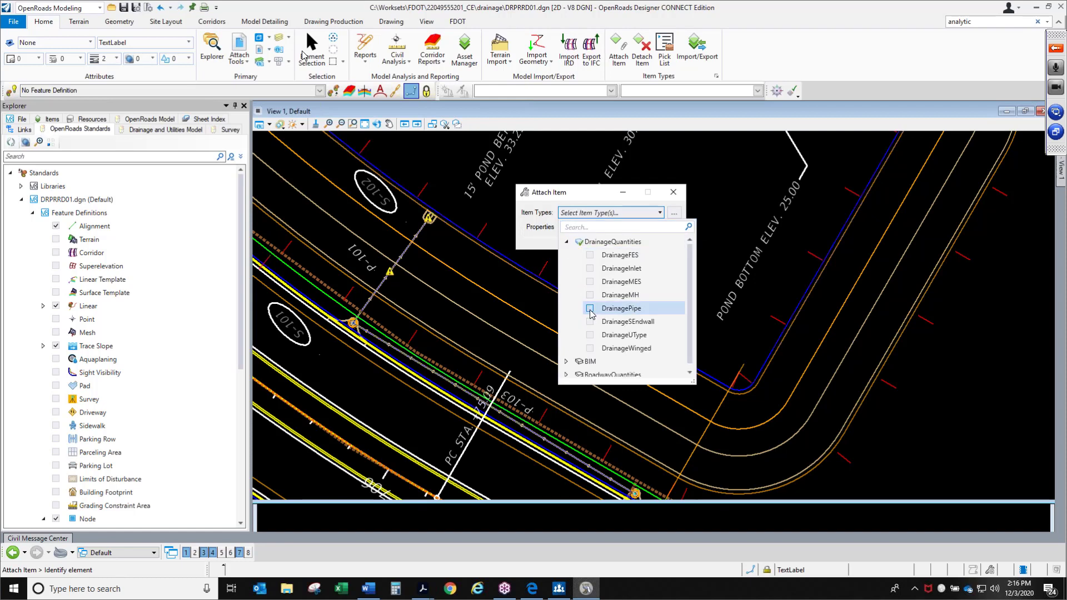
click(590, 309)
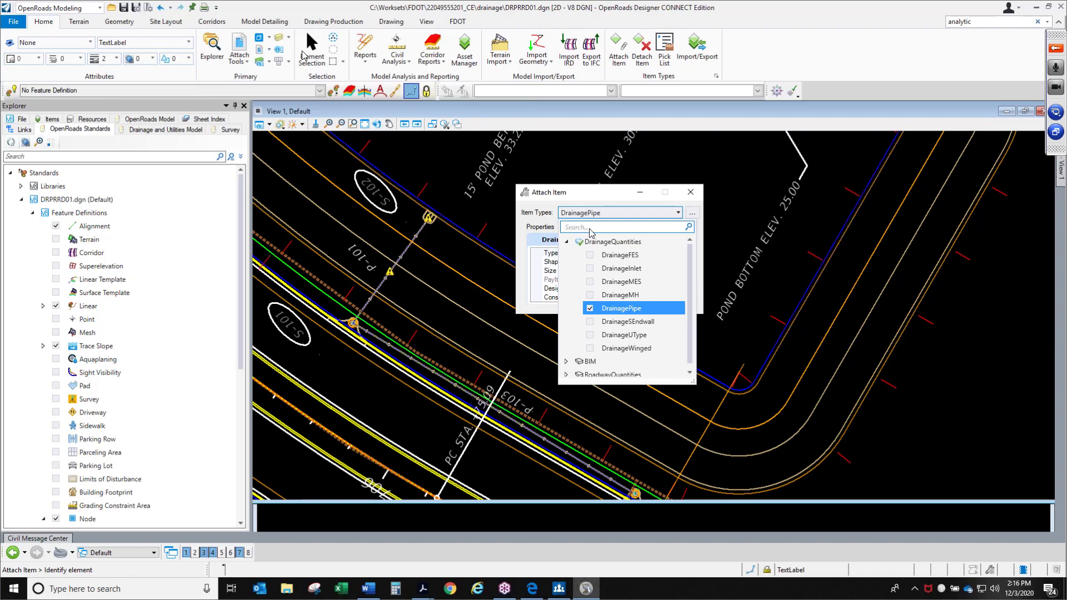
click(561, 193)
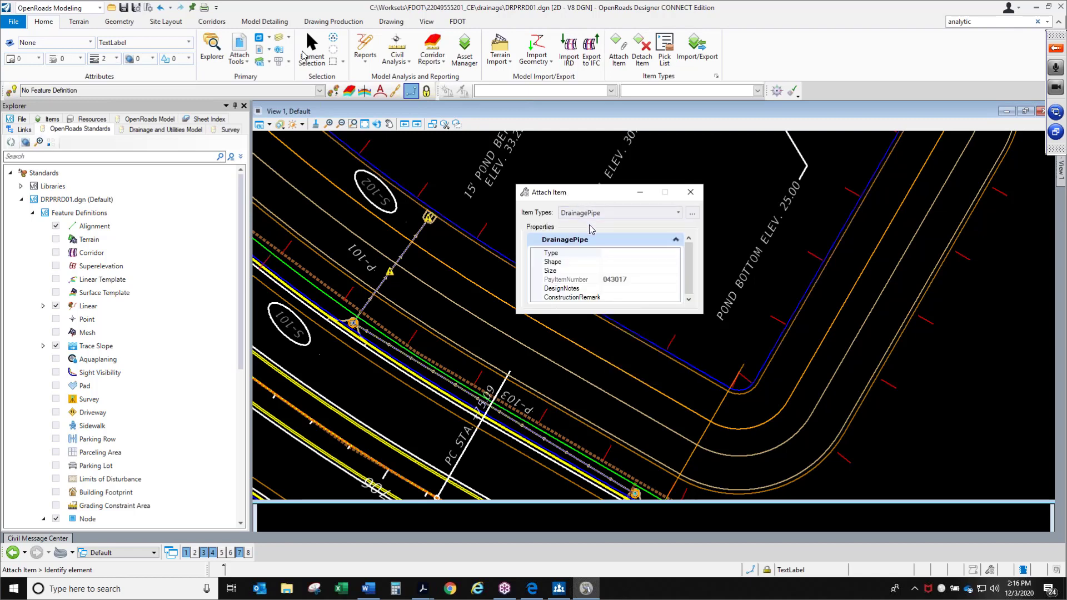
Set the DrainagePipe Type to StormAndCrossDrain and its Shape to Round
click(654, 254)
click(675, 253)
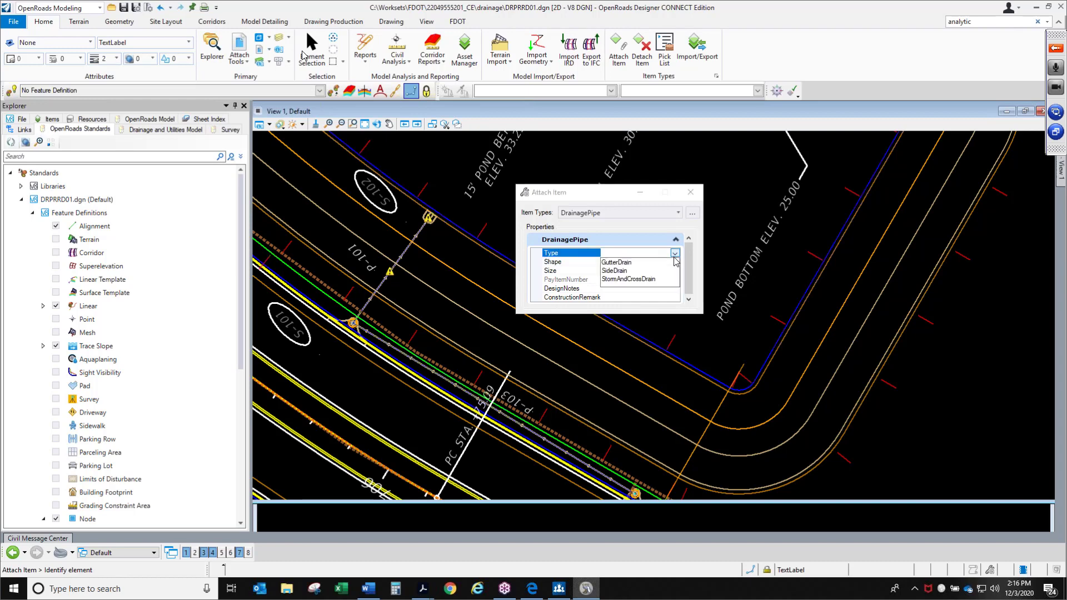
click(644, 280)
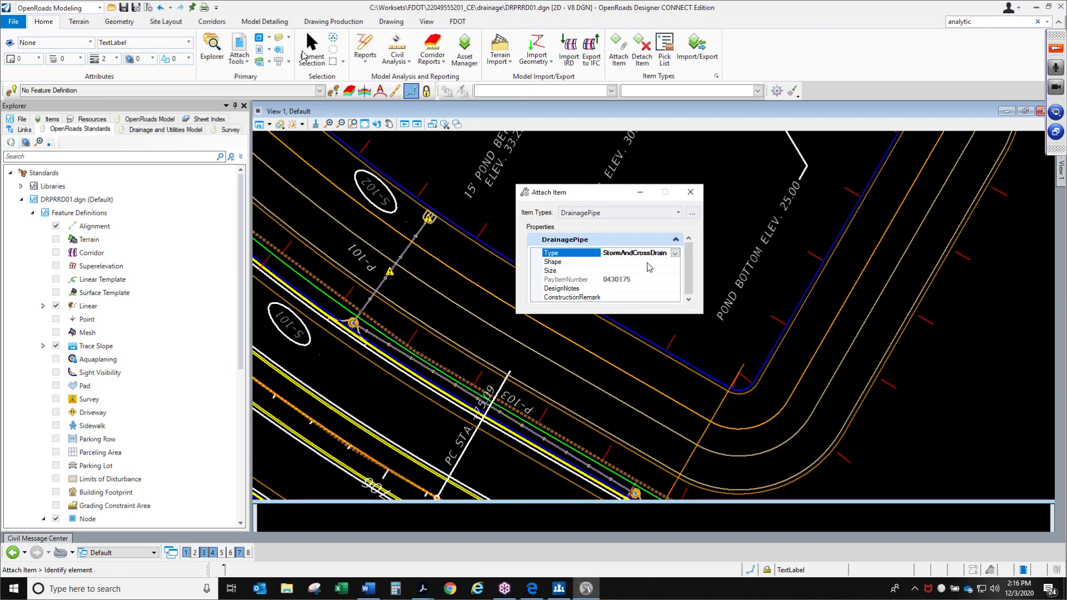
click(648, 263)
click(675, 262)
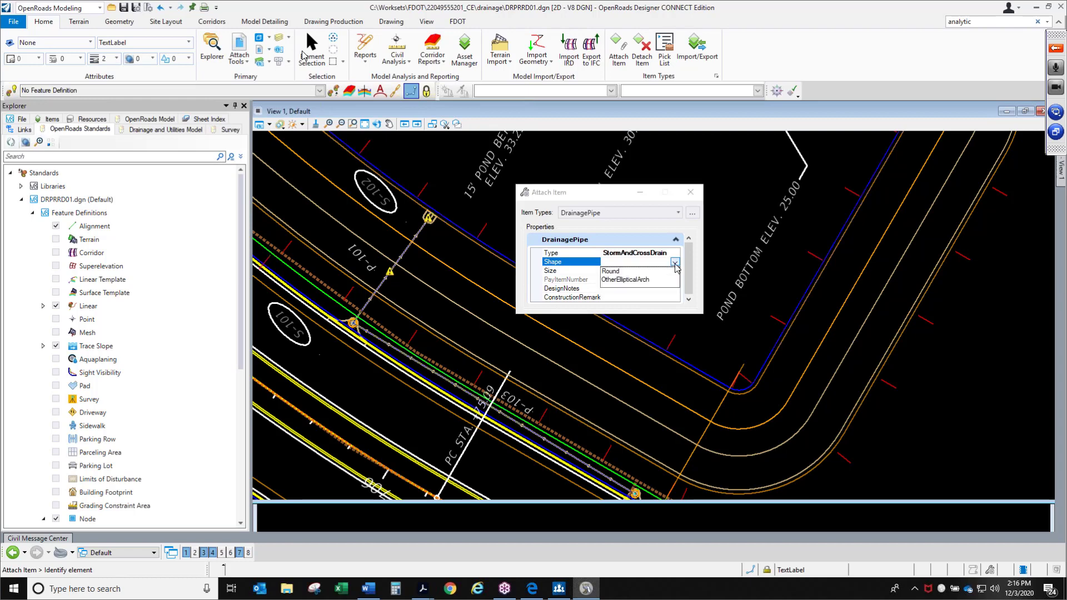
click(621, 271)
click(618, 271)
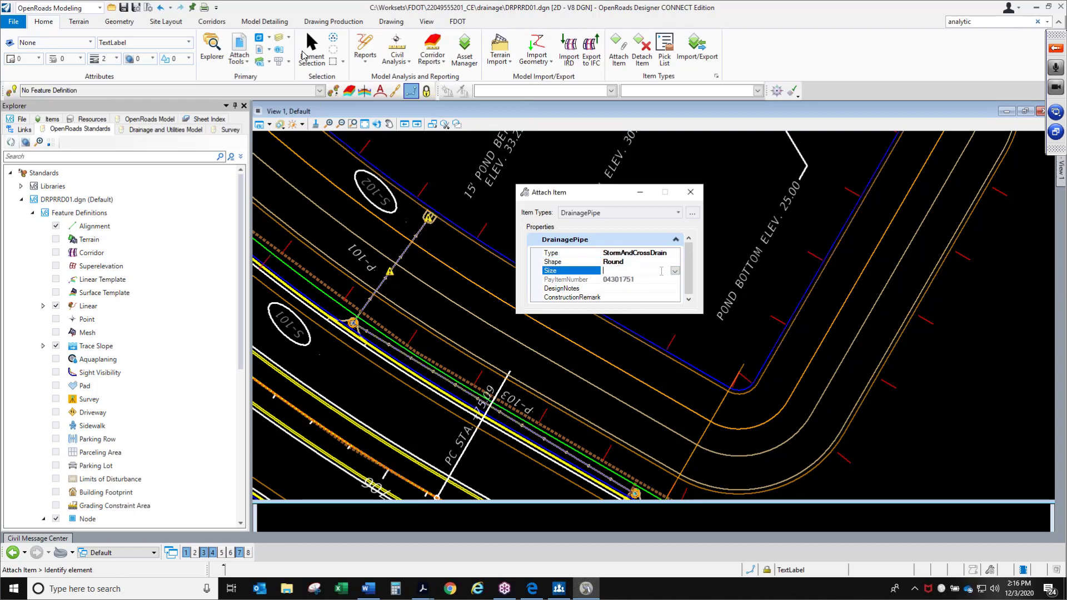
Set the pipe Size to 18 and attach the DrainagePipe item to pipe P-101
click(674, 271)
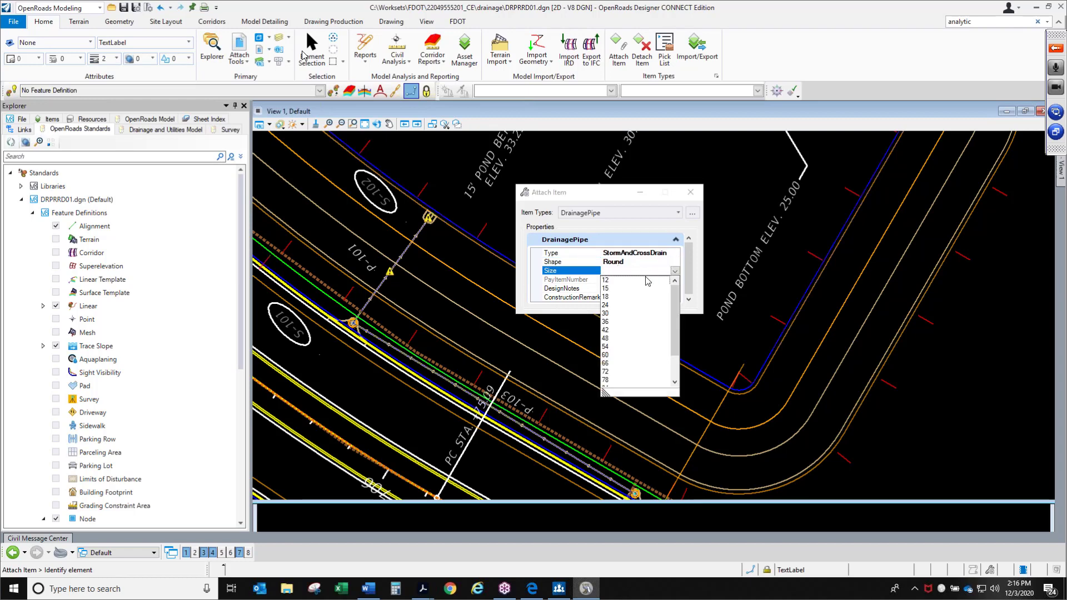
click(610, 297)
click(644, 279)
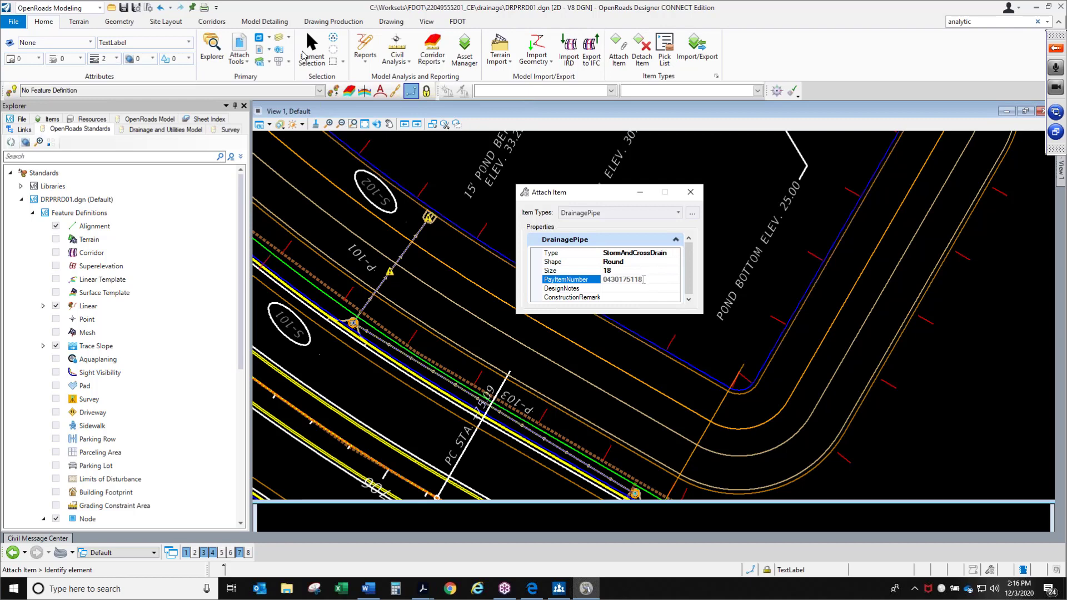
click(633, 288)
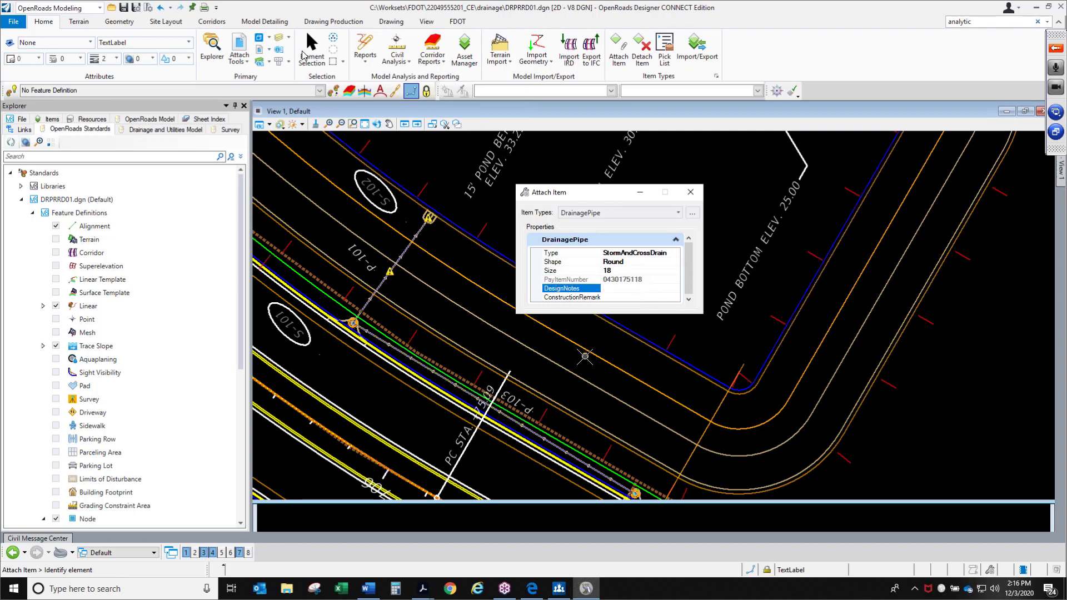
key(alt+Tab)
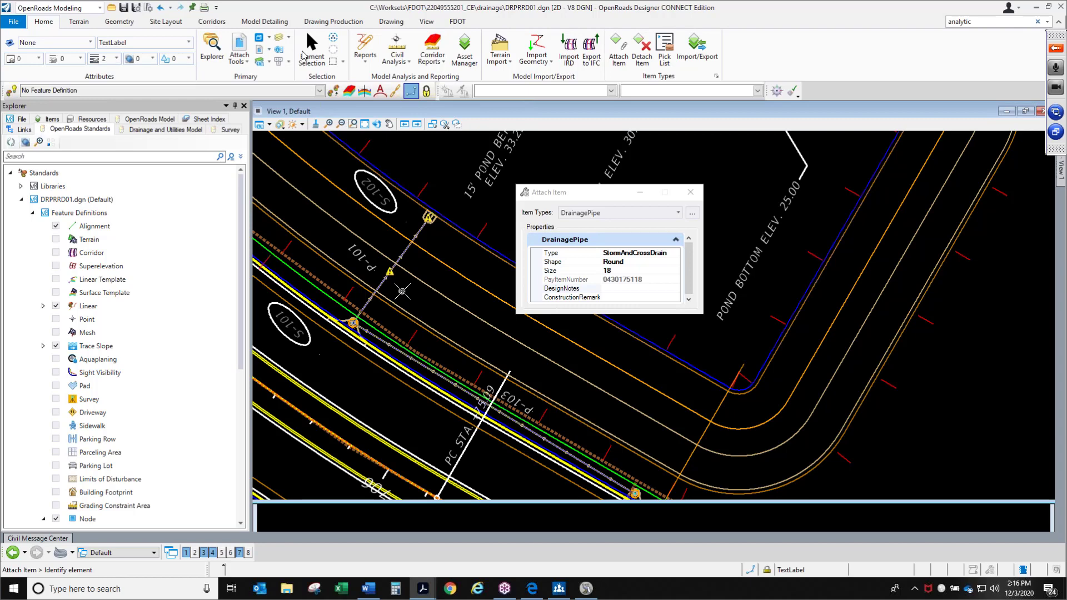
scroll(389, 290, up, 2)
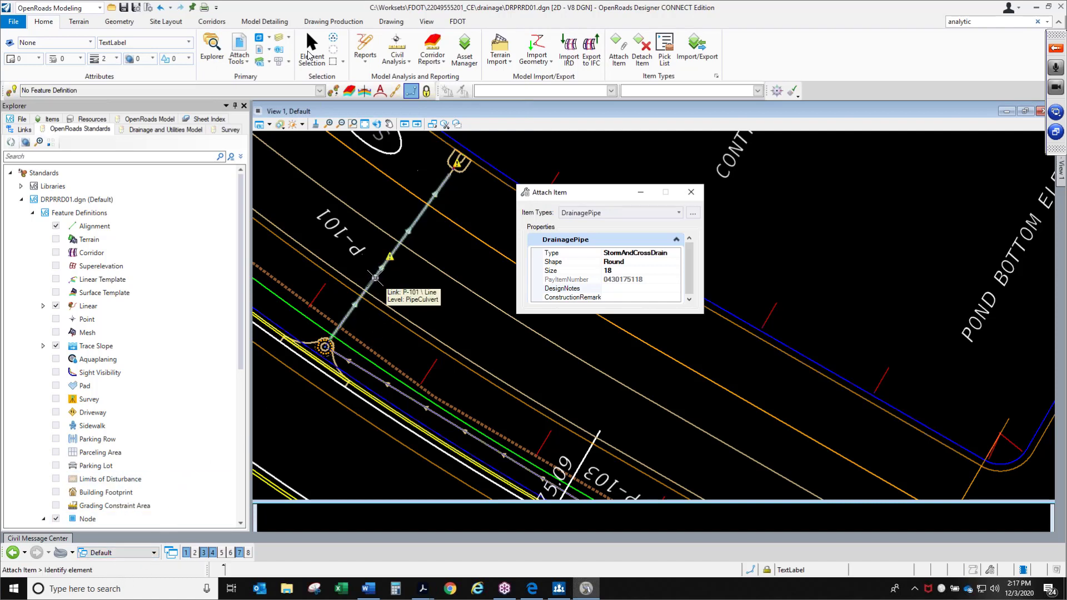
click(375, 277)
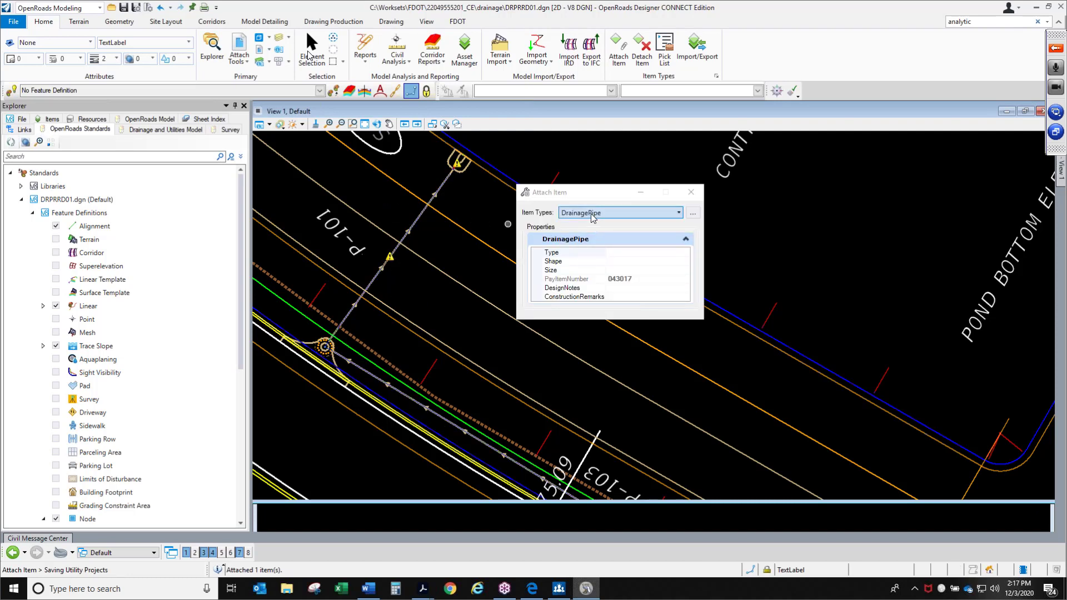
Set the DrainagePipe Type to StormAndCrossDrain, Shape to Round and Size to 18 for the next pipe
click(661, 253)
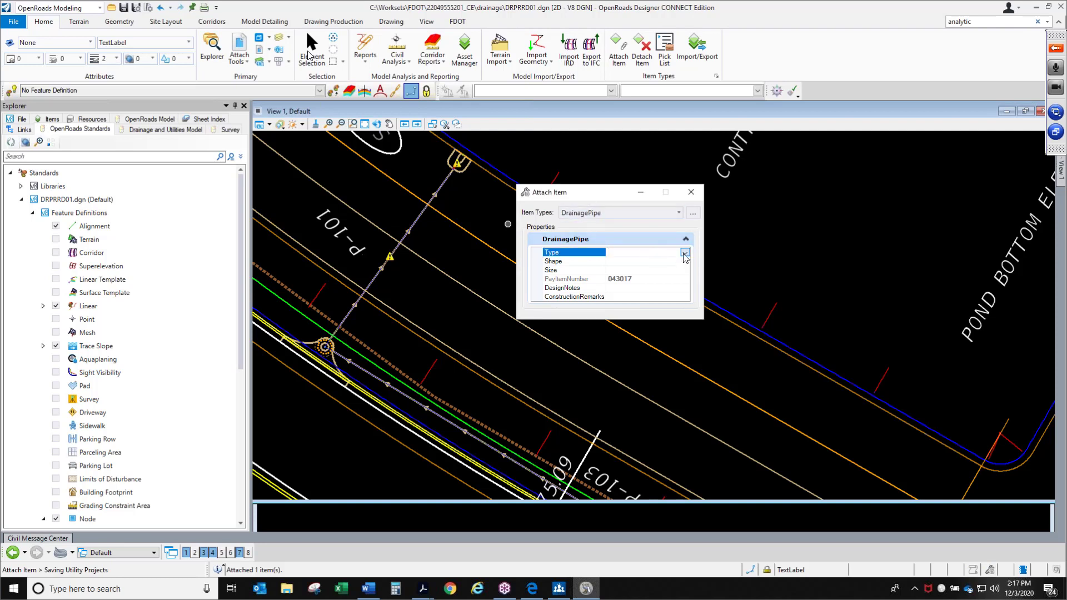
click(683, 254)
click(633, 277)
click(635, 260)
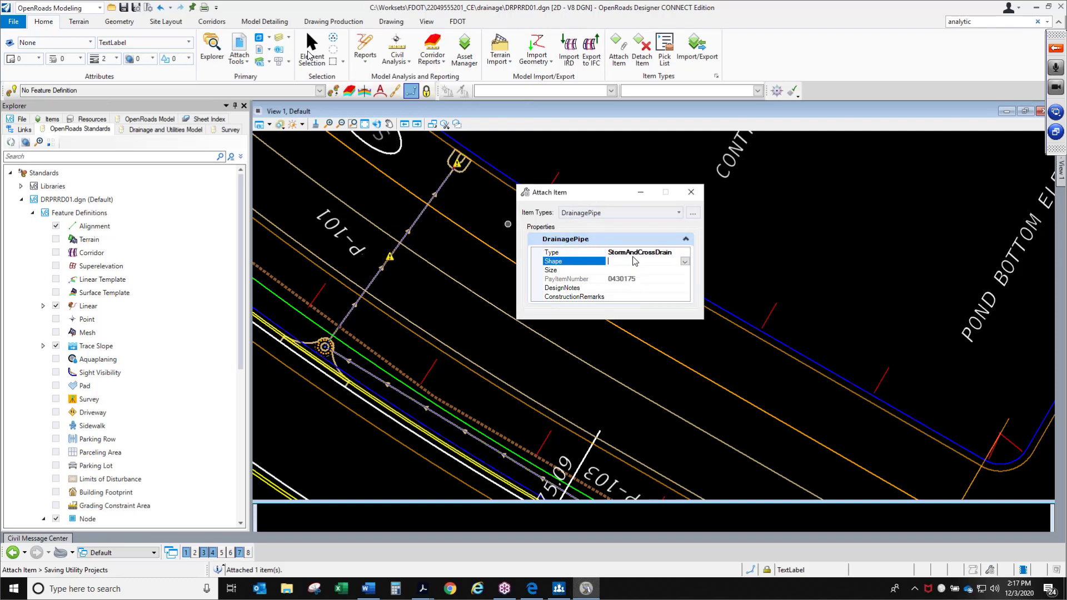
click(685, 262)
click(687, 274)
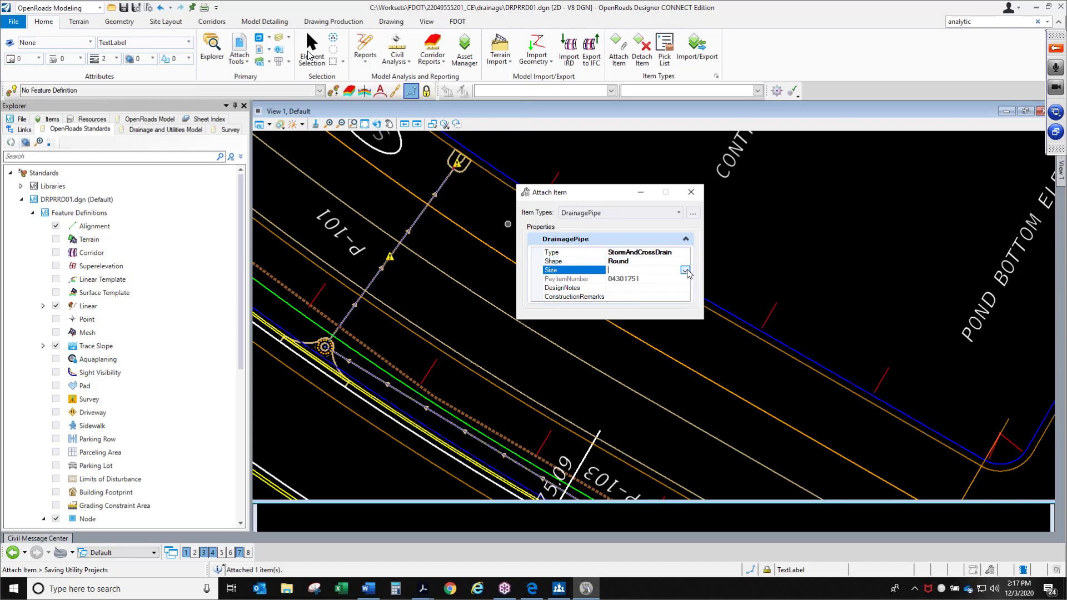
click(686, 270)
click(649, 290)
click(648, 288)
Attach the DrainagePipe item to pipe P-103
scroll(375, 252, down, 3)
scroll(463, 351, up, 3)
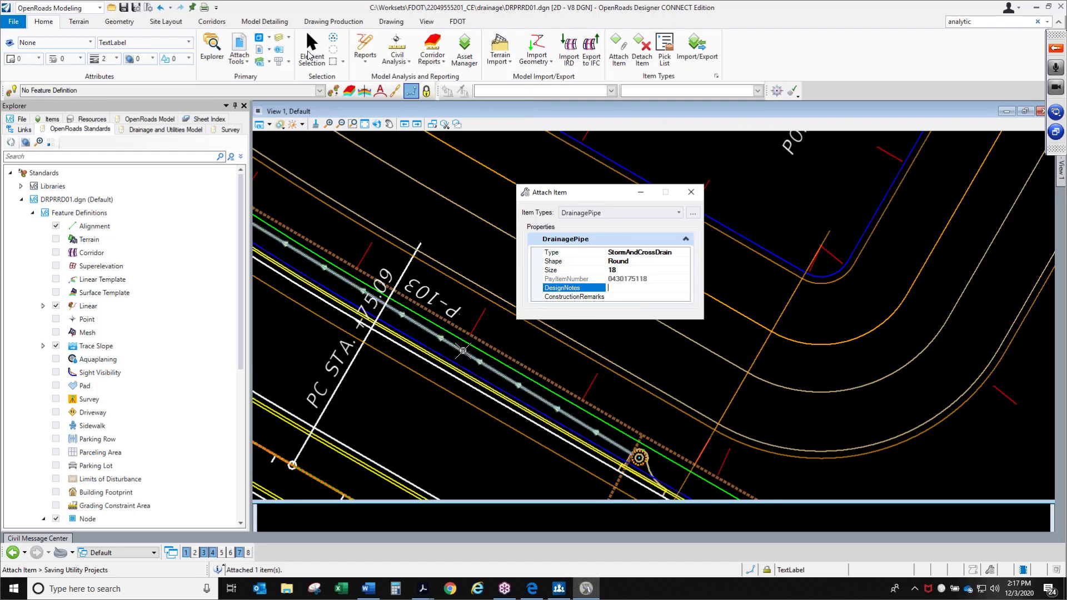
click(463, 352)
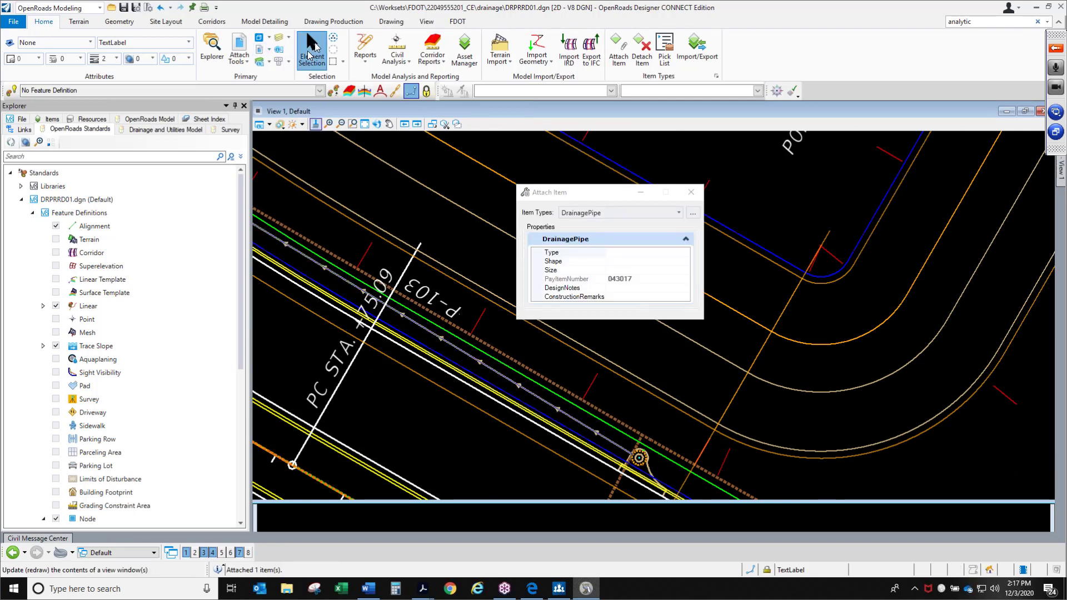
Select pipe P-103 and review its properties, including the attached DrainagePipe Type, Shape, Size and PayItemNumber
click(309, 55)
click(471, 352)
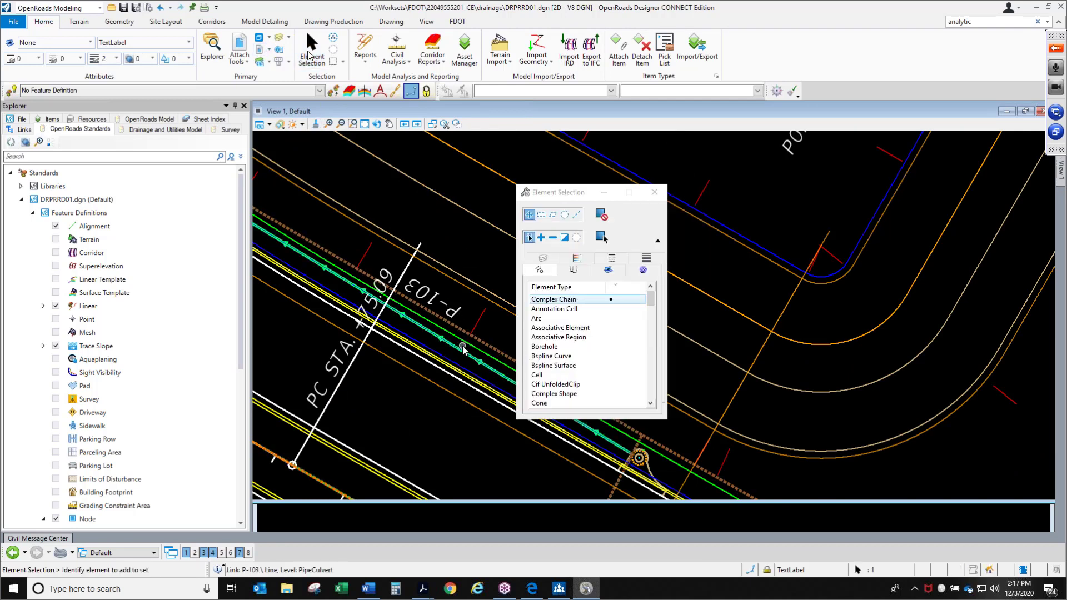
click(279, 50)
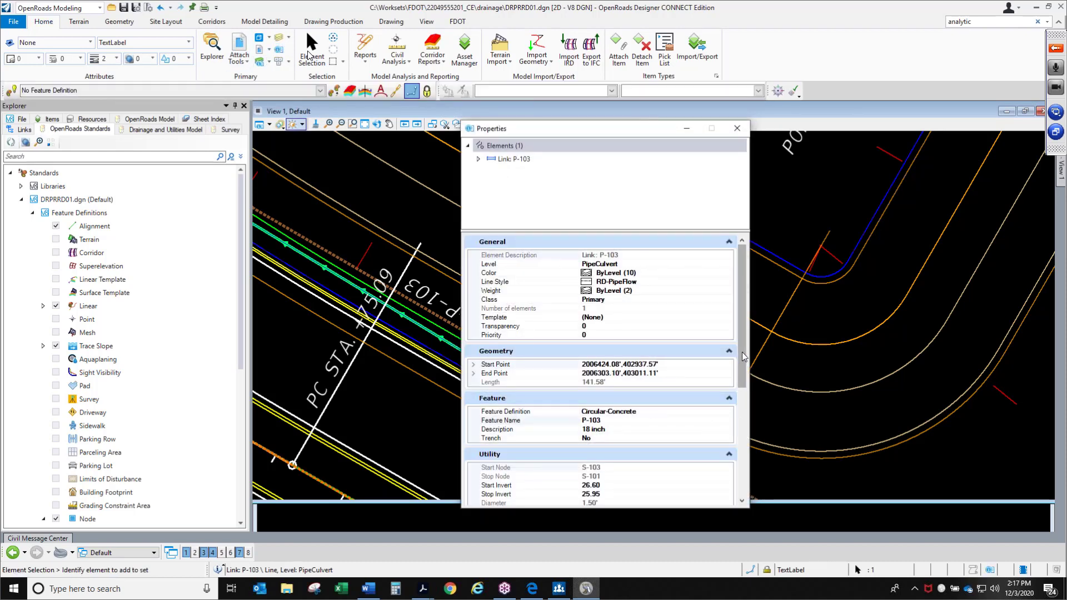
drag(743, 354, 745, 455)
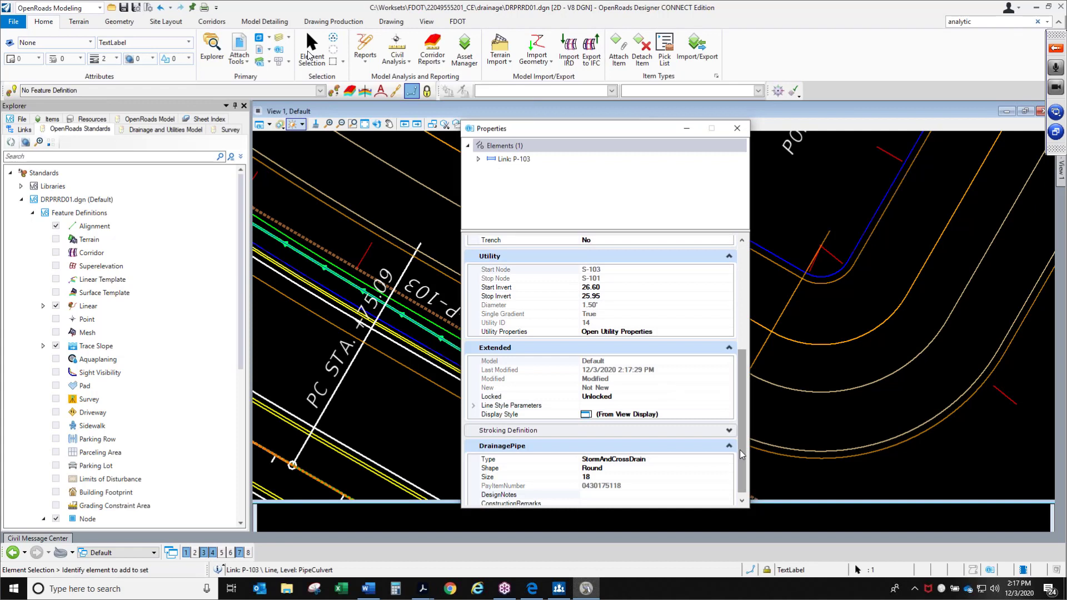
scroll(744, 454, down, 1)
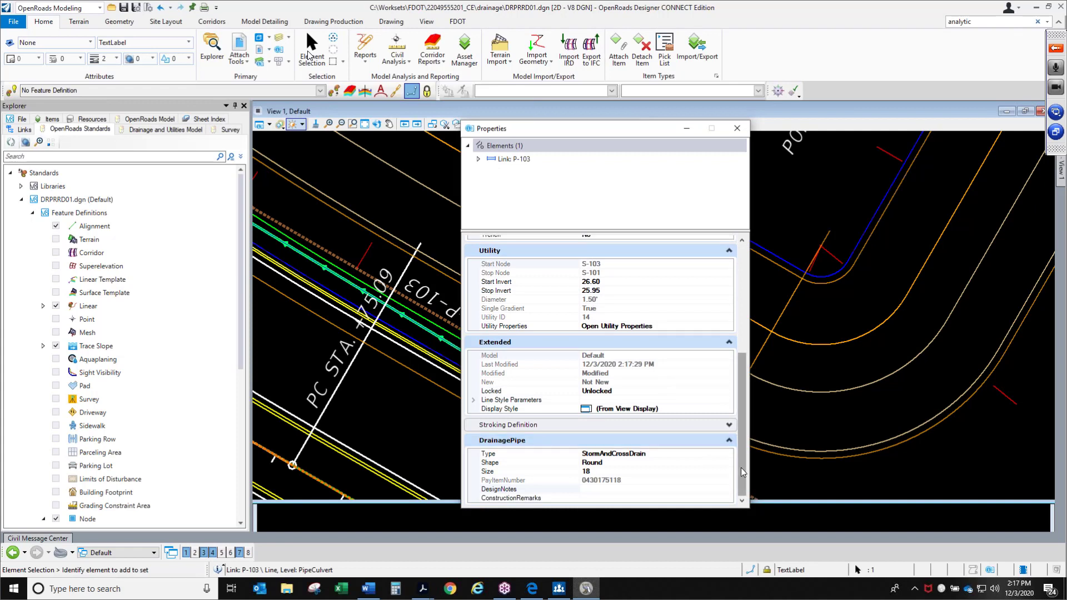
click(636, 482)
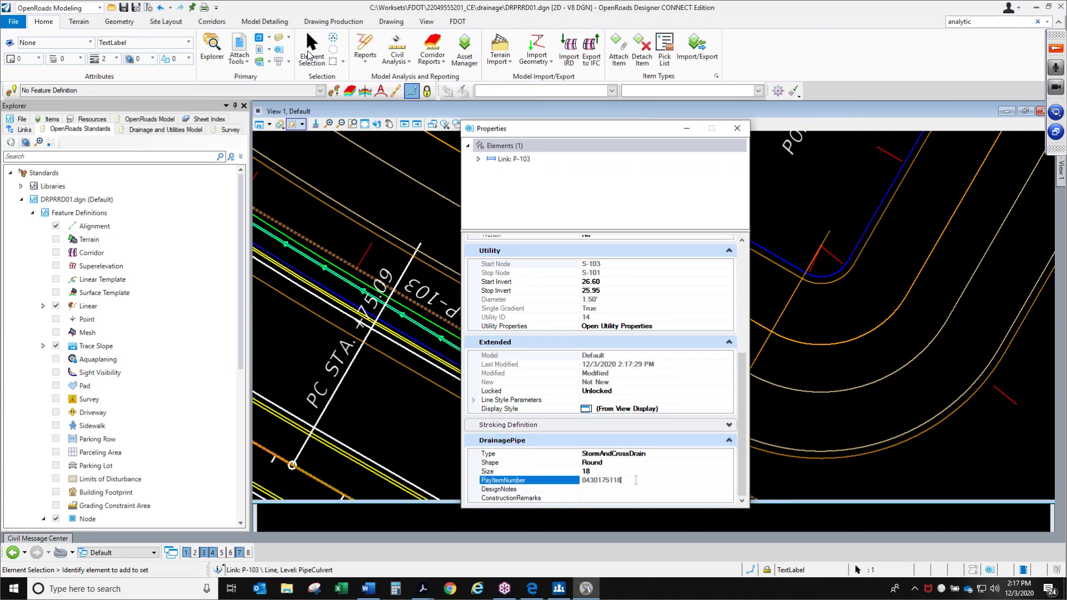
click(746, 131)
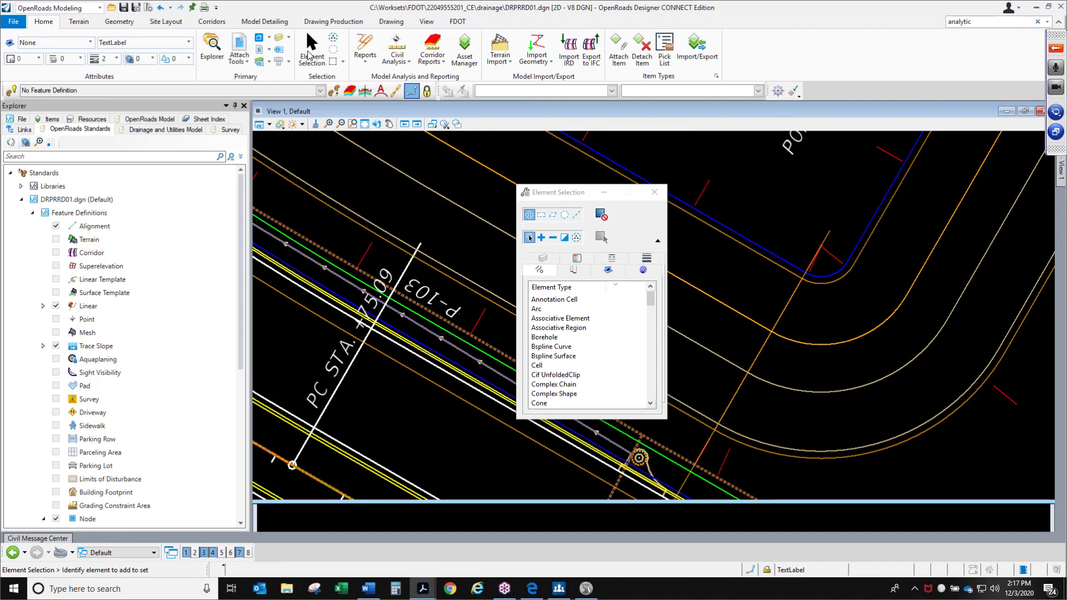
Switch the workflow to Drainage and Utilities
click(353, 124)
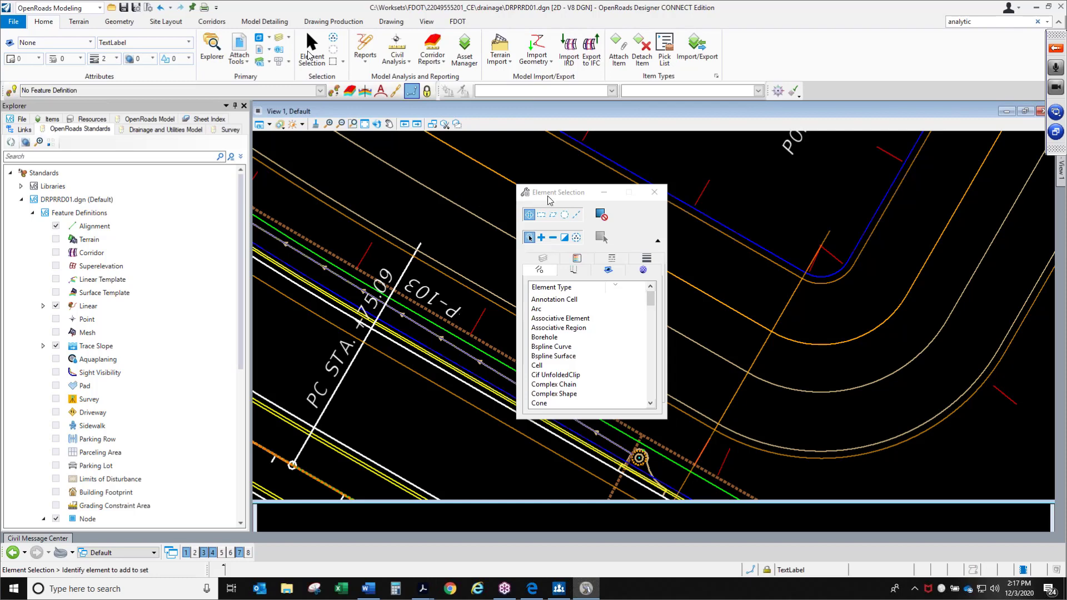
drag(556, 192, 753, 257)
scroll(619, 266, down, 2)
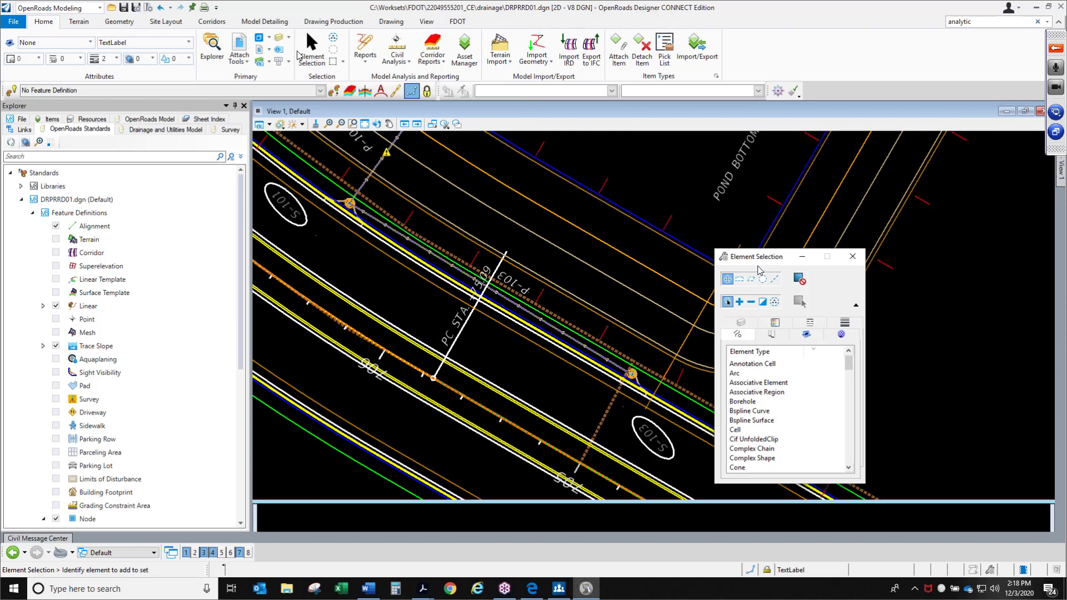
drag(758, 259, 770, 215)
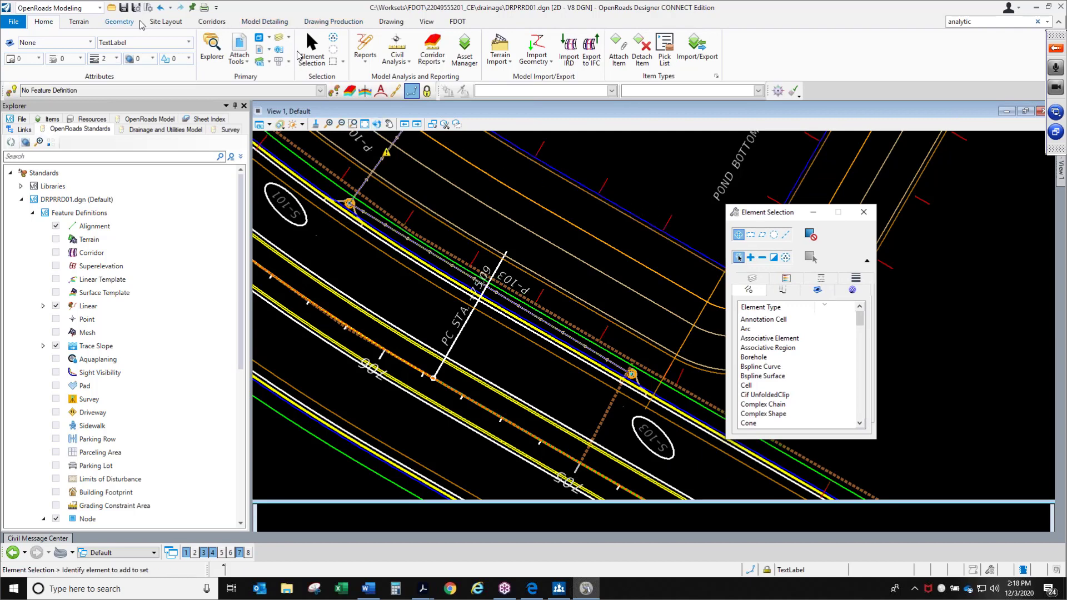
click(82, 9)
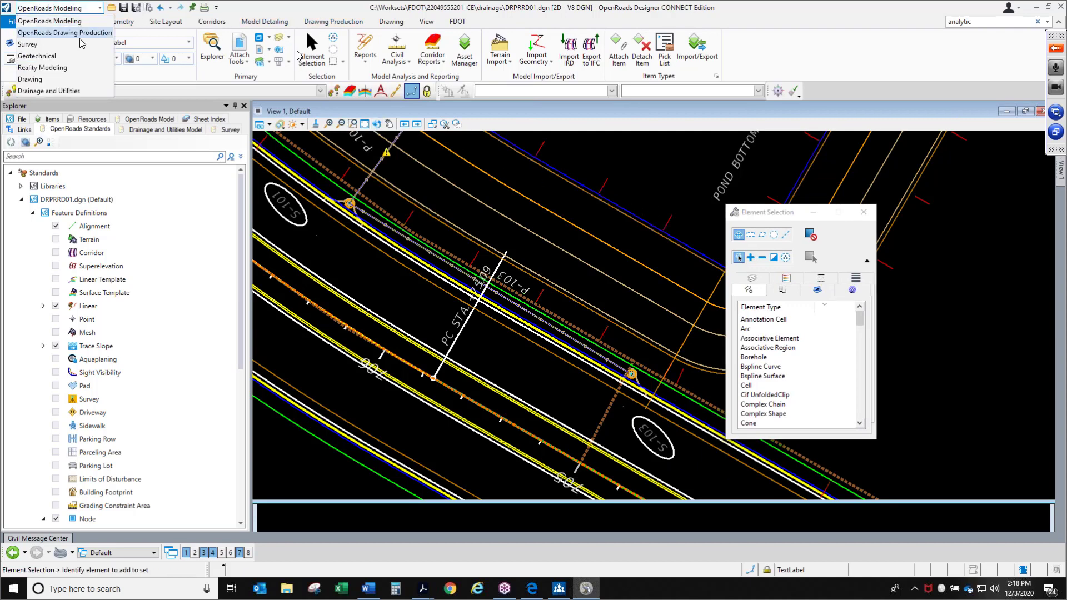
click(49, 91)
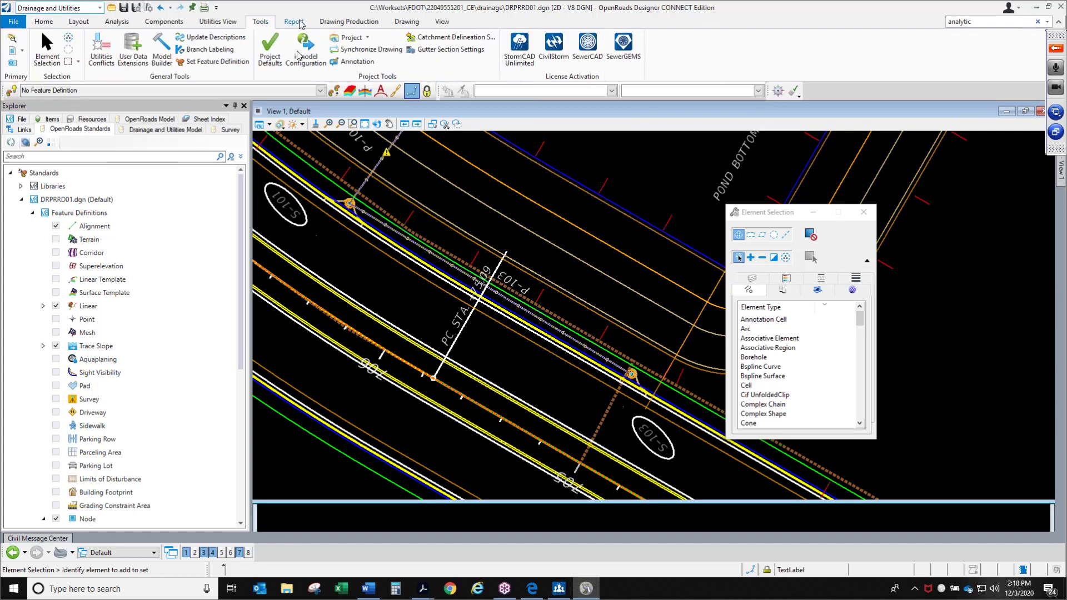
Create a query-based selection set of All Conduits and All Nodes on the Hydraulic Analysis tab, then select its elements
click(237, 22)
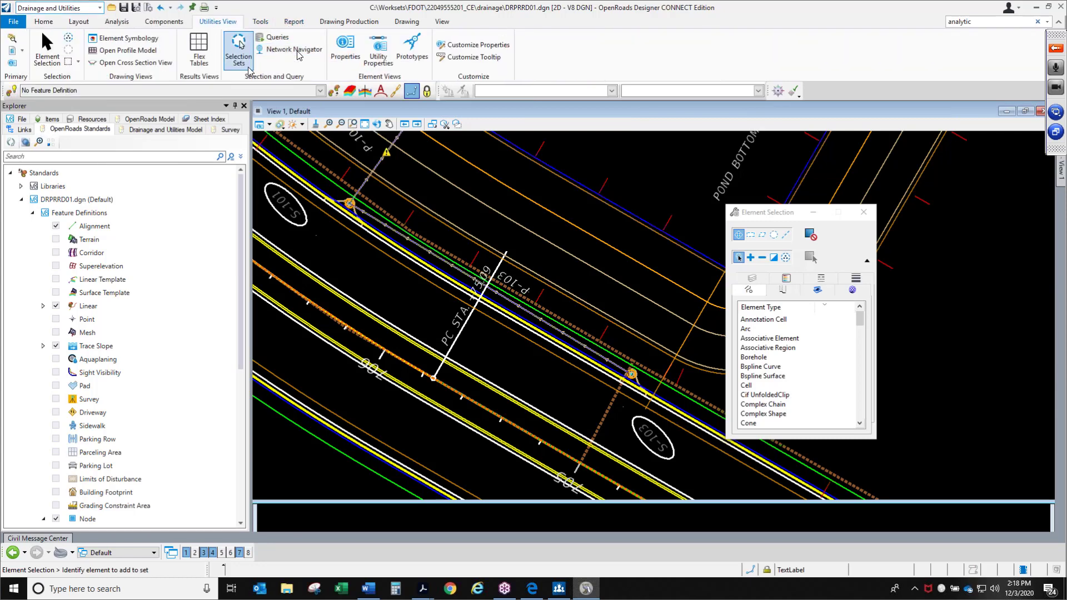
click(239, 50)
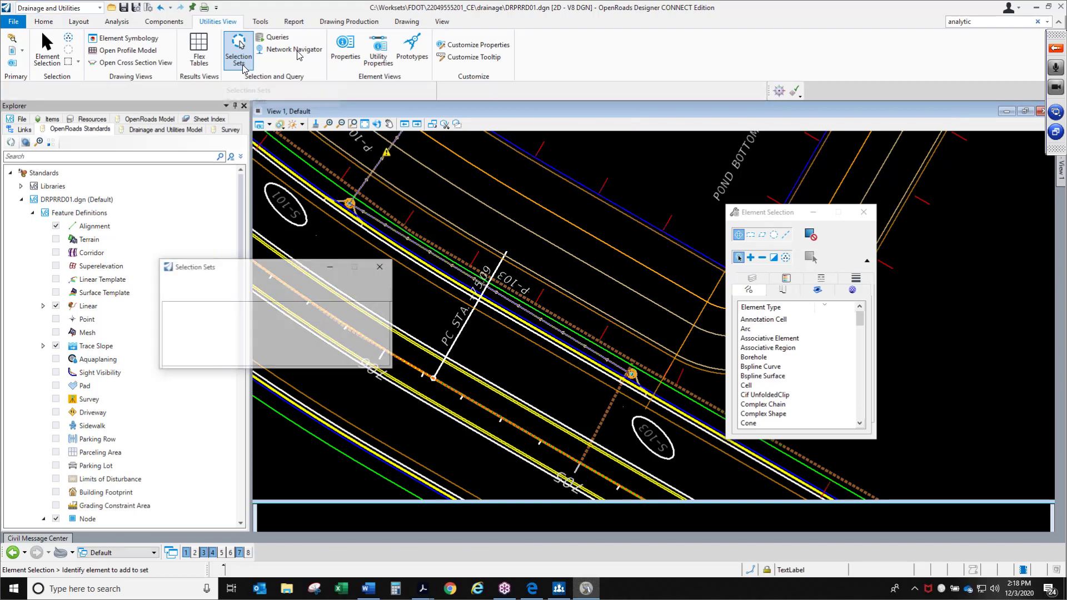
drag(324, 270, 391, 264)
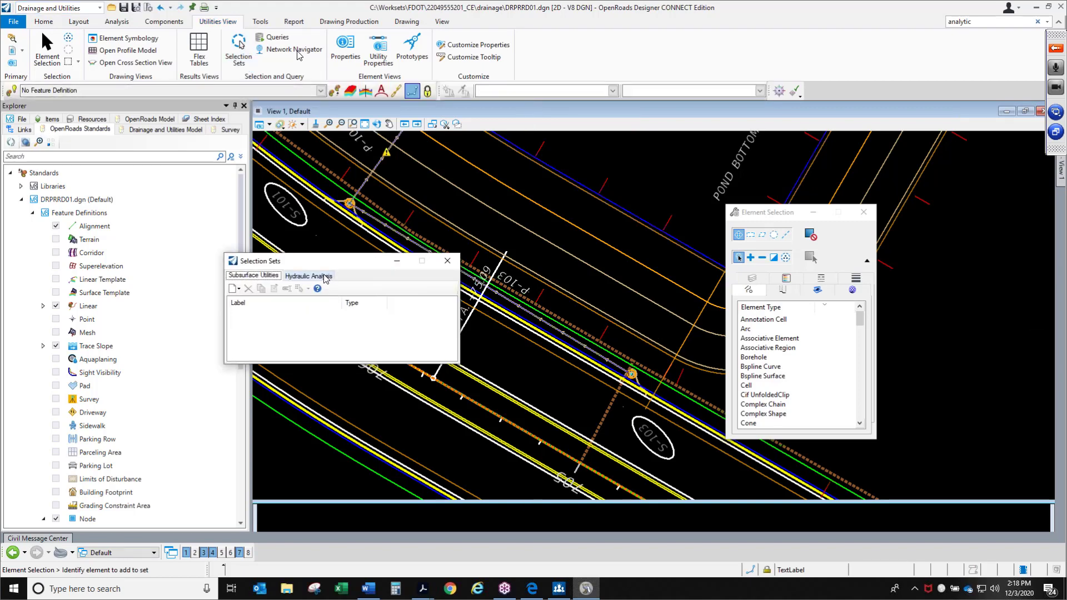
click(325, 277)
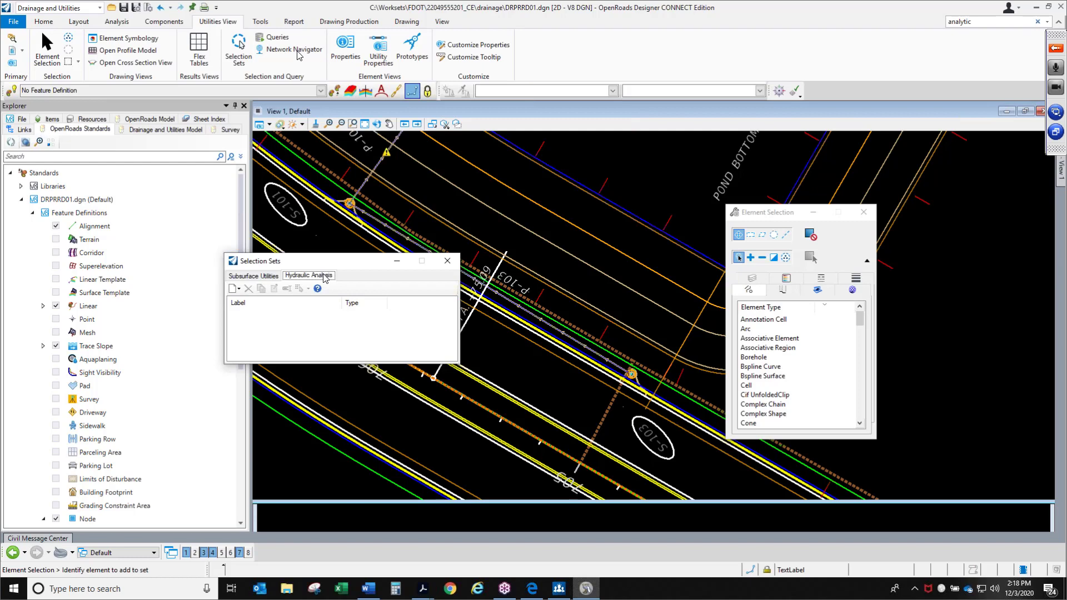
click(239, 289)
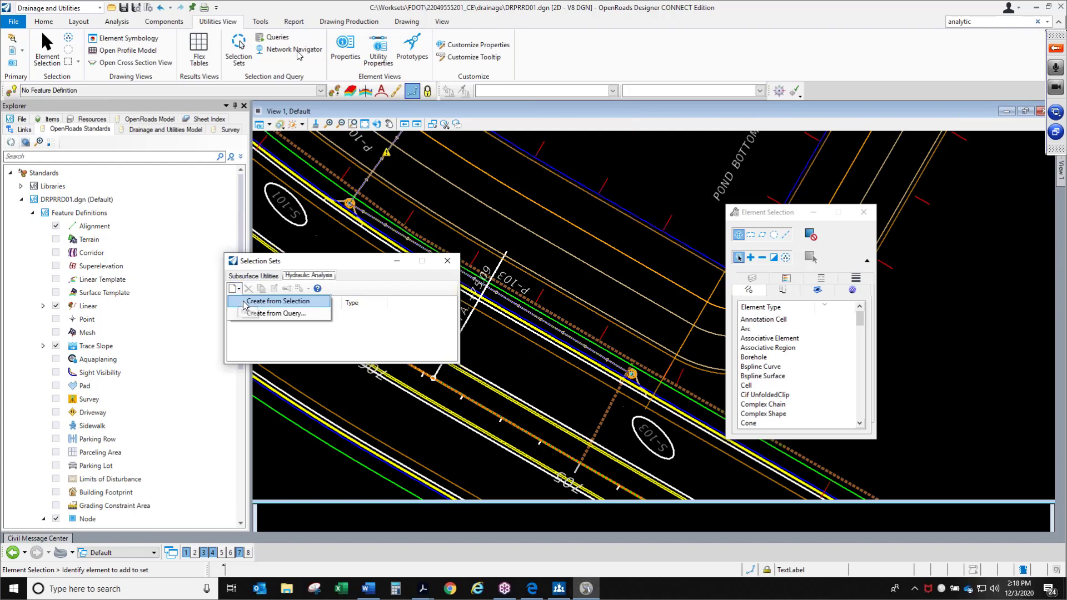
click(259, 310)
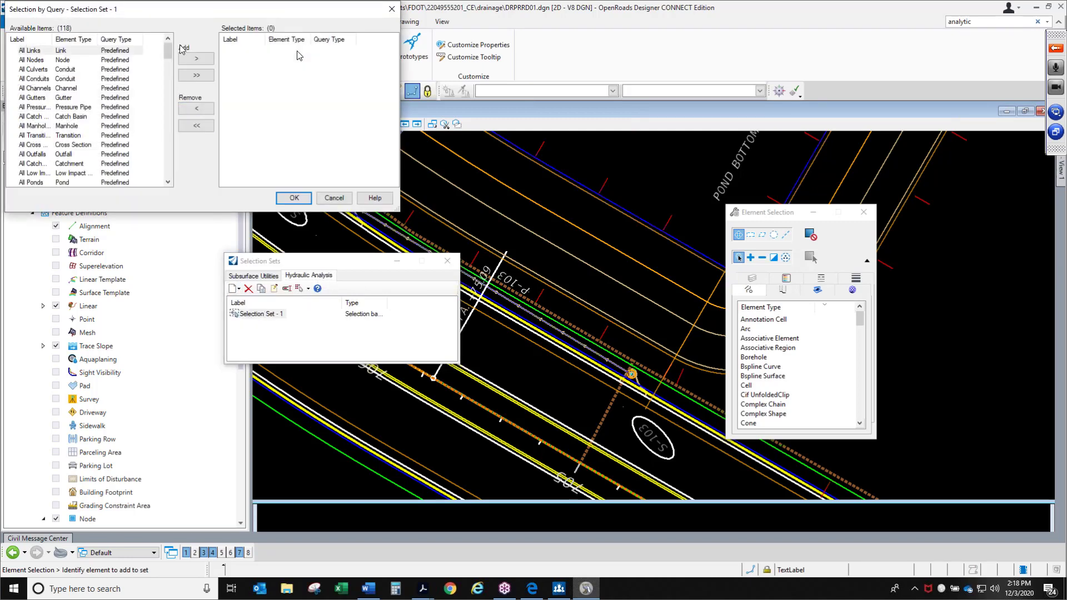
drag(192, 14, 264, 115)
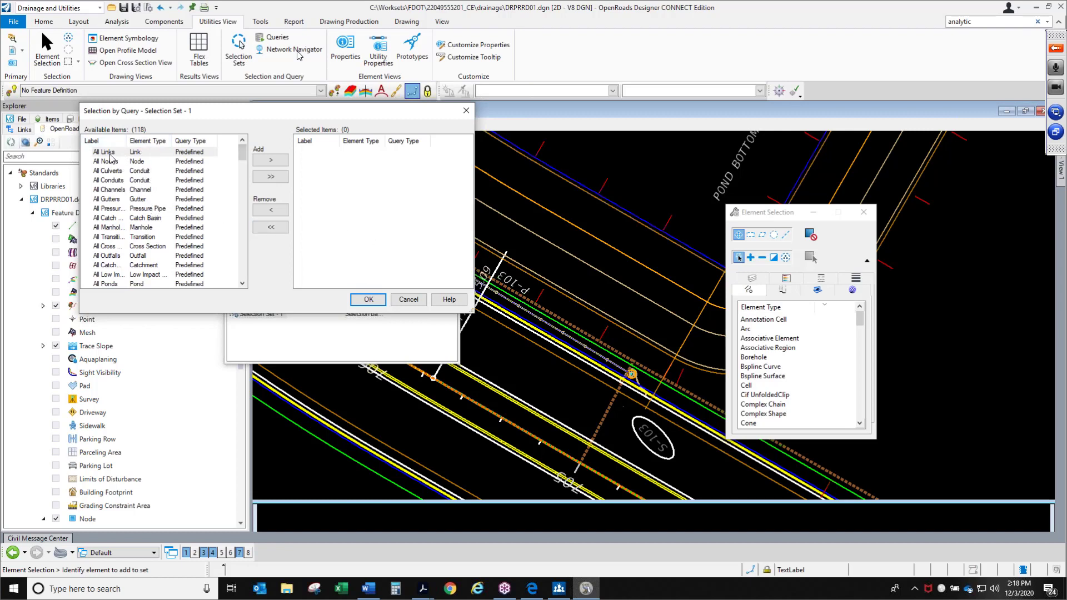
click(114, 180)
double_click(116, 181)
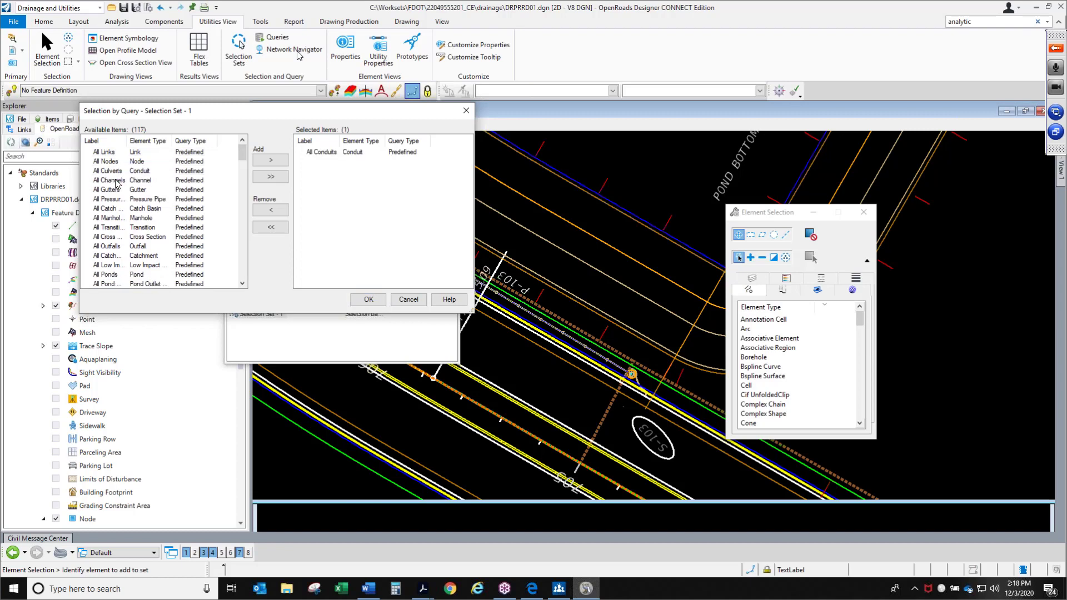
double_click(109, 163)
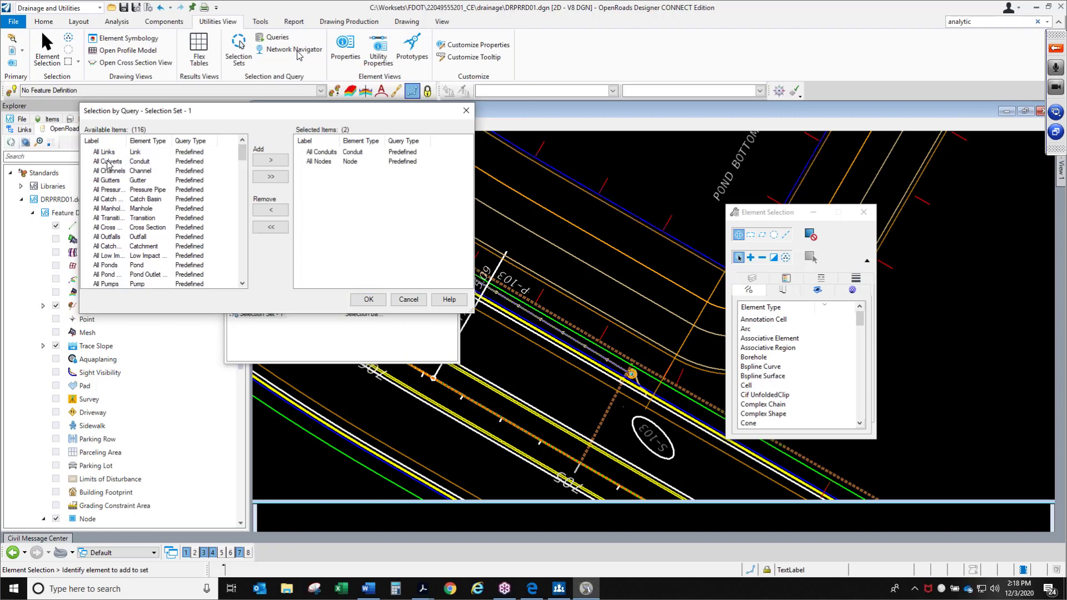
click(368, 301)
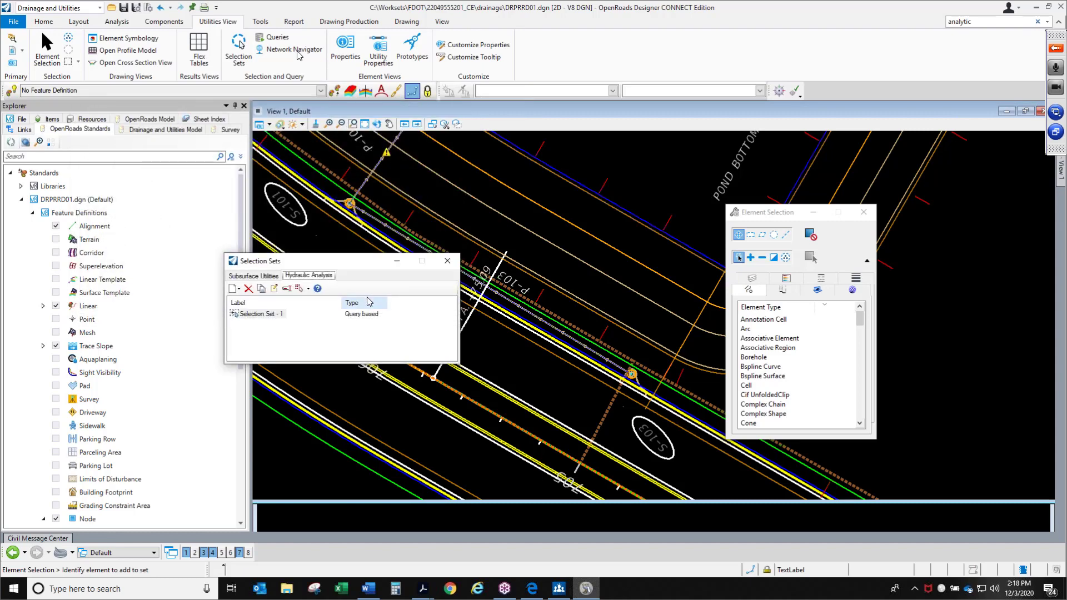
click(282, 315)
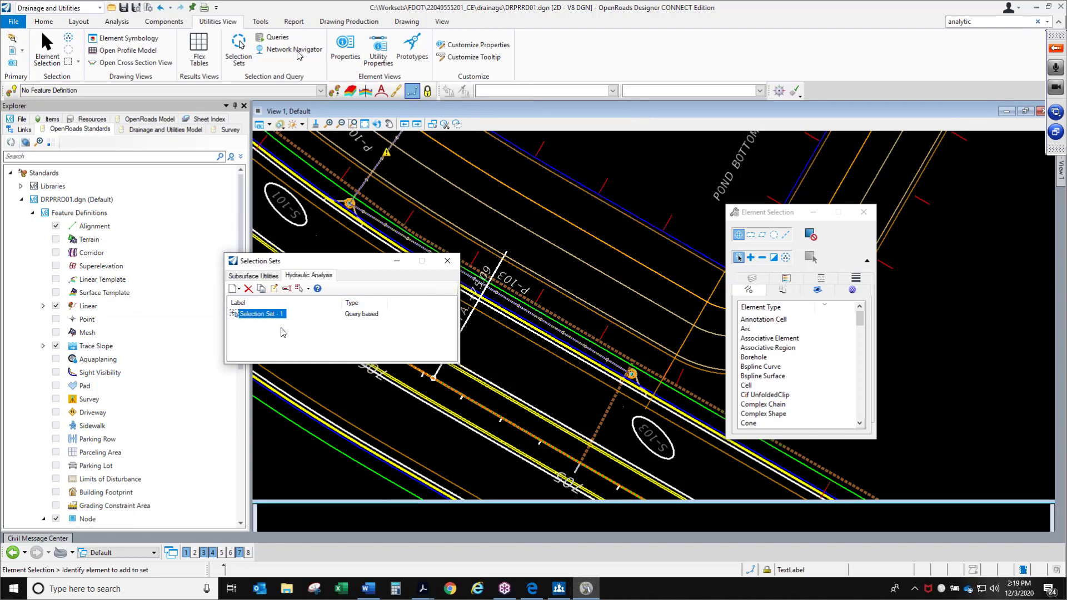
right_click(276, 317)
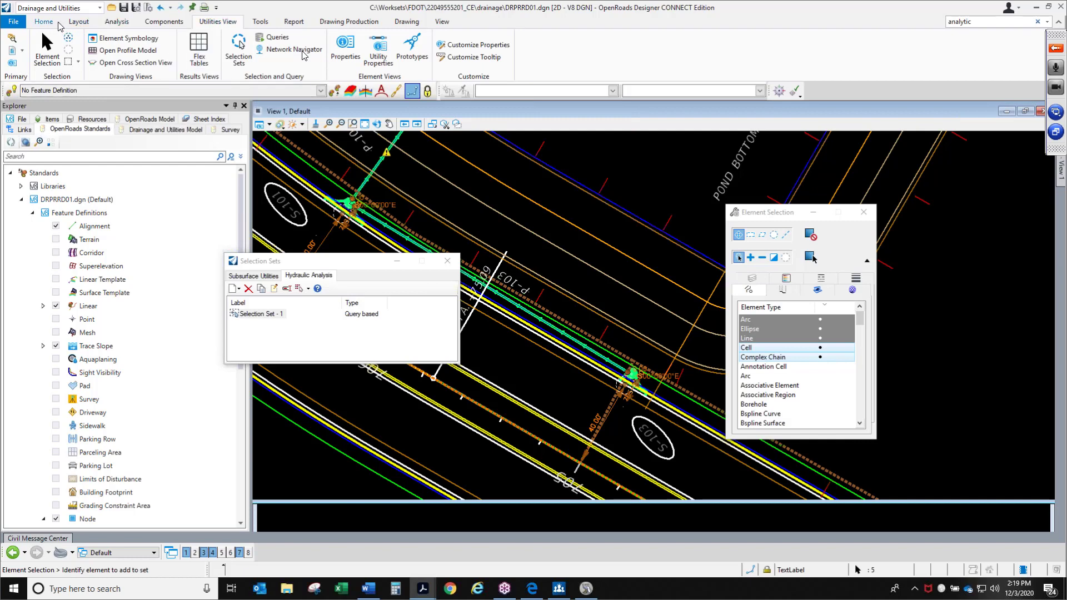
Switch the workflow back to OpenRoads Modeling
click(58, 21)
click(57, 8)
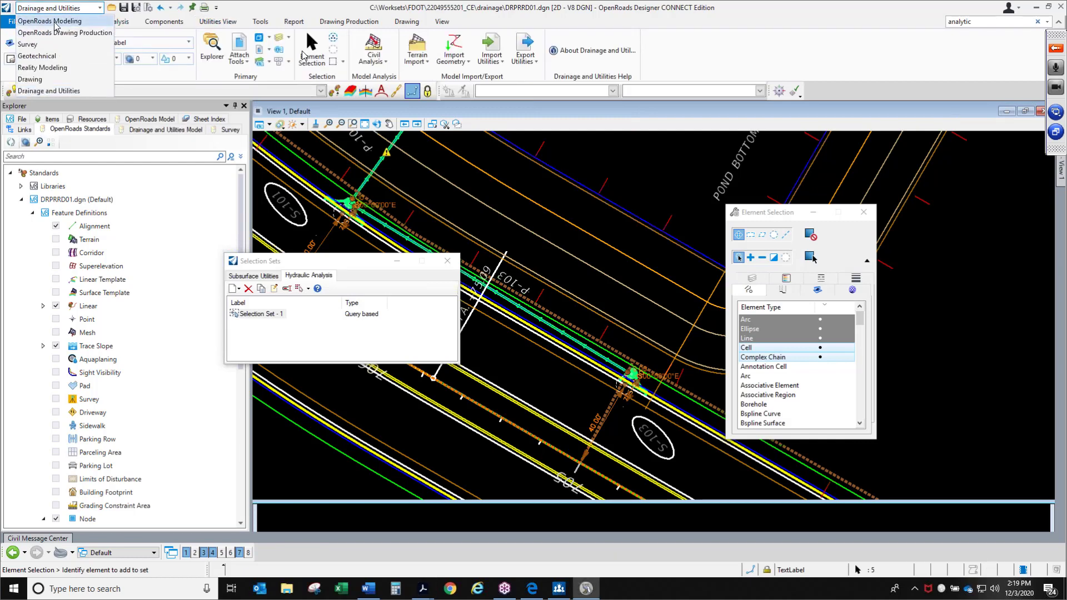
click(55, 21)
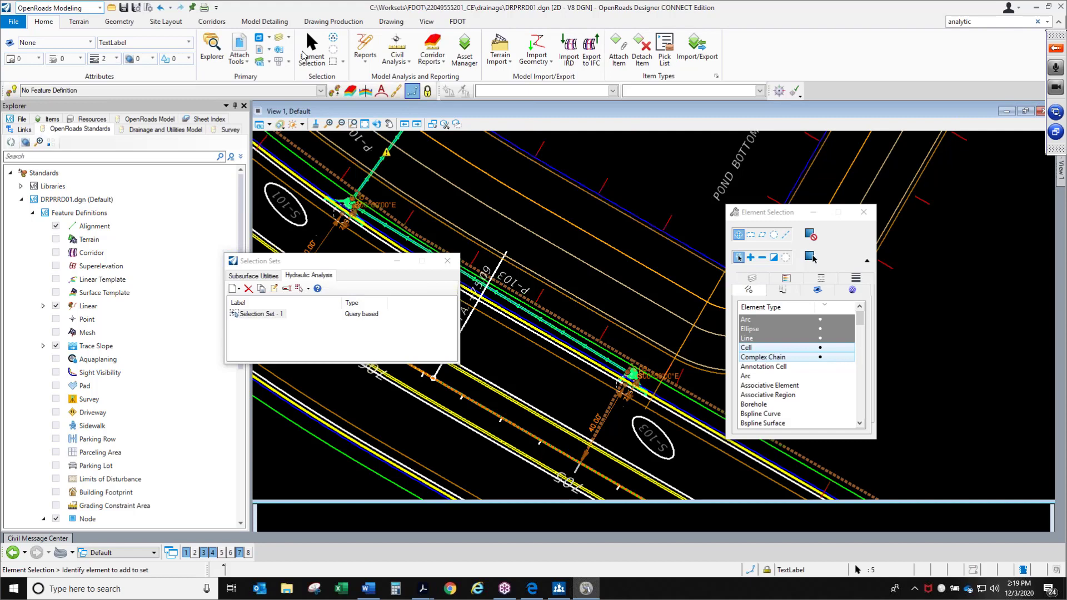
Open FDOTProject.xlsm from the project's Symbology folder, enable its content and resize the workbook window
click(458, 21)
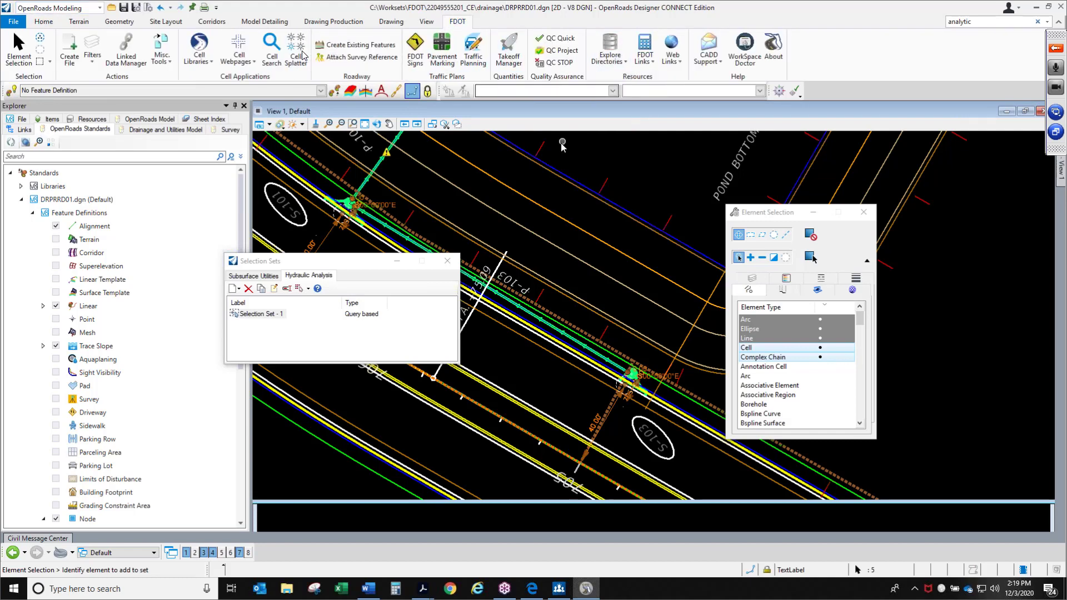
click(499, 135)
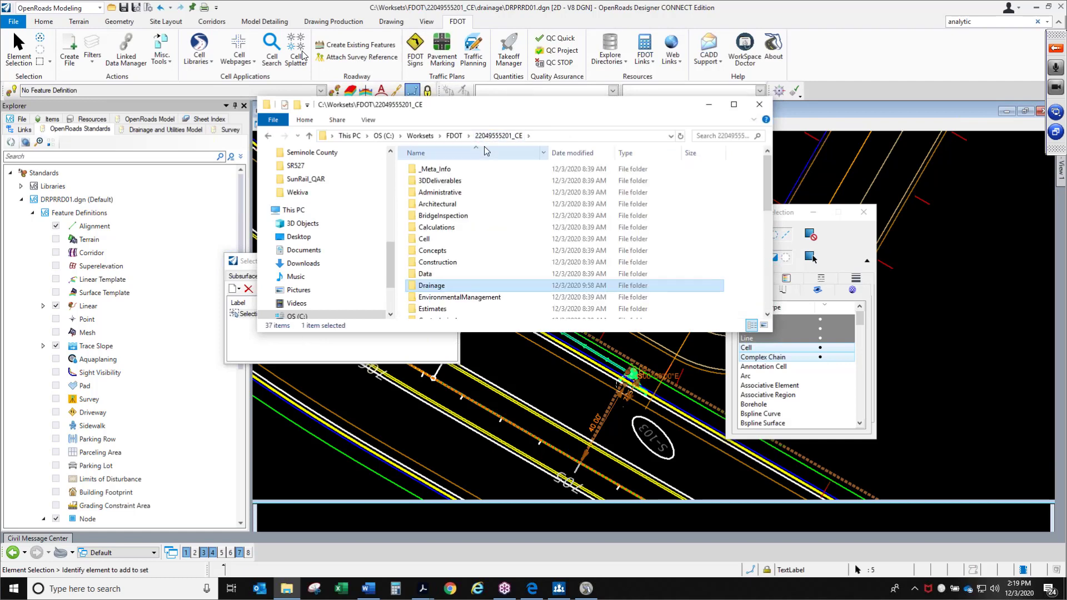
scroll(459, 256, down, 5)
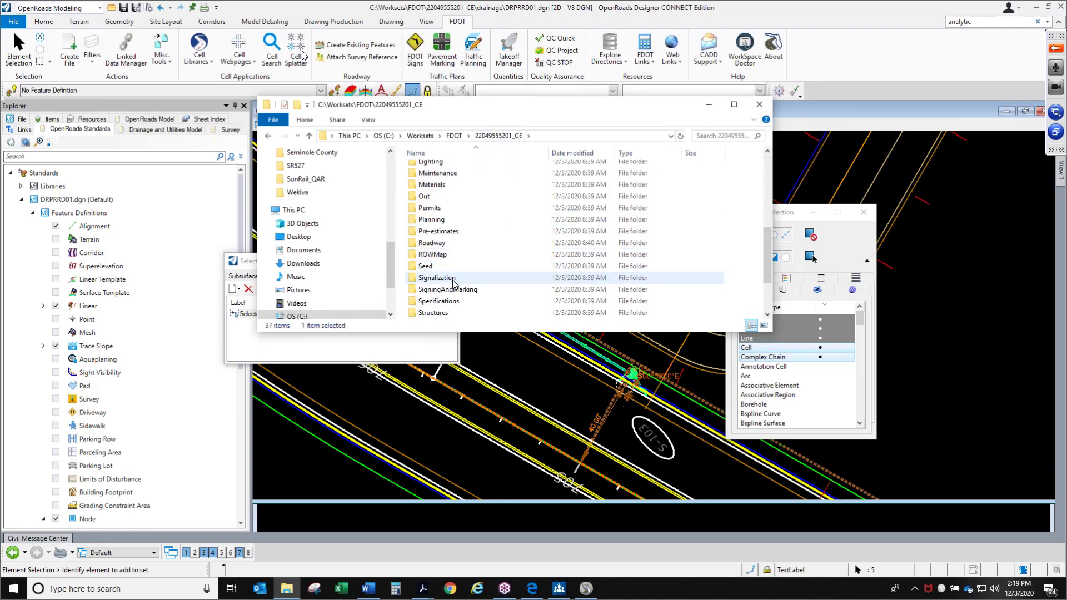
scroll(456, 285, down, 3)
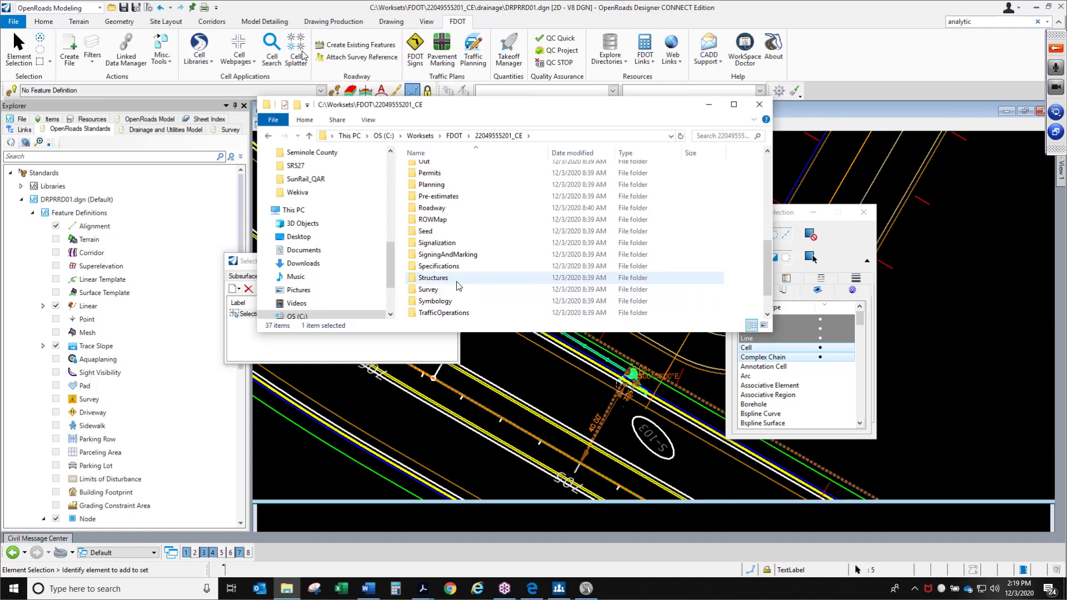
double_click(456, 277)
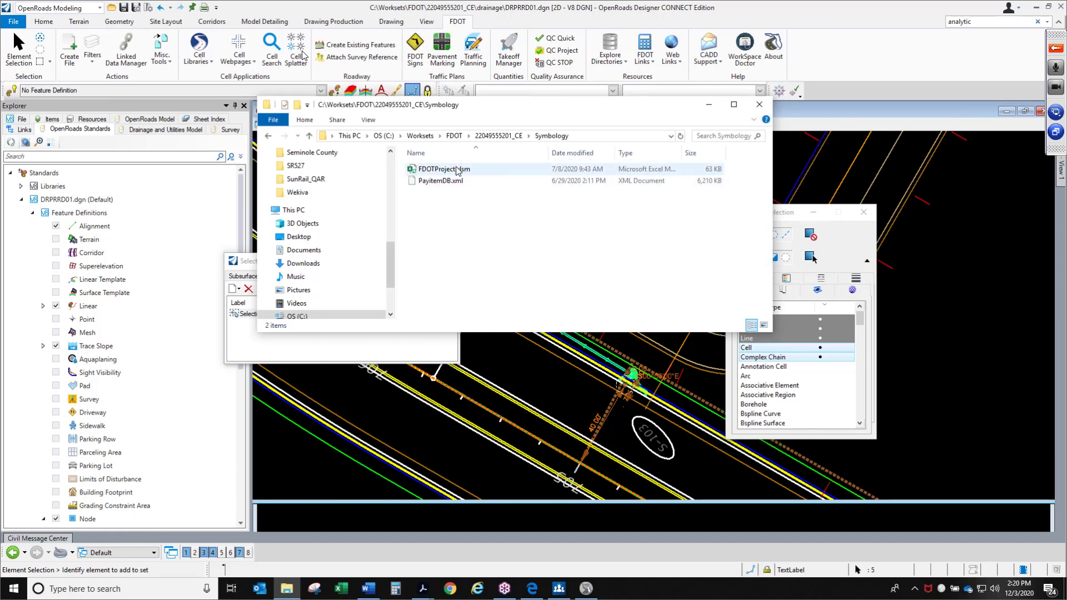
double_click(444, 169)
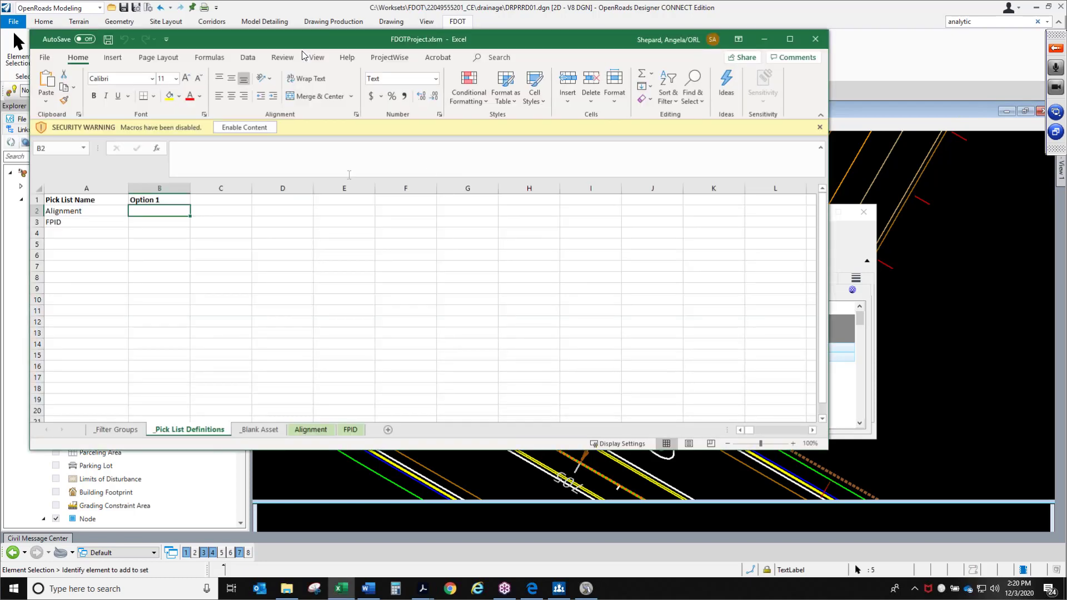
click(262, 131)
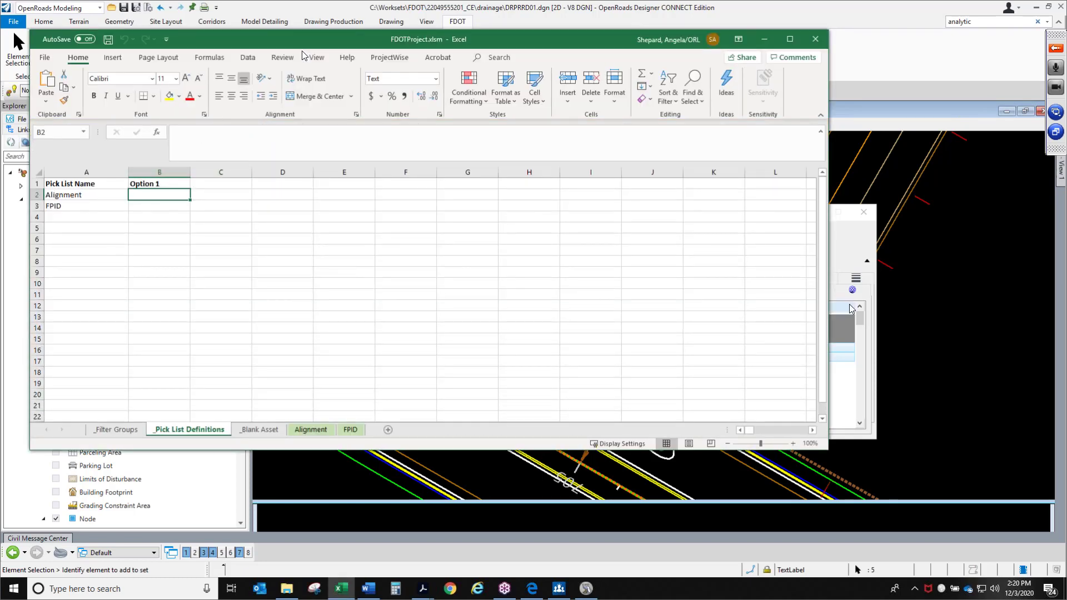
drag(828, 304, 453, 302)
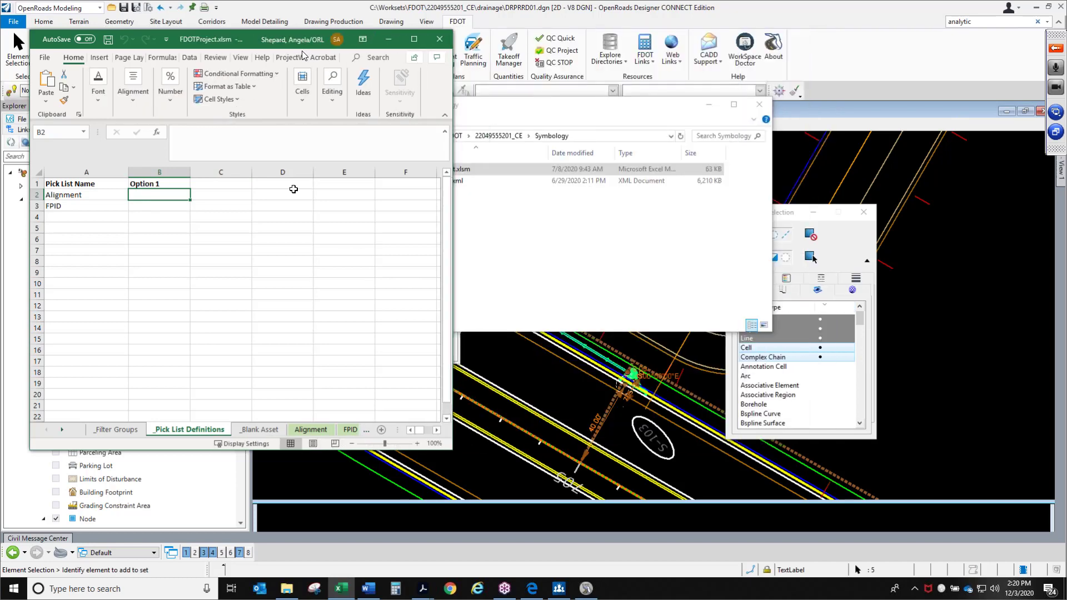
Enter CL_SR61 as Option 1 for the Alignment pick list in the workbook
drag(247, 40, 628, 48)
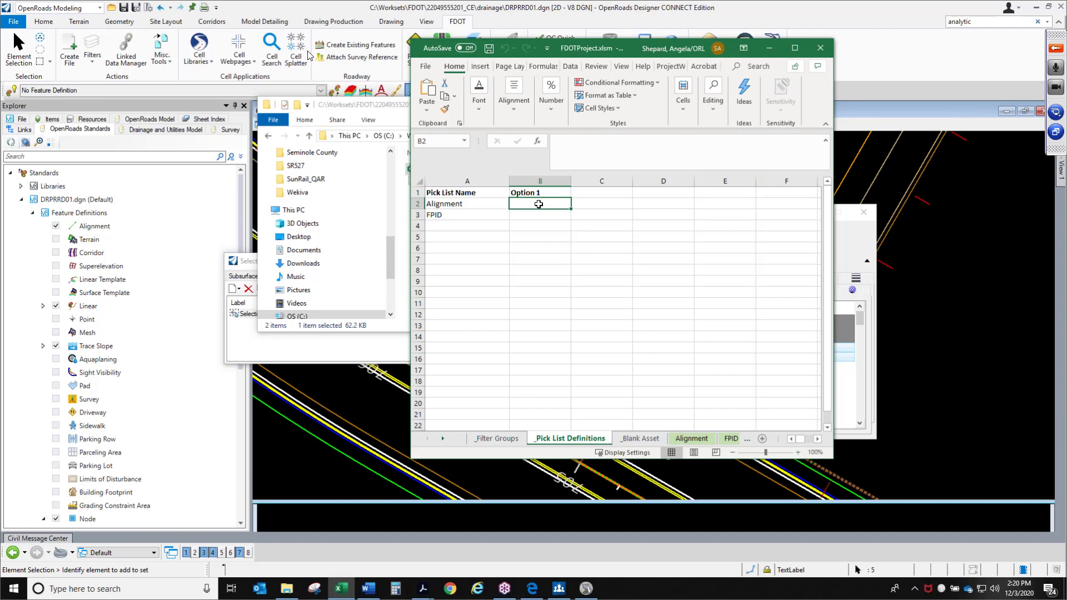
text(c)
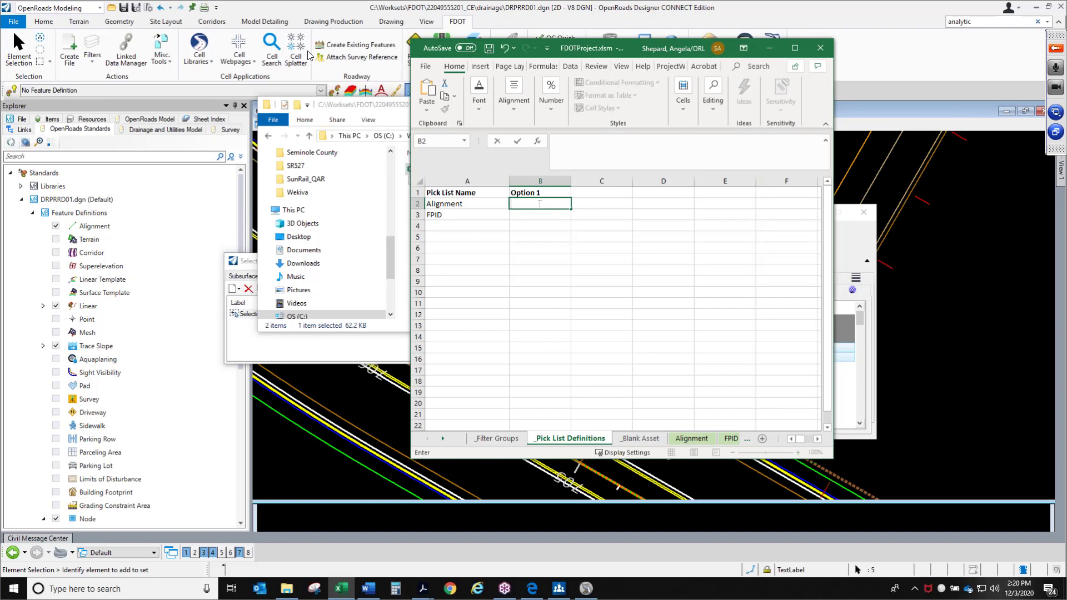
text(CL_SR61)
key(Return)
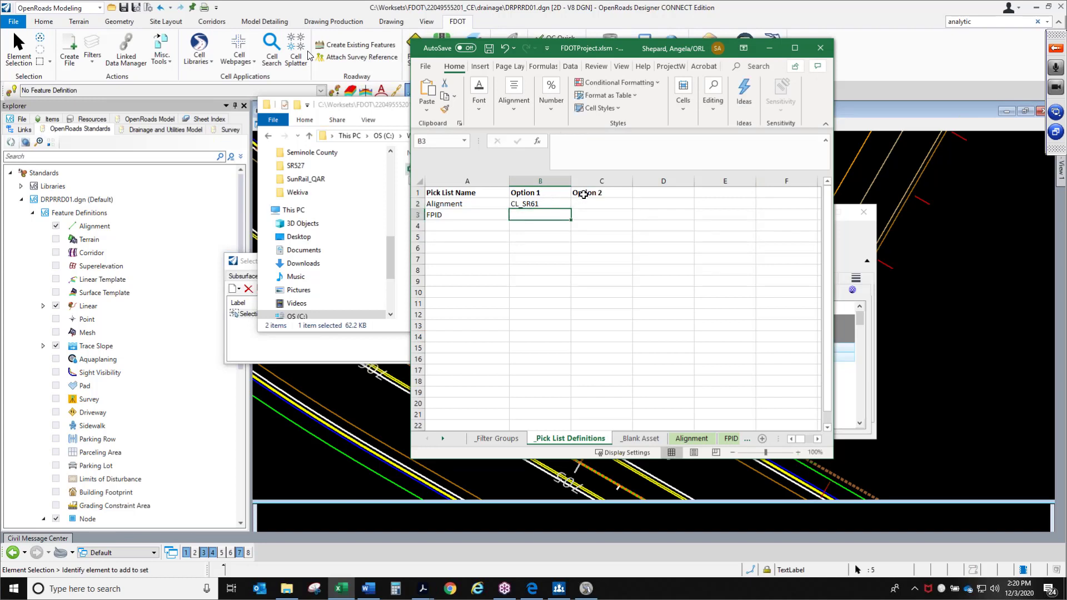
Add US98 as Option 2 for the Alignment pick list
click(584, 193)
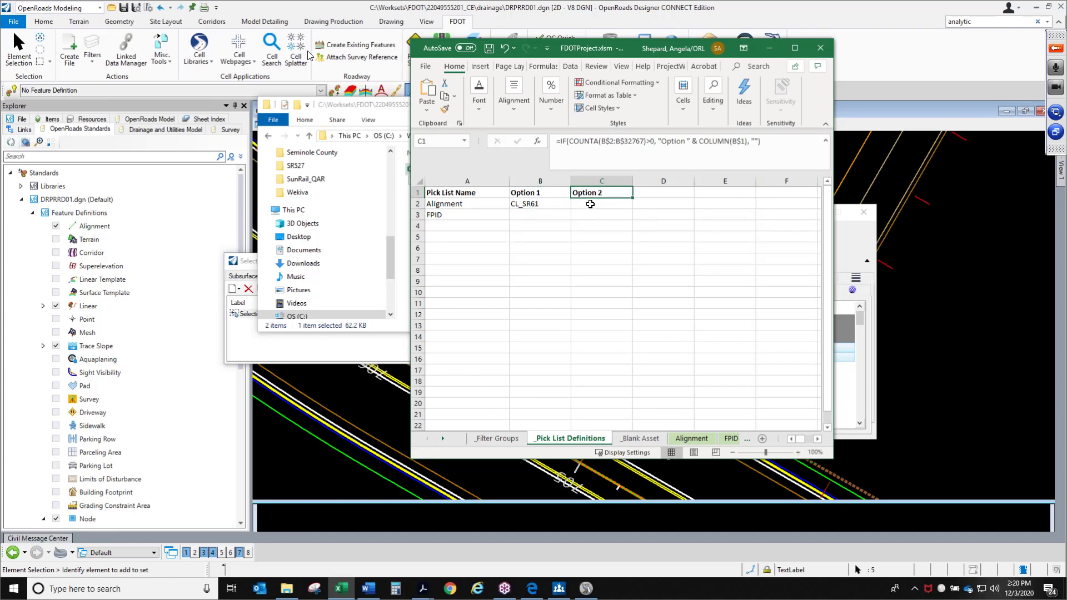
click(590, 204)
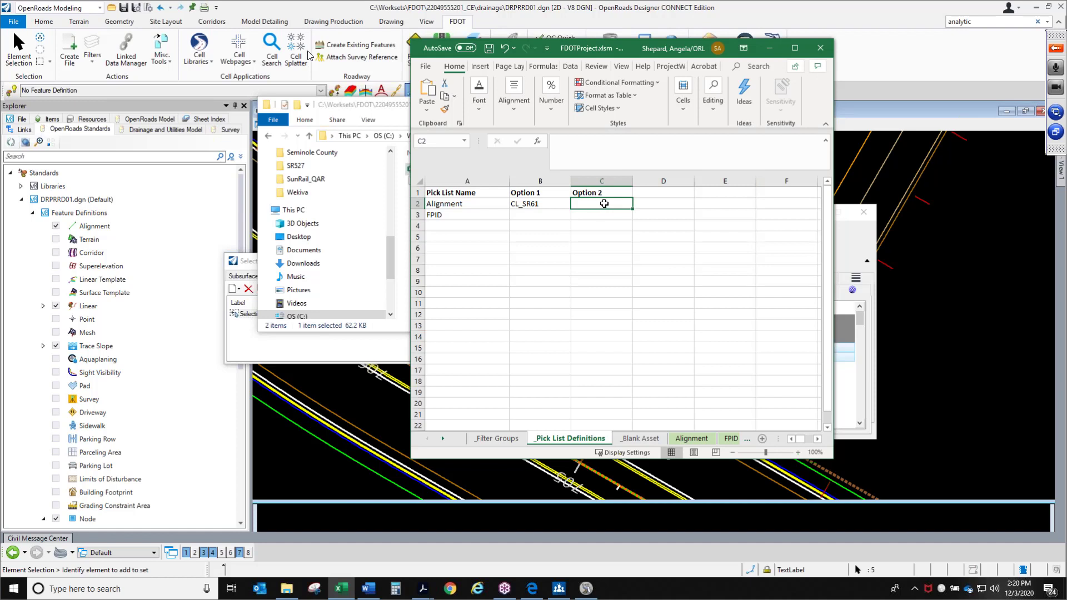
text(US)
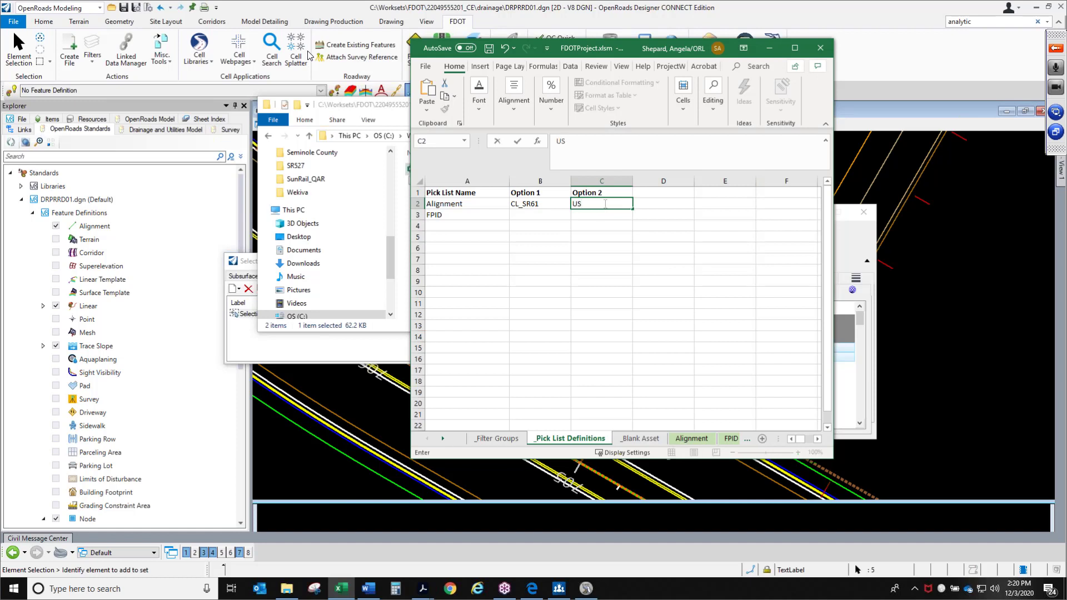
text(98)
key(Return)
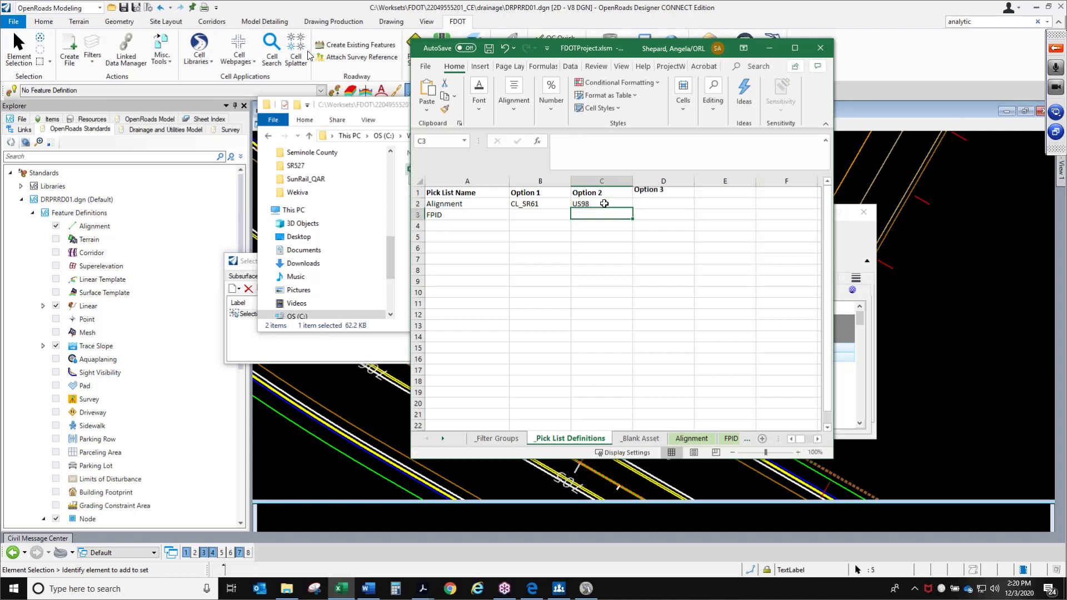
Save and close the workbook, then close its folder window
click(489, 49)
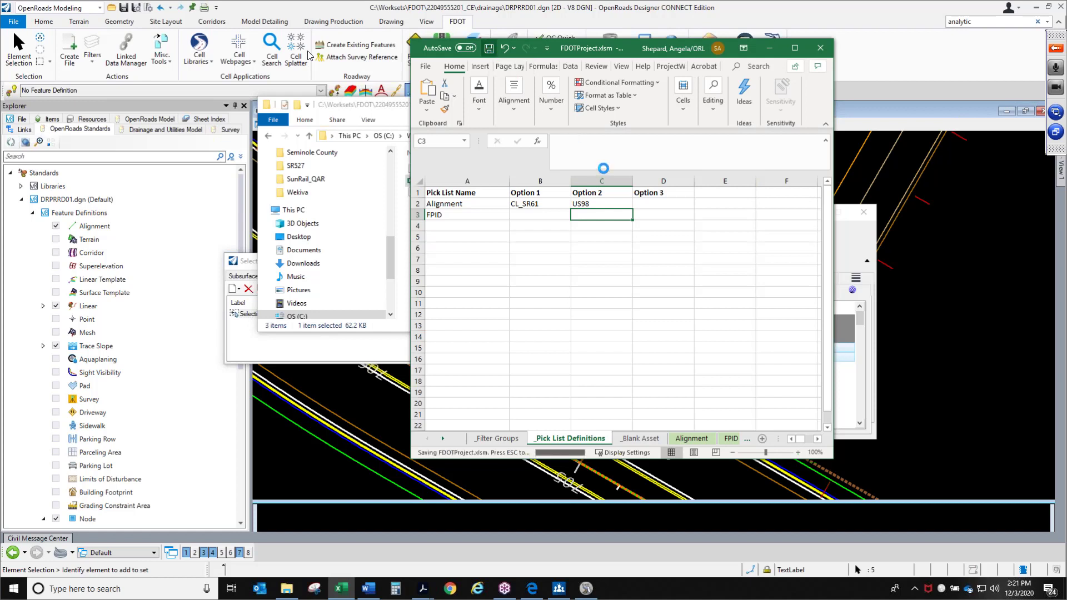
click(820, 47)
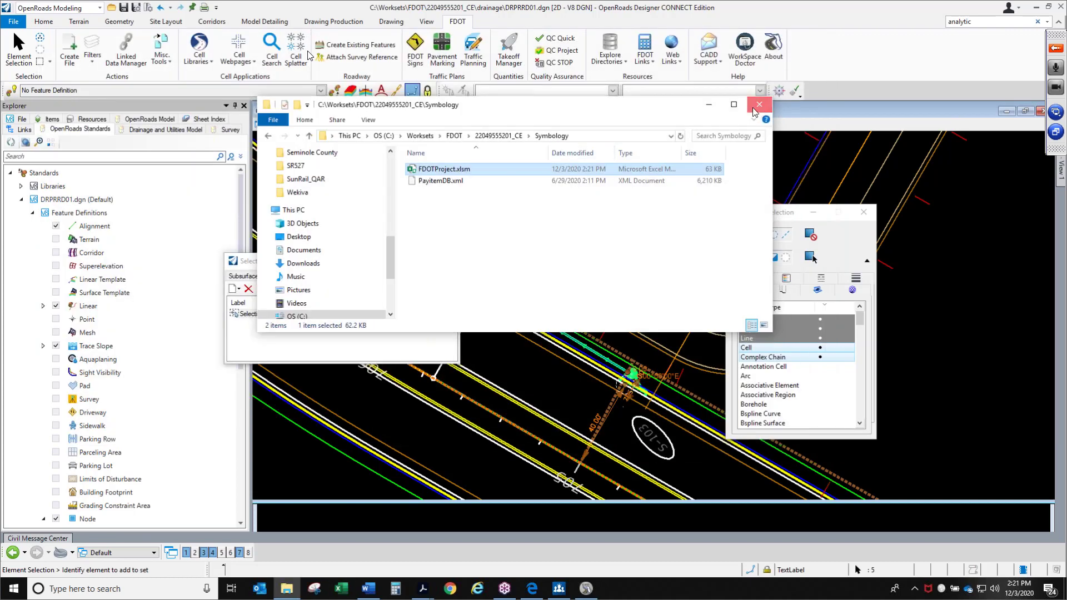
click(759, 105)
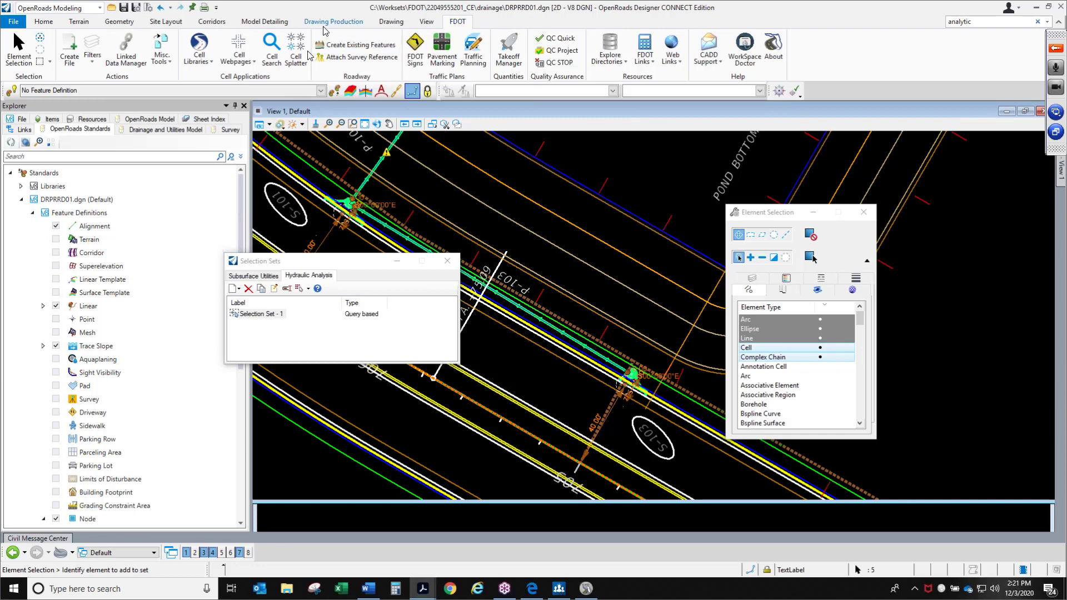
Open Asset Manager and load FDOTProject.xlsm from the project's Symbology folder as the asset definitions file
scroll(324, 25, up, 9)
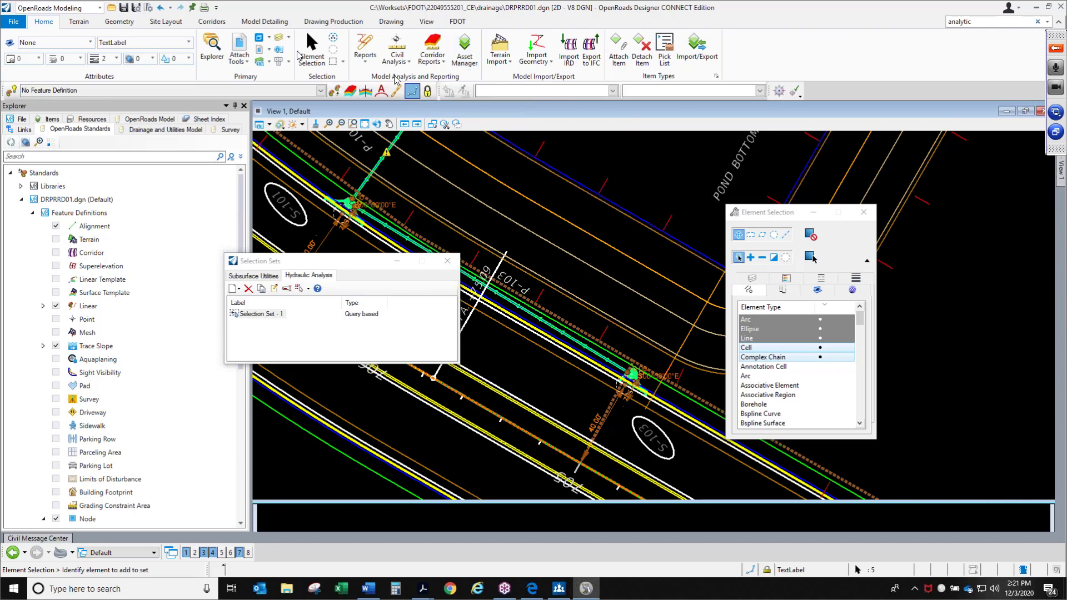
click(472, 63)
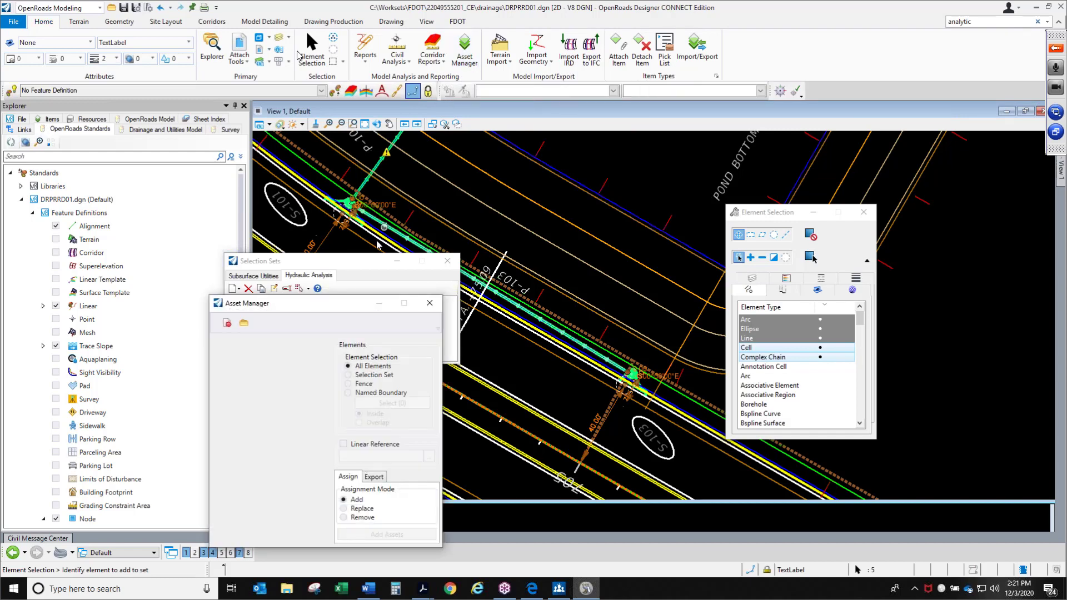
drag(347, 308, 529, 180)
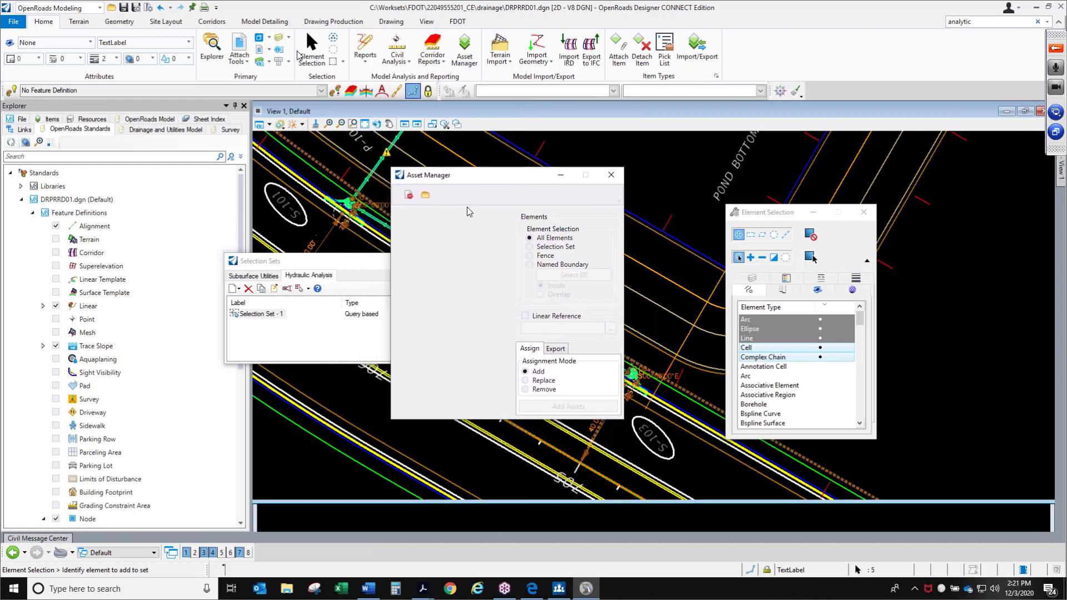
click(426, 197)
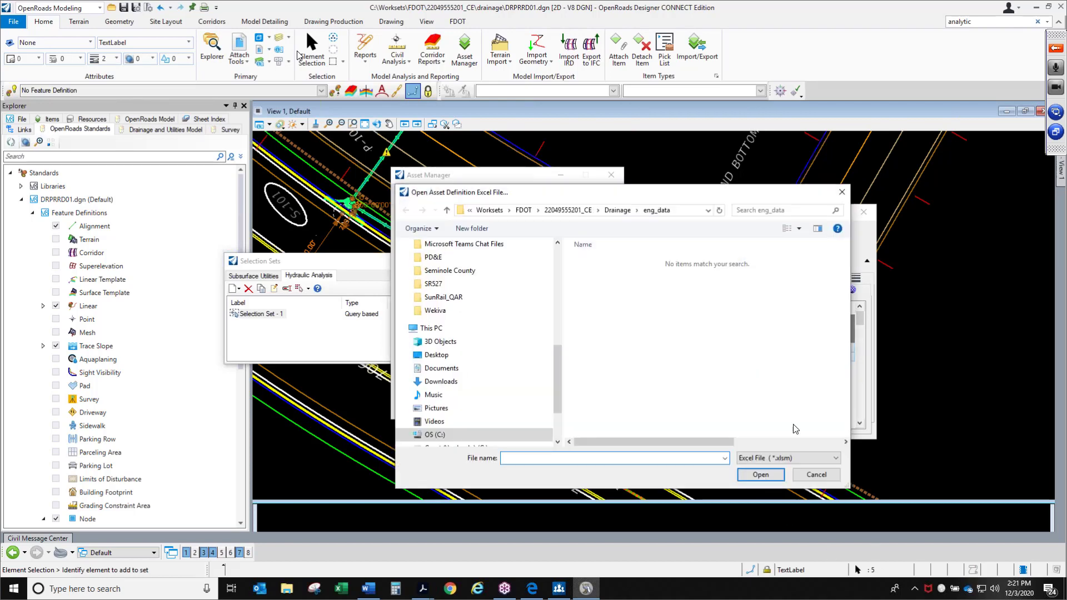
click(575, 211)
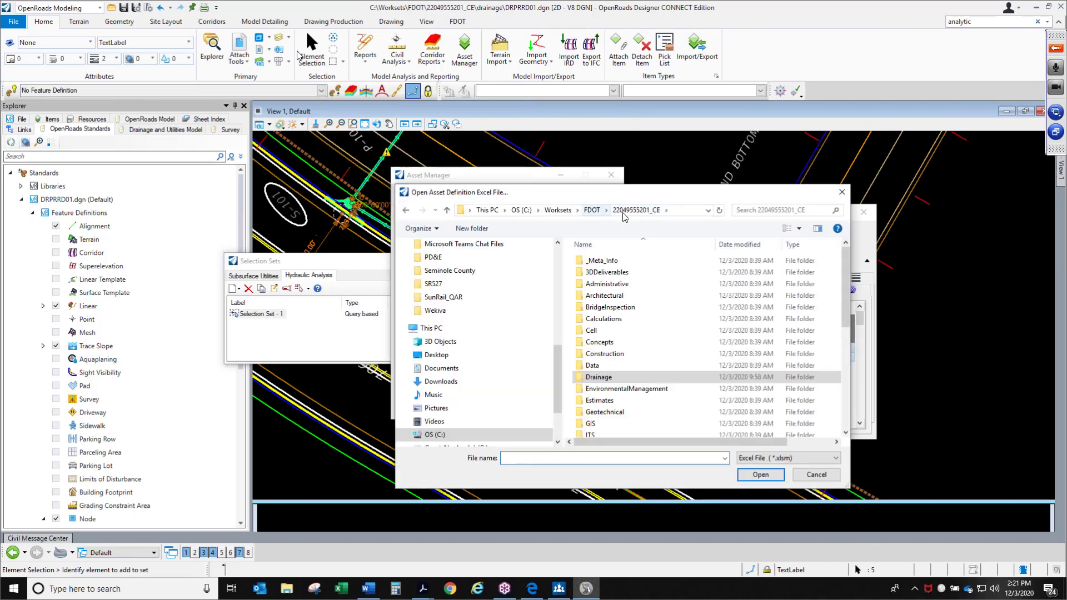
scroll(662, 372, down, 3)
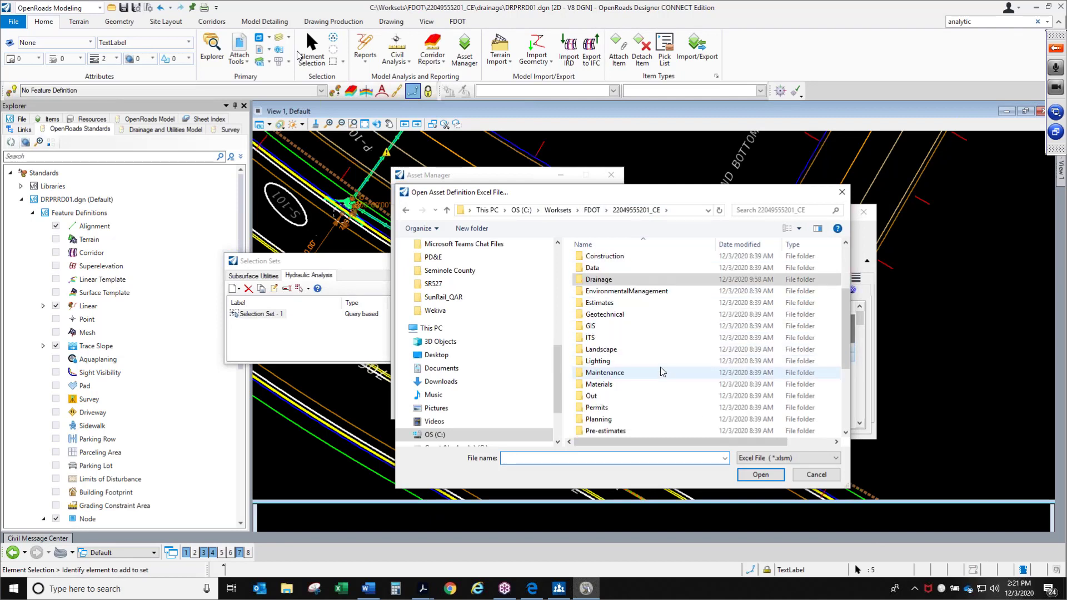
scroll(645, 410, down, 4)
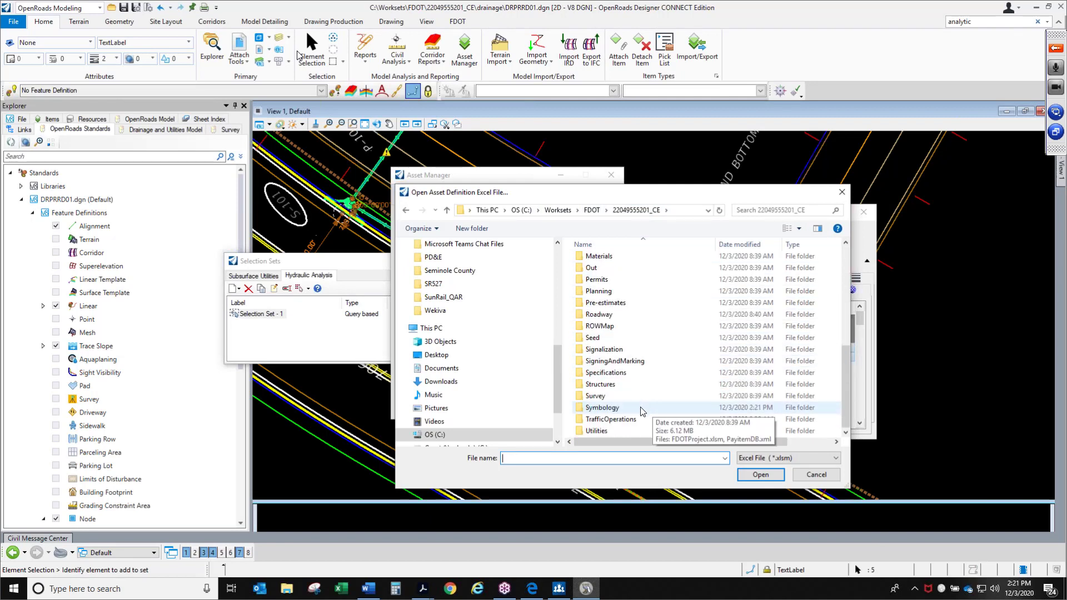
double_click(603, 408)
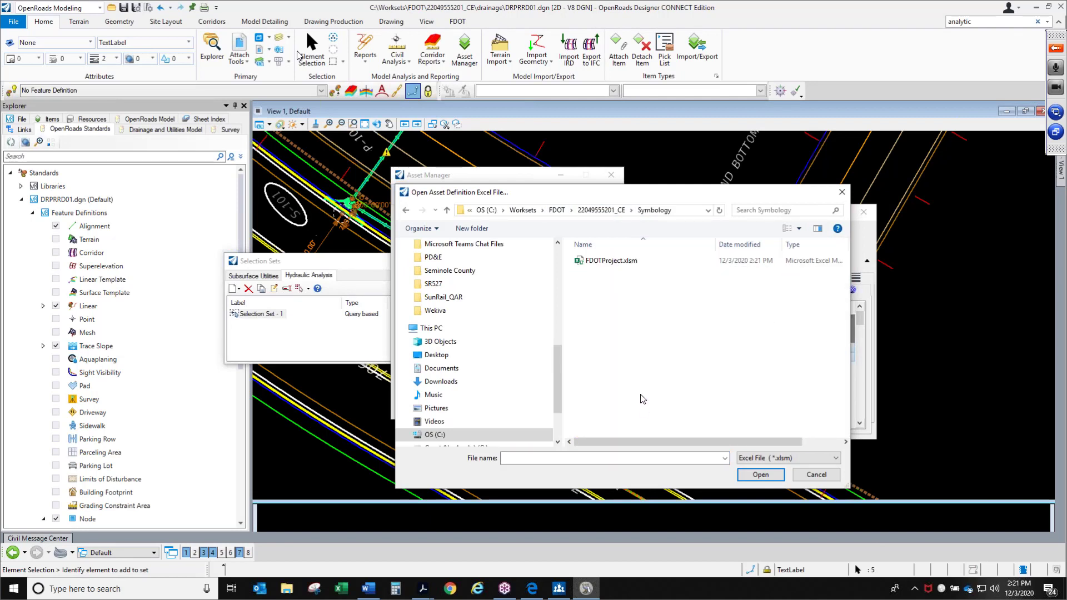
click(621, 263)
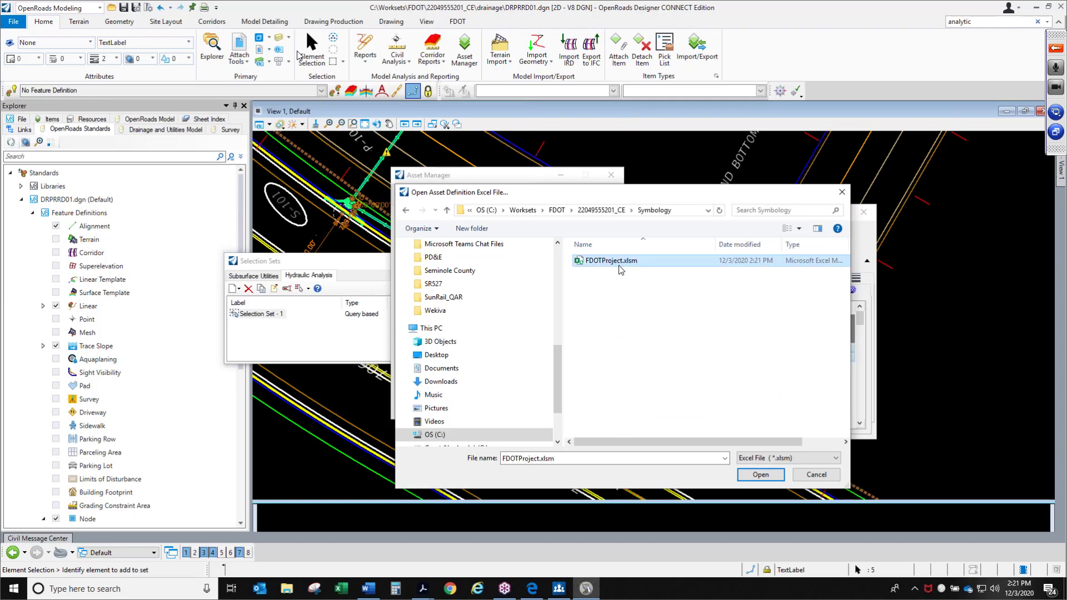
click(760, 475)
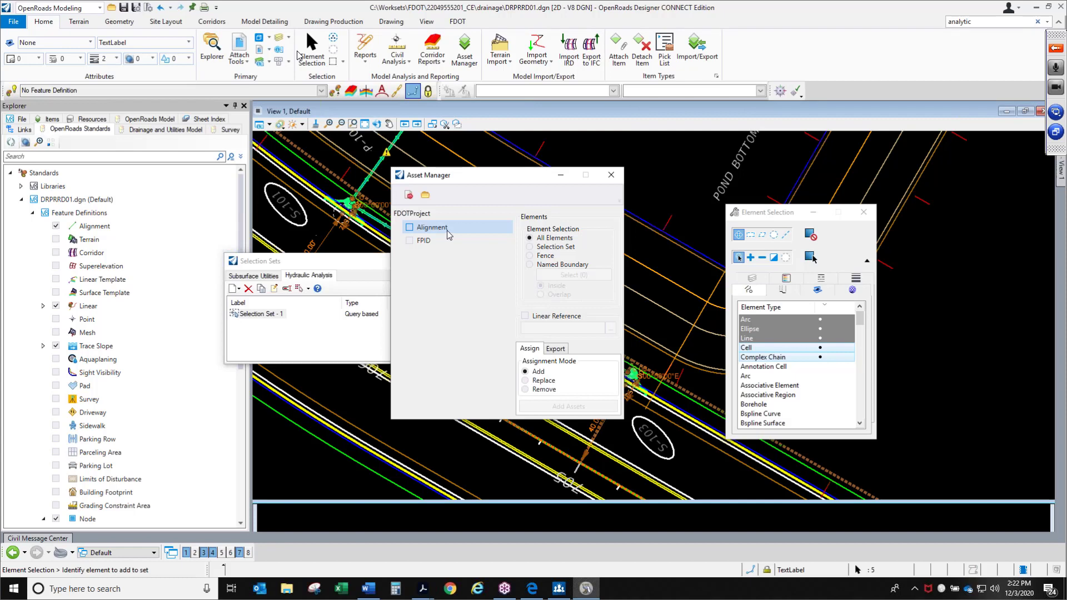
Add the Alignment asset to the elements of the selection set in Asset Manager
click(445, 233)
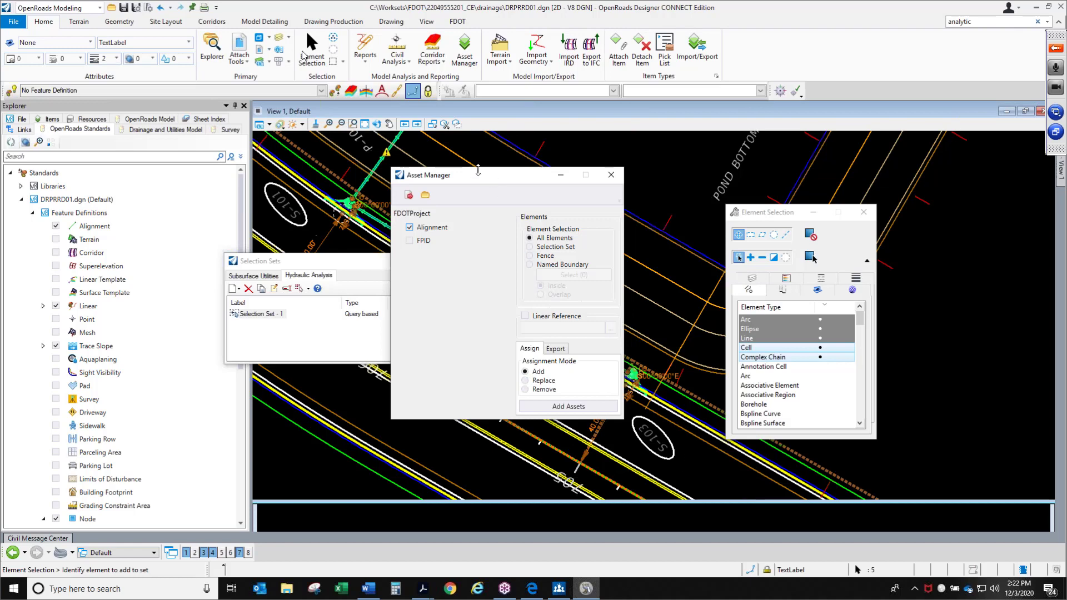
drag(651, 174, 438, 172)
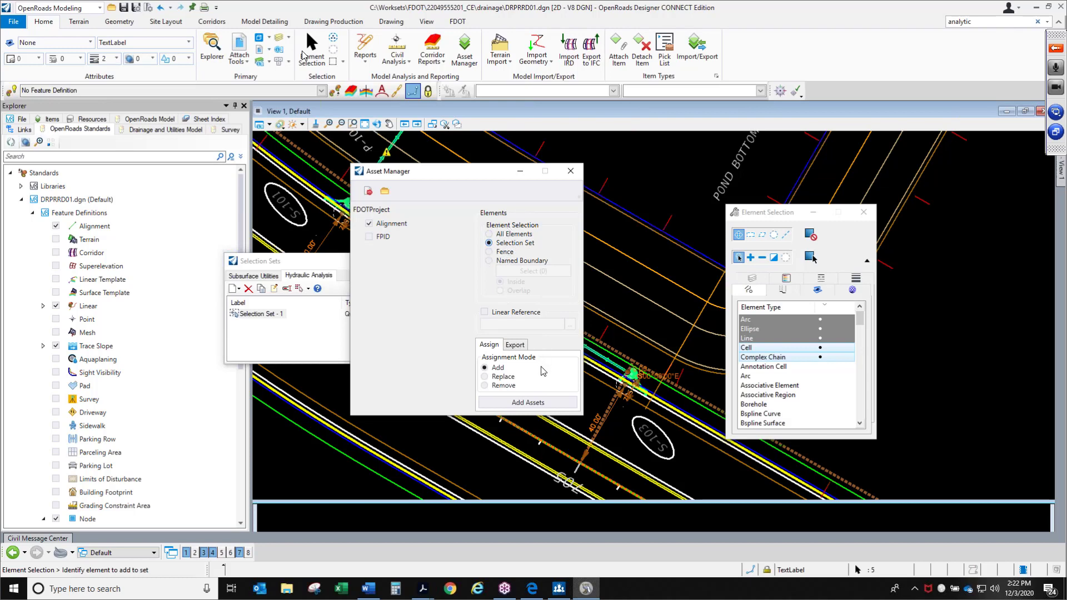
click(538, 404)
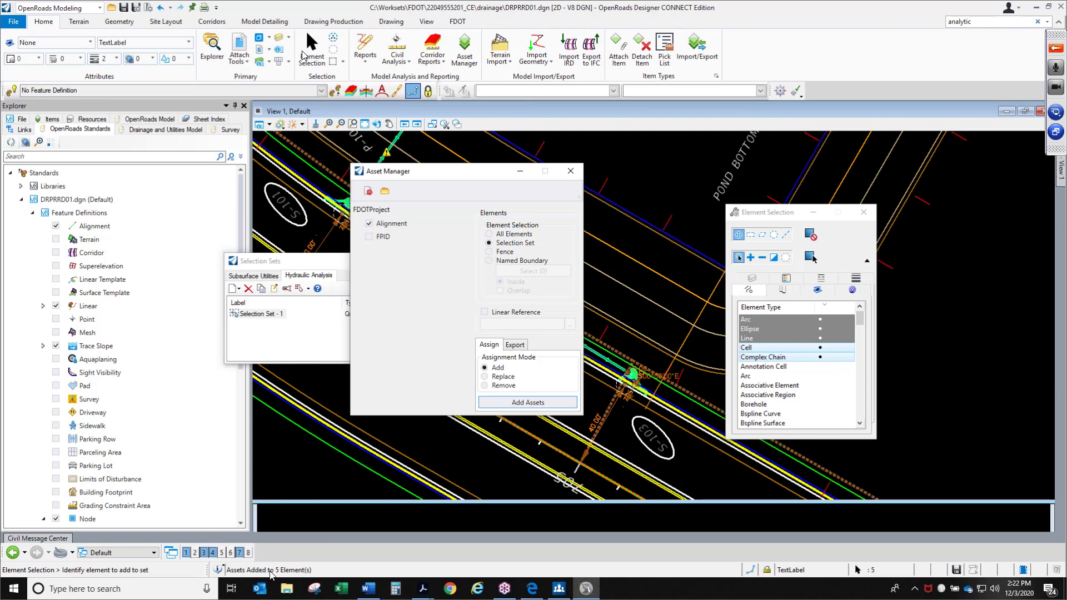
Close Asset Manager and the Selection Sets dialog, clearing the element selection
click(570, 171)
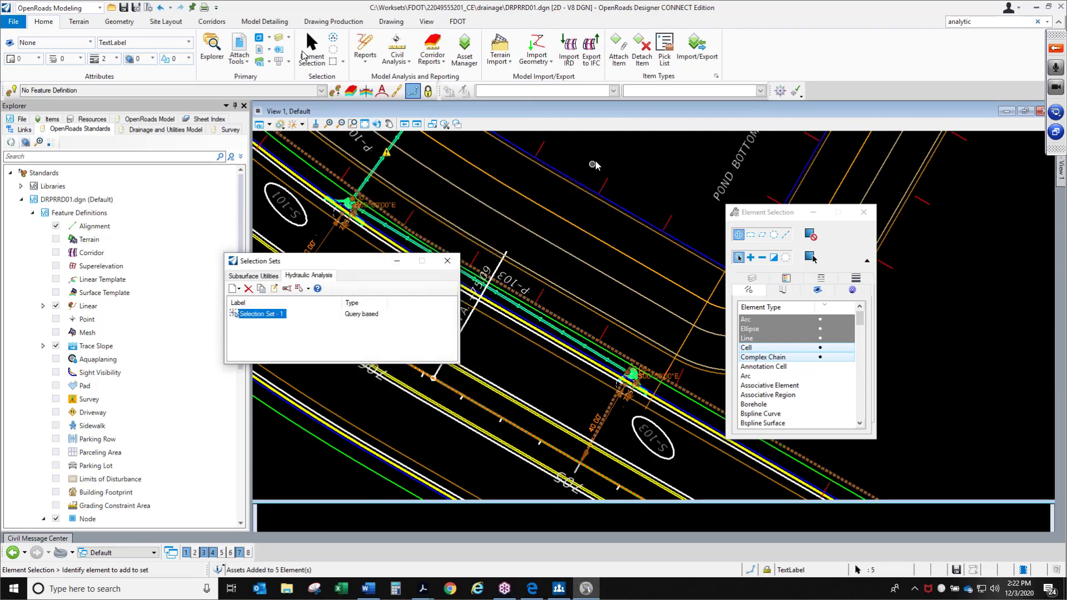
click(446, 261)
click(532, 364)
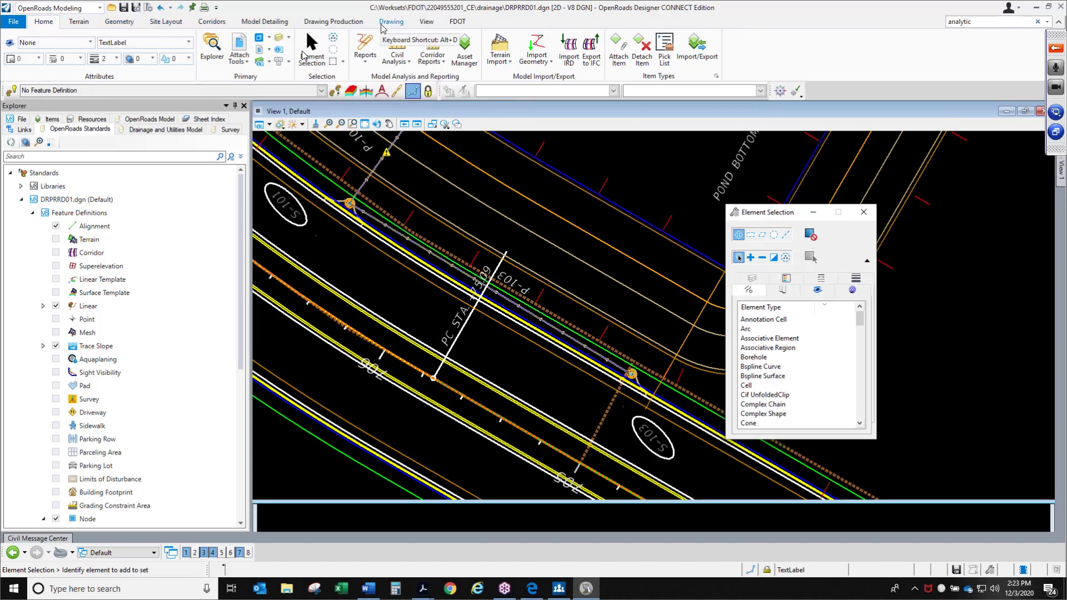
Switch the workflow to Drainage and Utilities
click(61, 8)
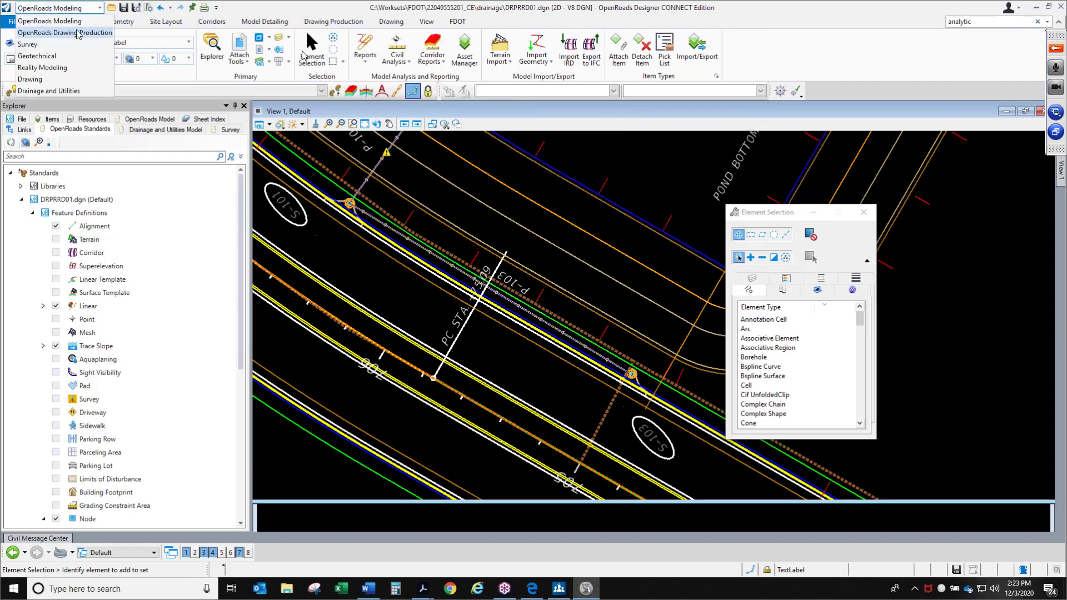
click(84, 83)
click(61, 7)
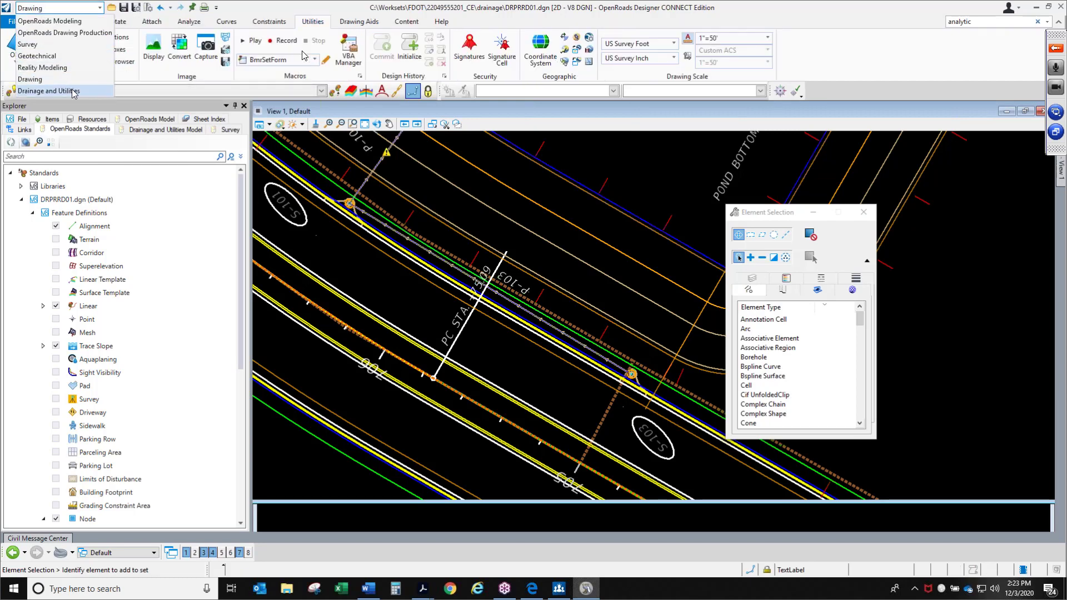
click(71, 90)
Open Selection Sets and select the elements of Selection Set - 1
click(232, 26)
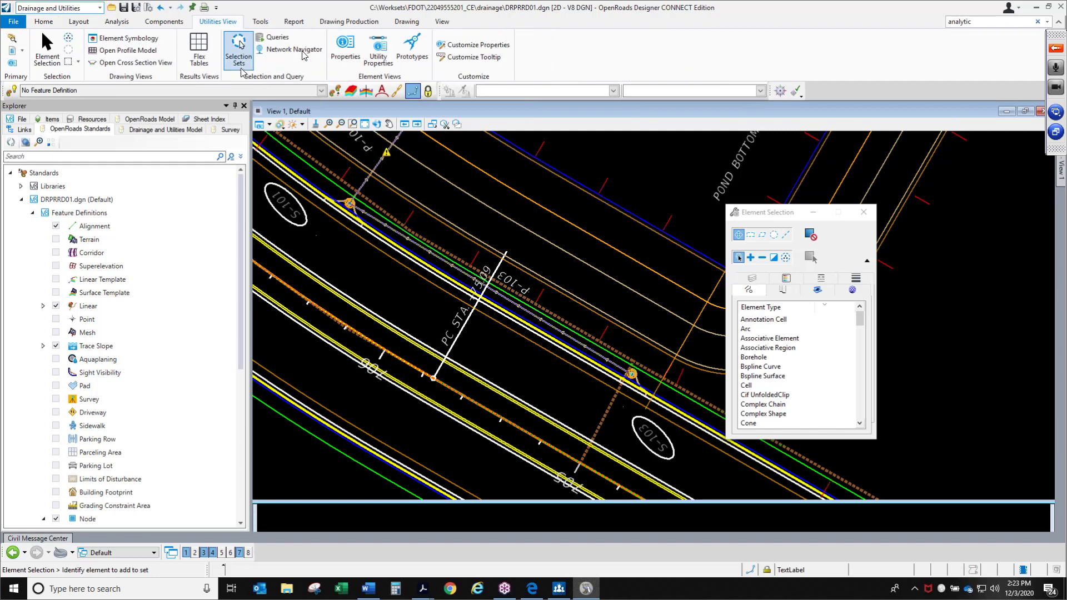
click(239, 53)
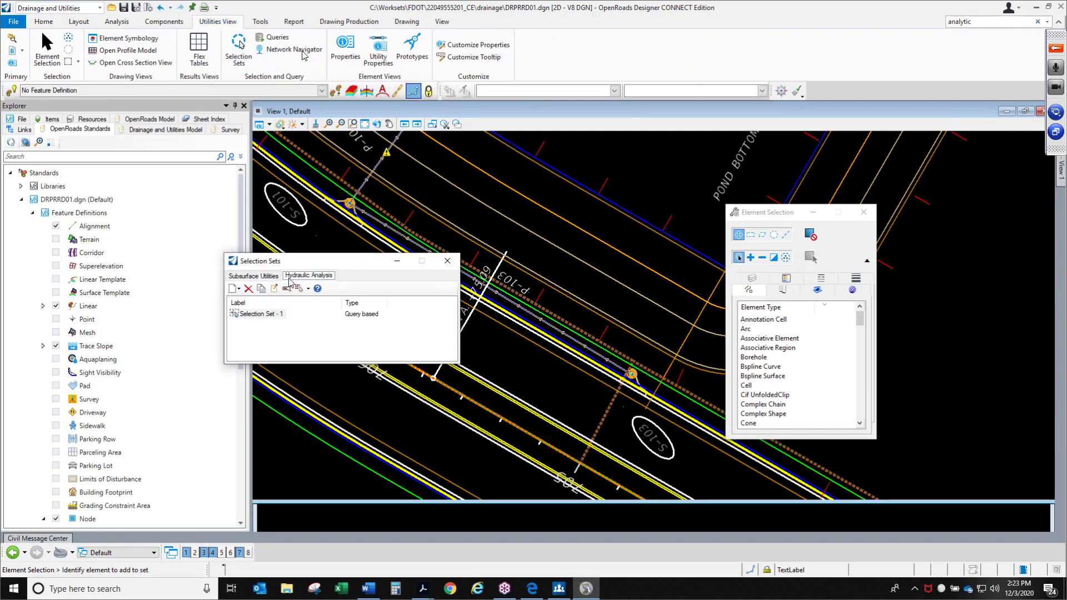
right_click(257, 315)
click(273, 320)
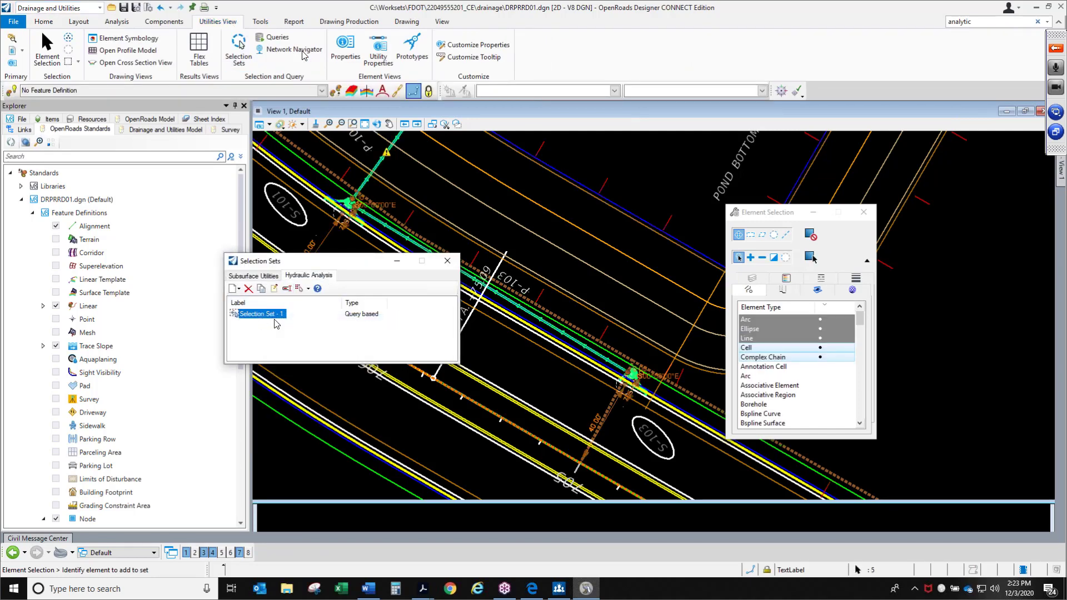
Set the Alignment property of the selected elements to CL_SR61, then close Properties and Selection Sets
click(342, 53)
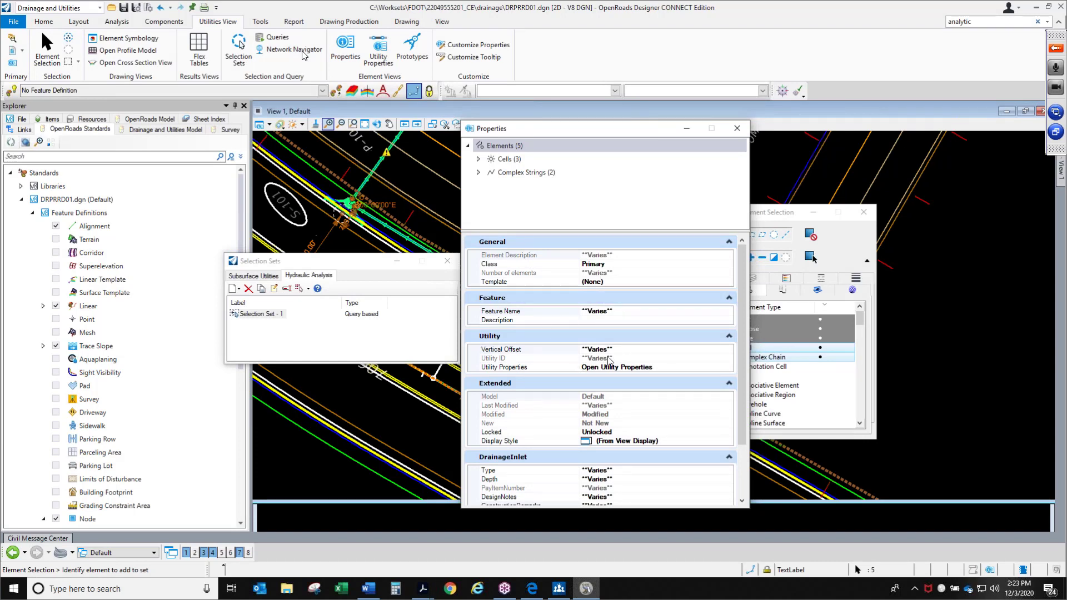
scroll(743, 439, down, 3)
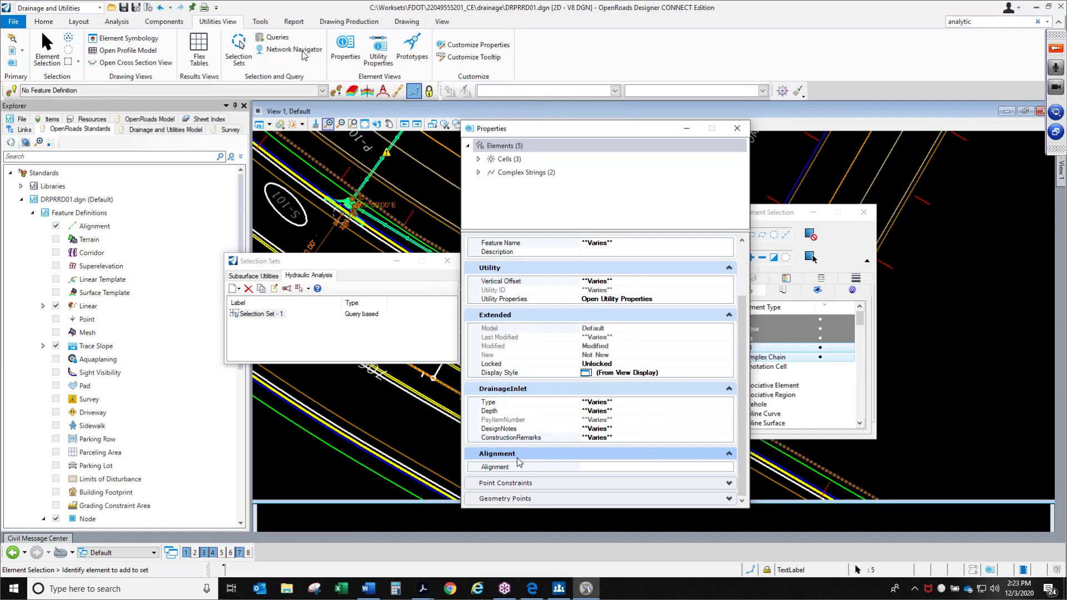
click(605, 470)
click(728, 468)
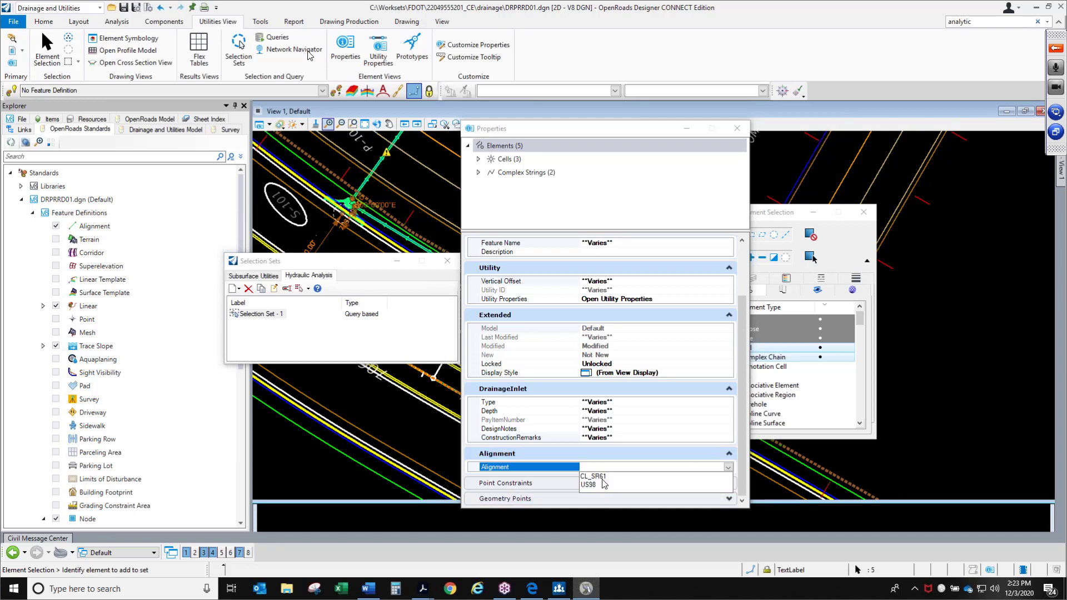
click(603, 476)
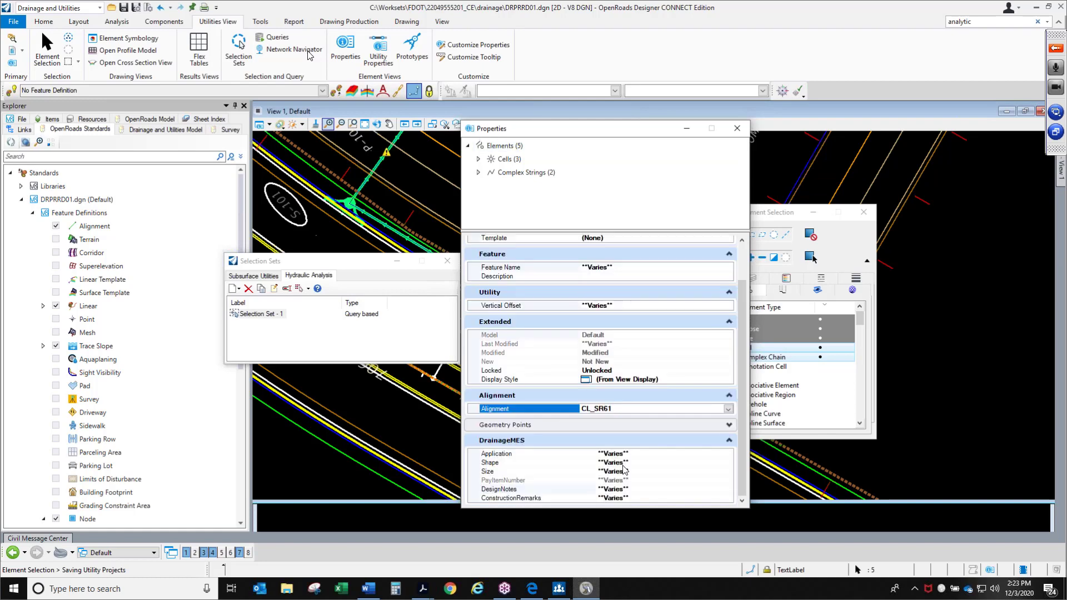
click(744, 134)
click(447, 261)
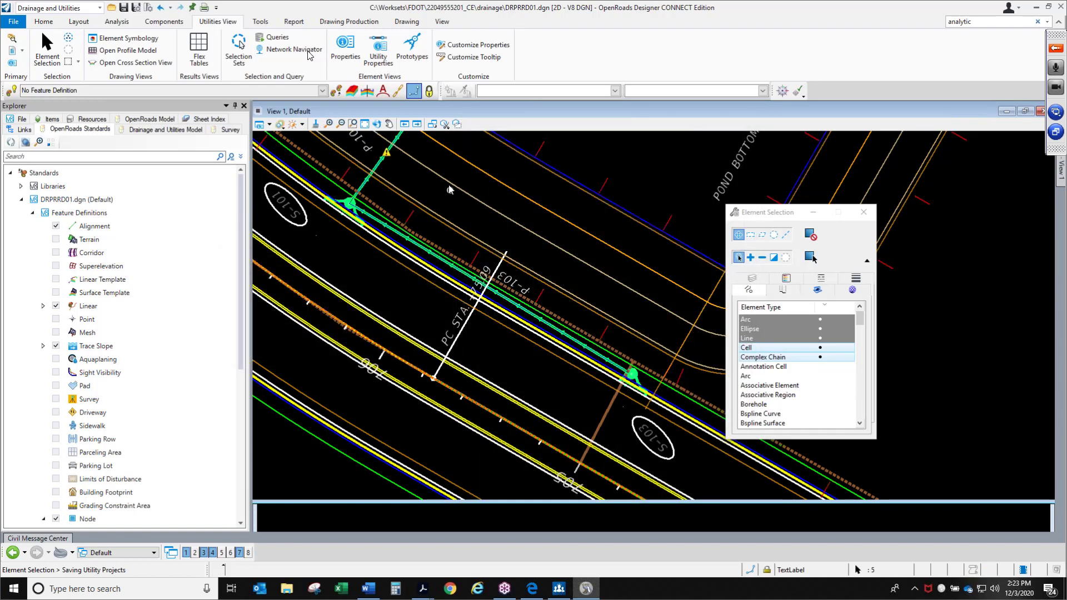
Inspect the properties of pipe P-101, including its alignment and drainage pipe attributes
click(436, 188)
click(380, 163)
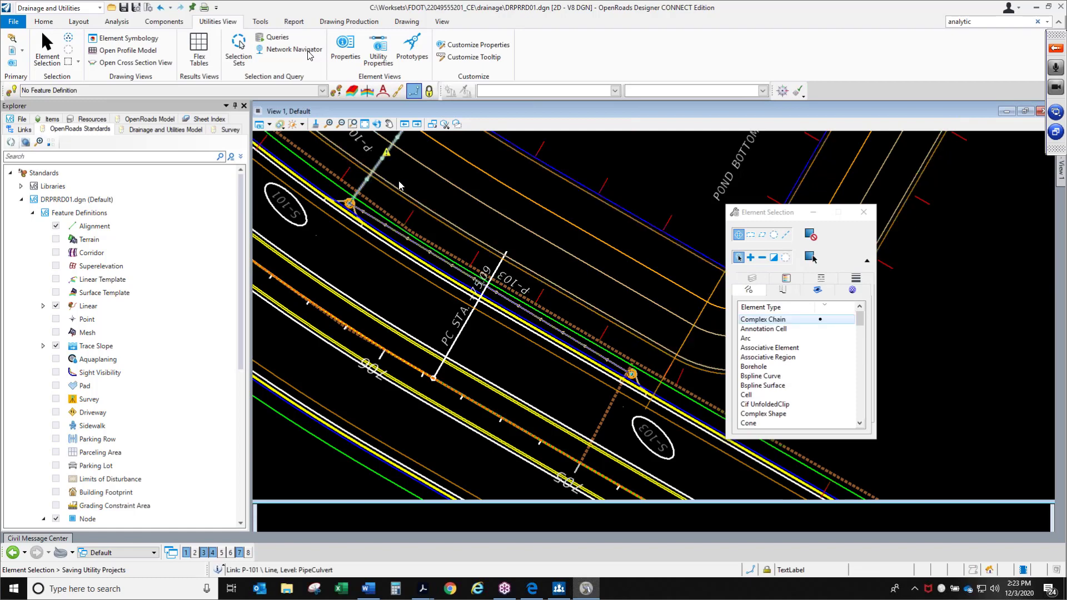
click(345, 49)
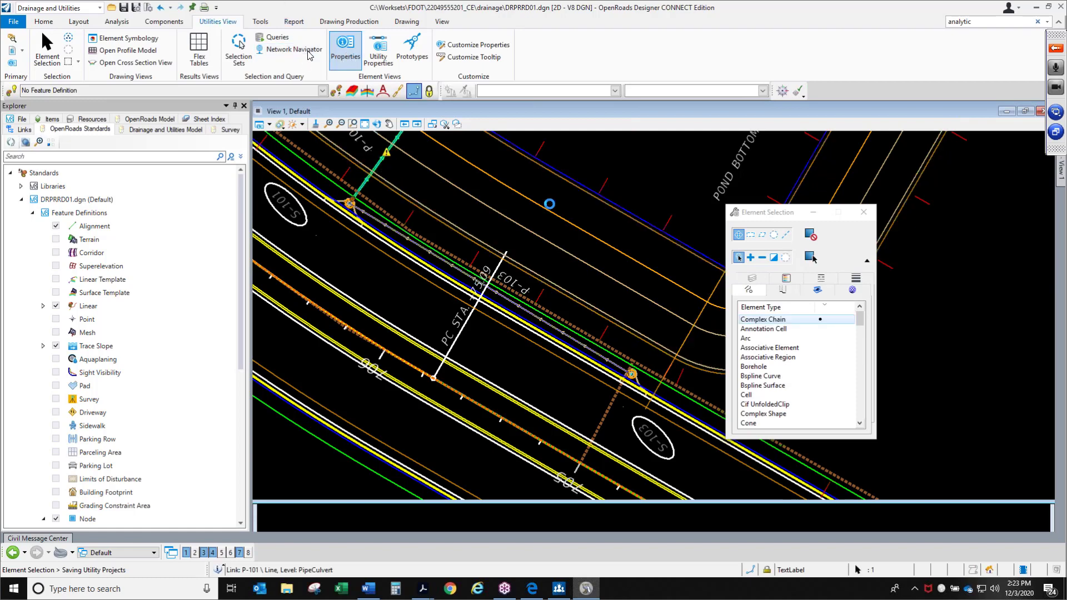
scroll(611, 478, down, 5)
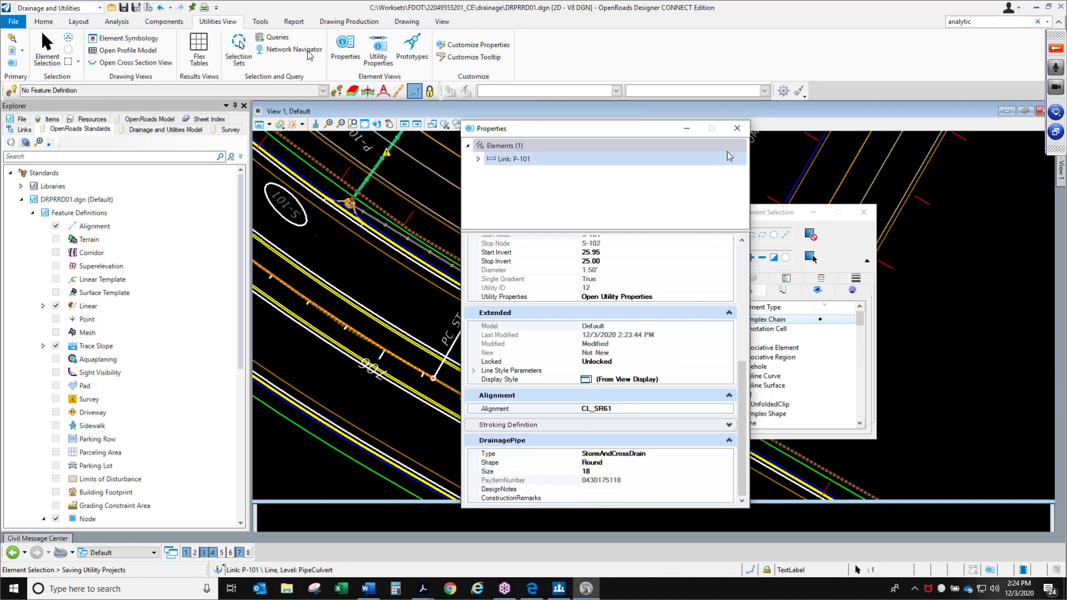
click(736, 129)
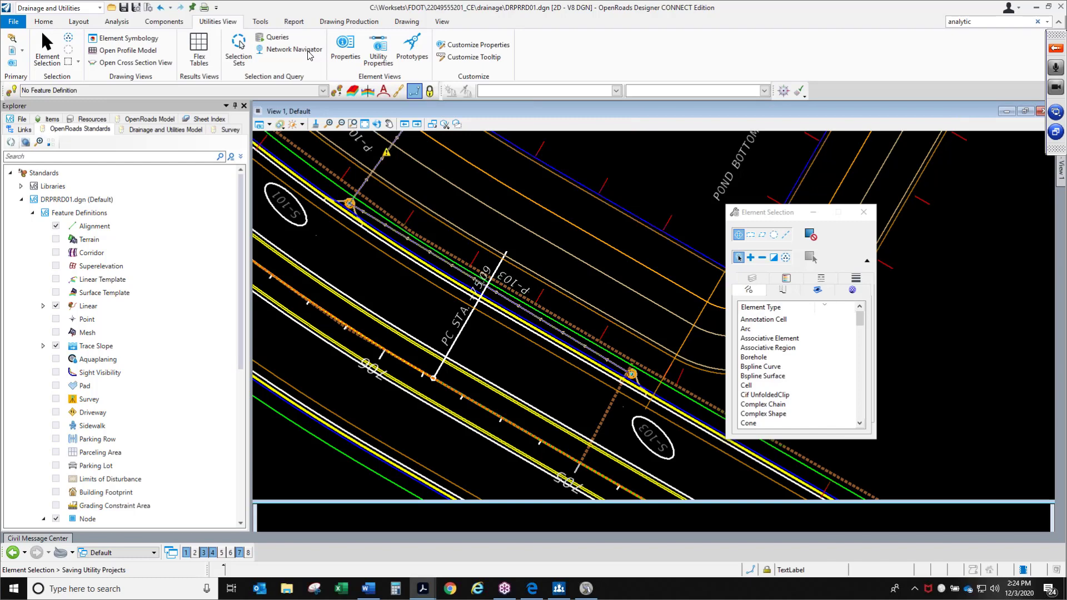
Close Element Selection and switch the workflow to OpenRoads Modeling
click(474, 214)
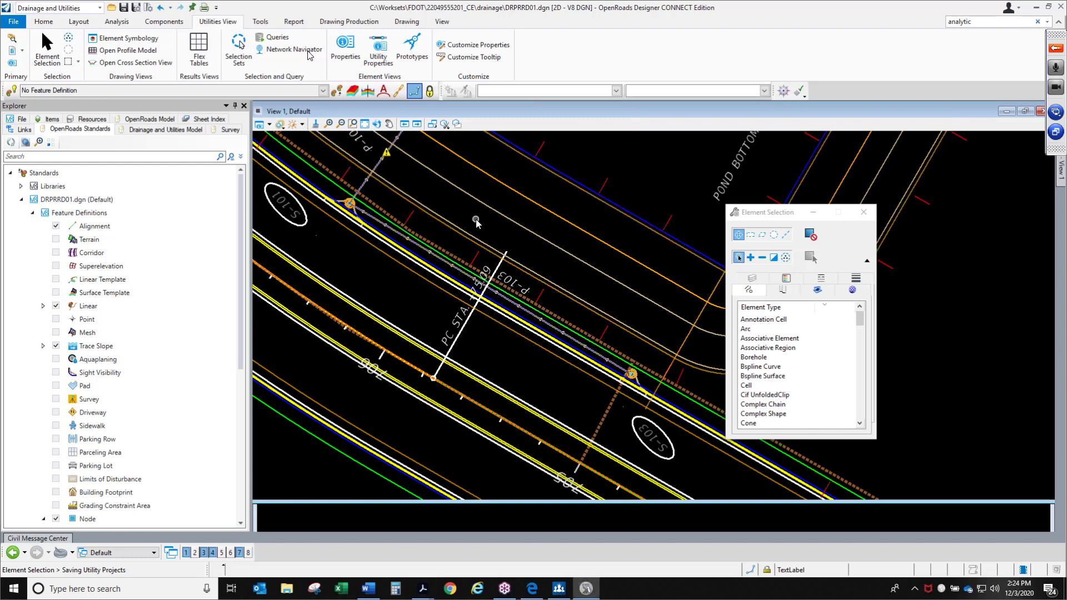
click(813, 213)
click(99, 7)
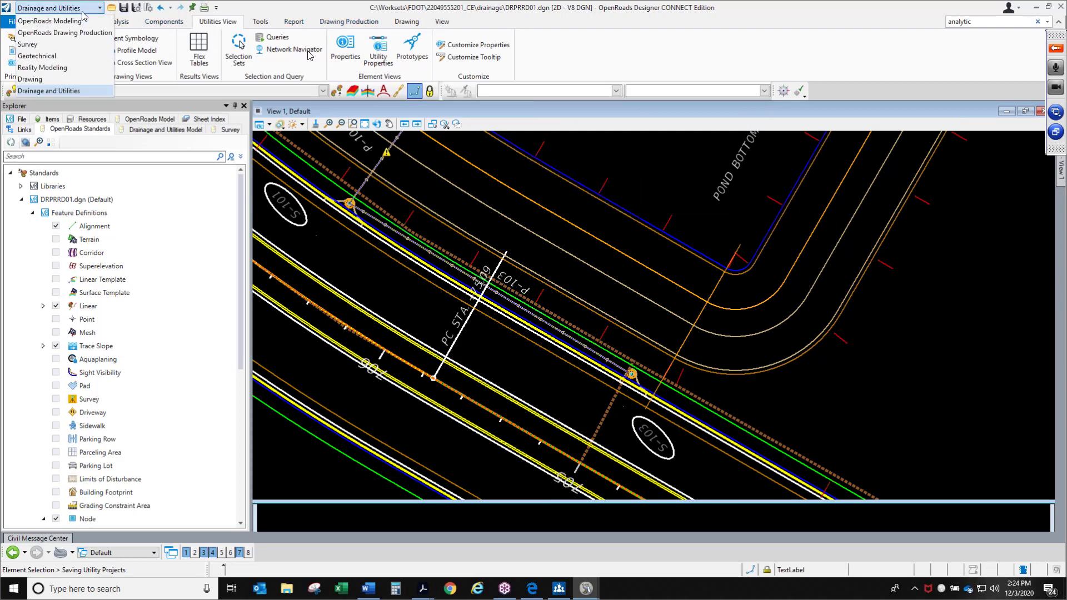
click(71, 25)
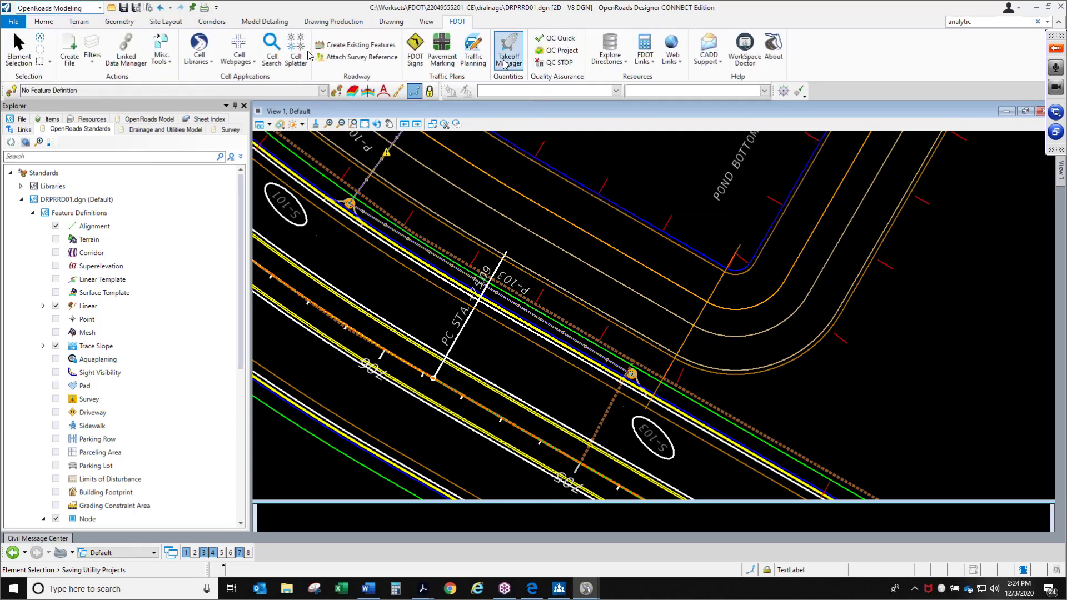
Open Takeoff Manager and compute the Summary of Drainage report with upper-case output and output files opened
click(507, 65)
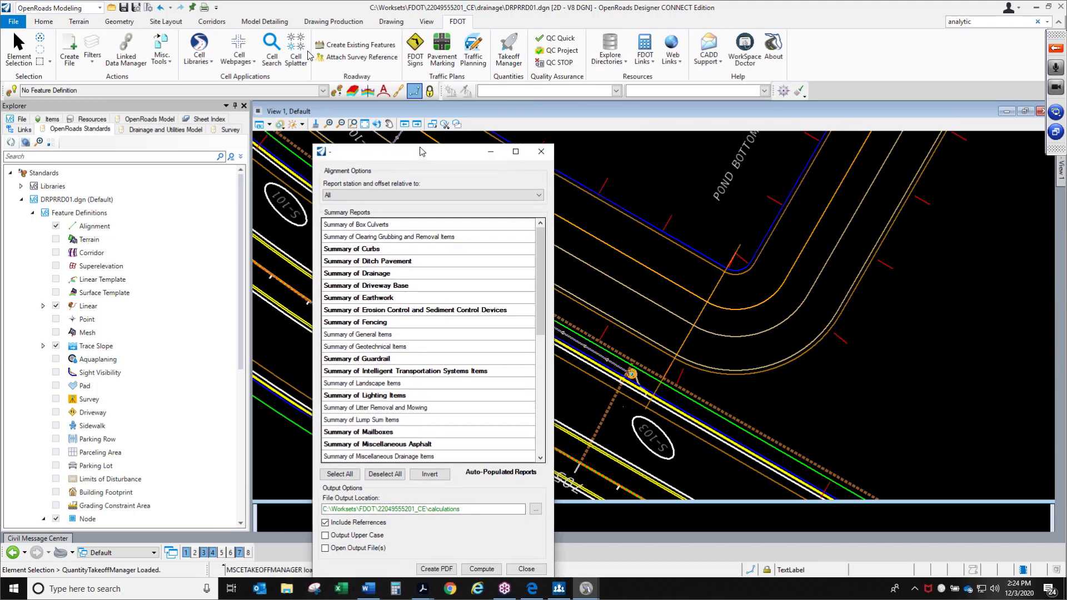
click(445, 131)
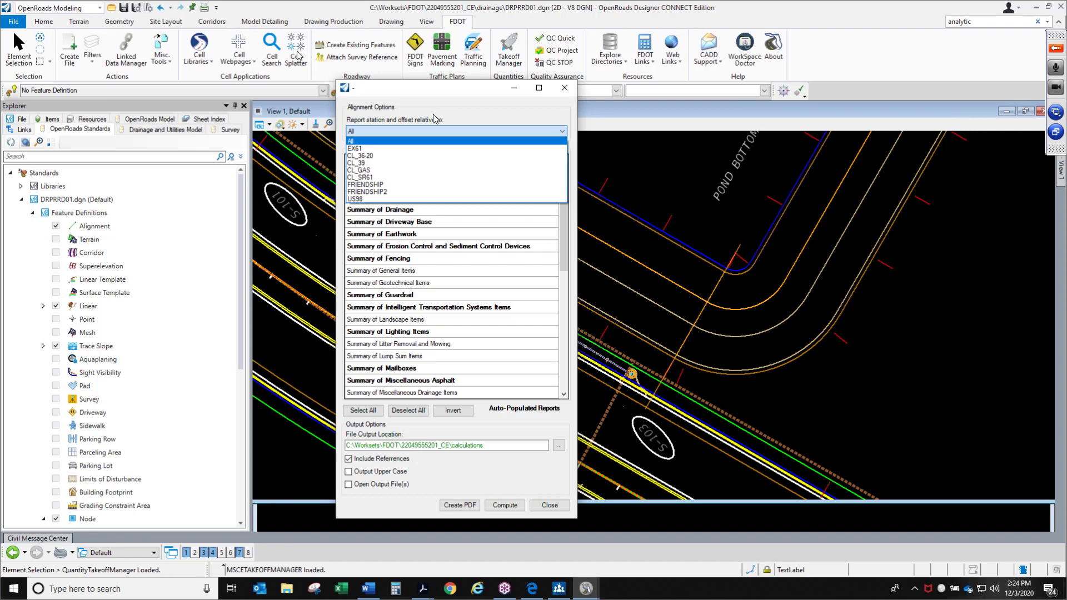
click(434, 119)
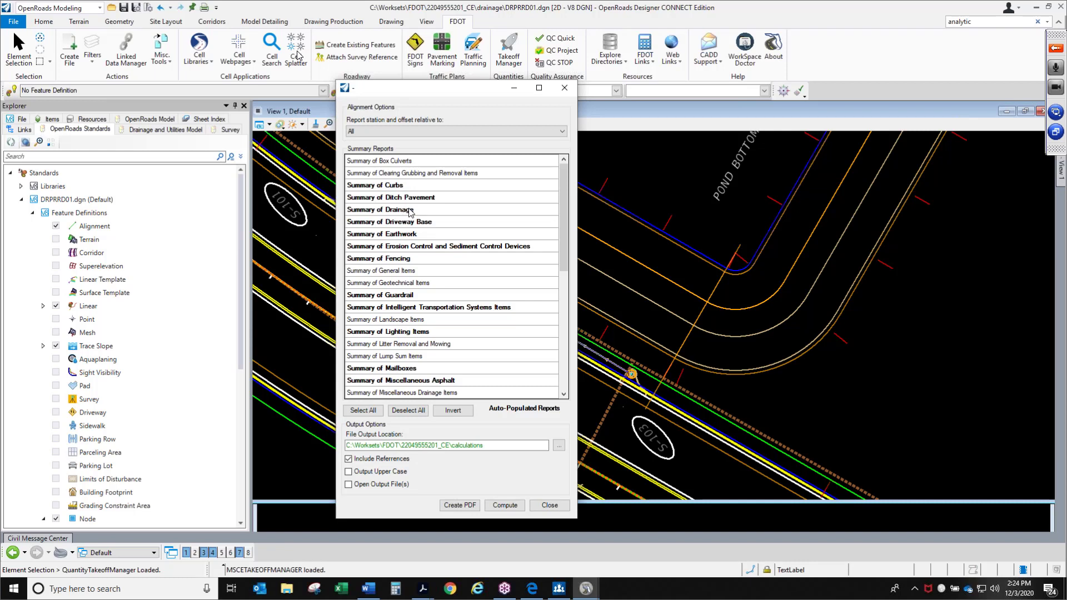
click(410, 210)
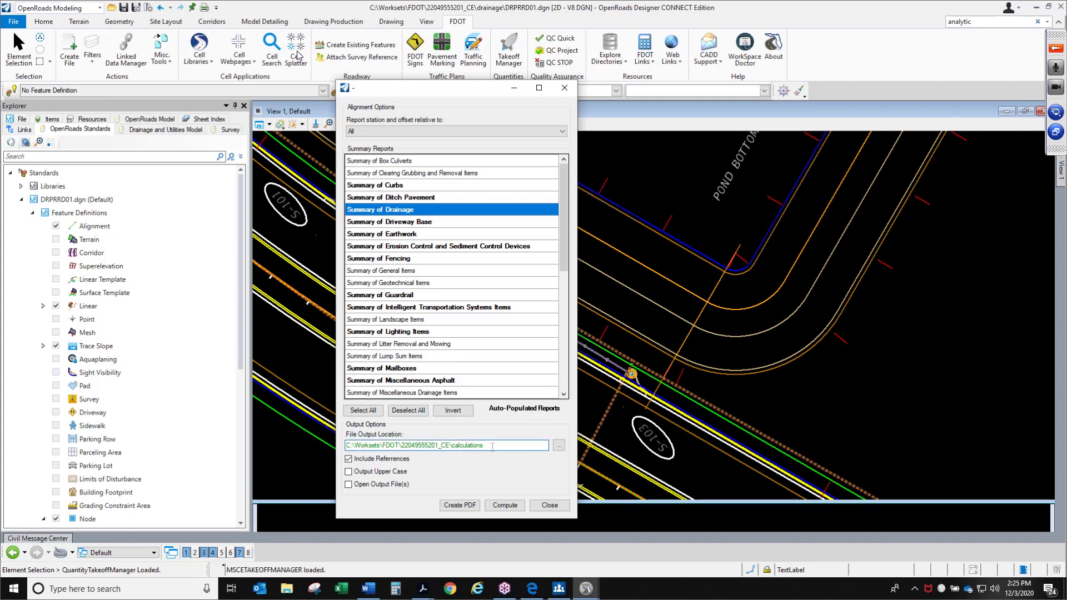
drag(465, 446, 452, 446)
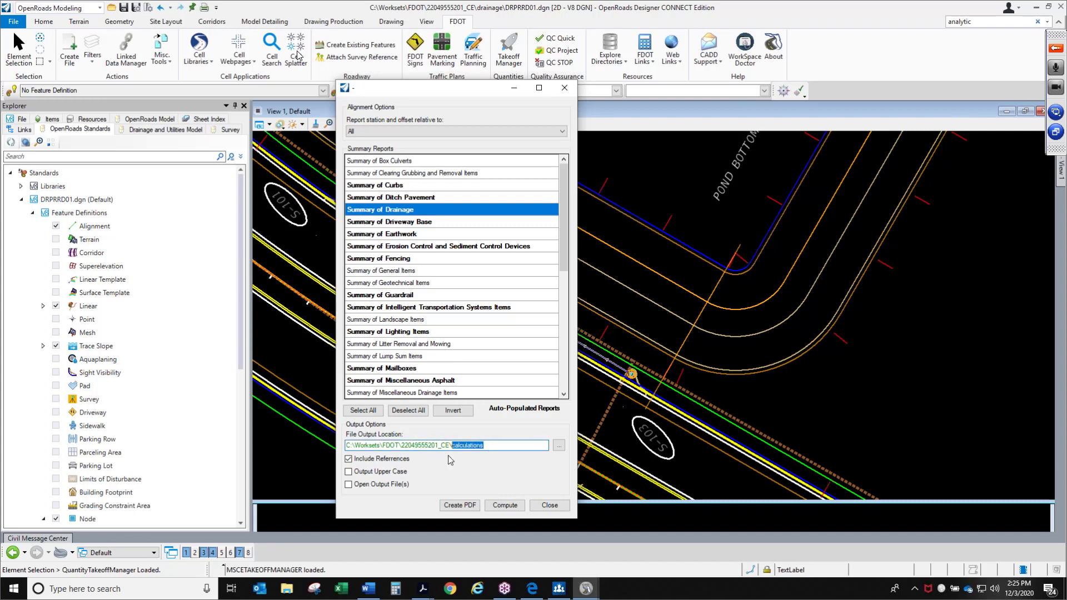
click(394, 473)
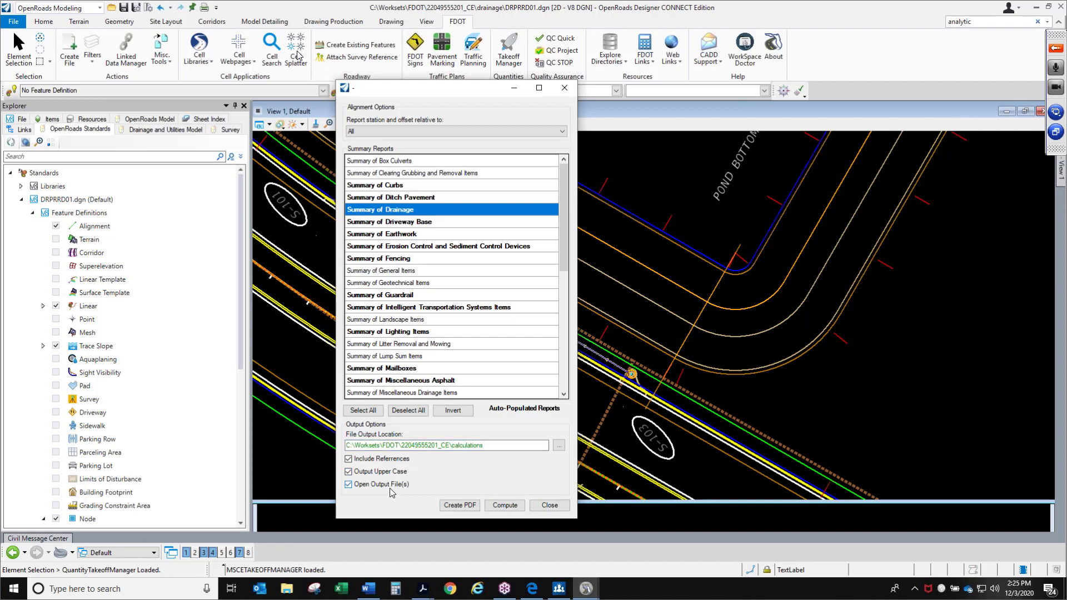
click(505, 506)
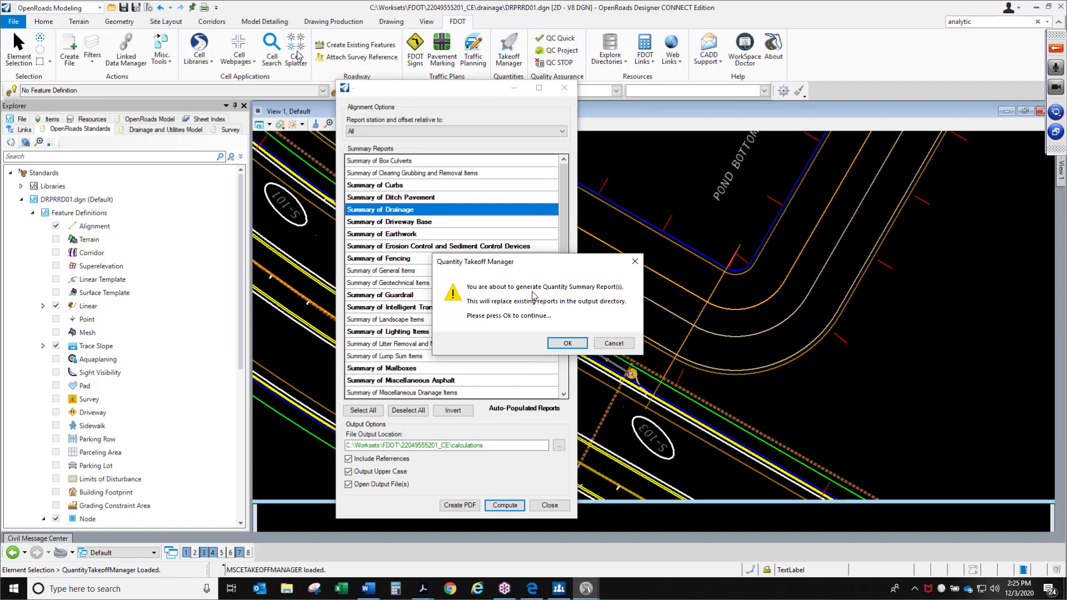
click(567, 343)
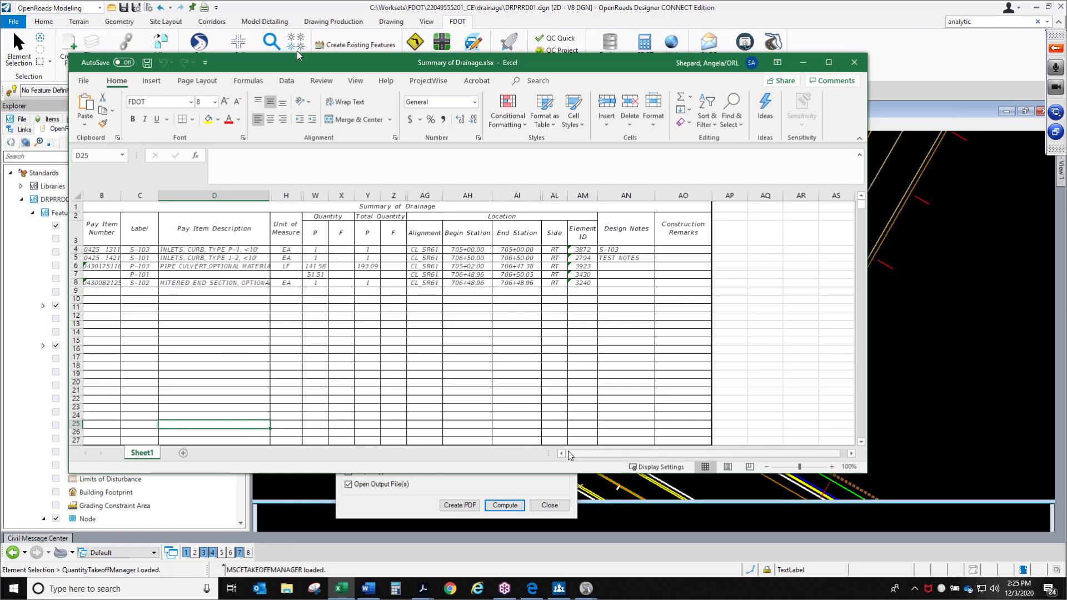
Enlarge the Summary of Drainage spreadsheet and widen the Pay Item Number column
click(832, 467)
click(832, 468)
click(832, 468)
click(831, 468)
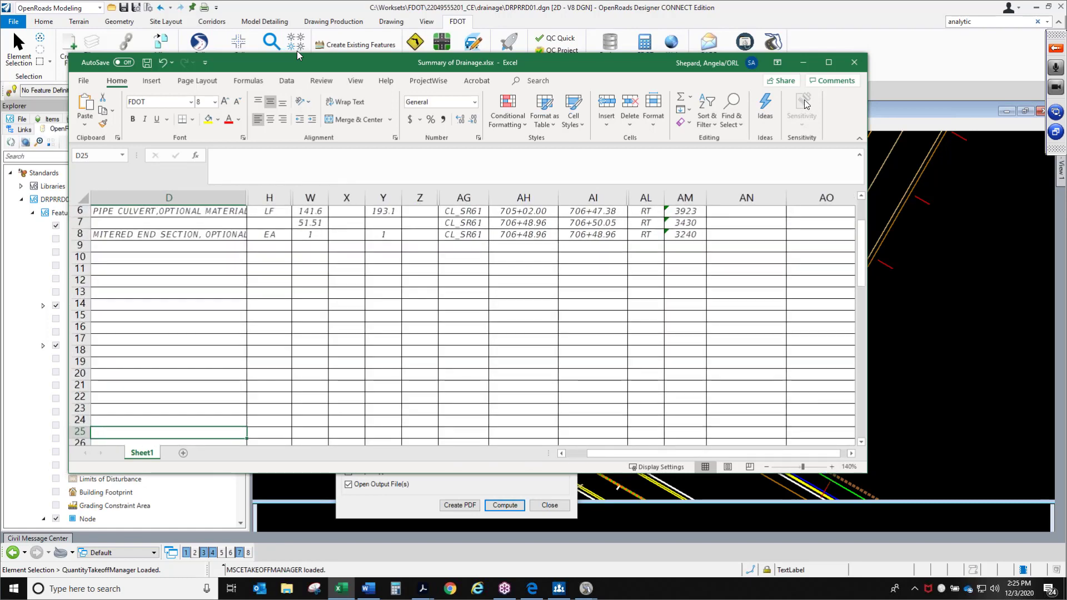
click(828, 62)
scroll(534, 298, up, 2)
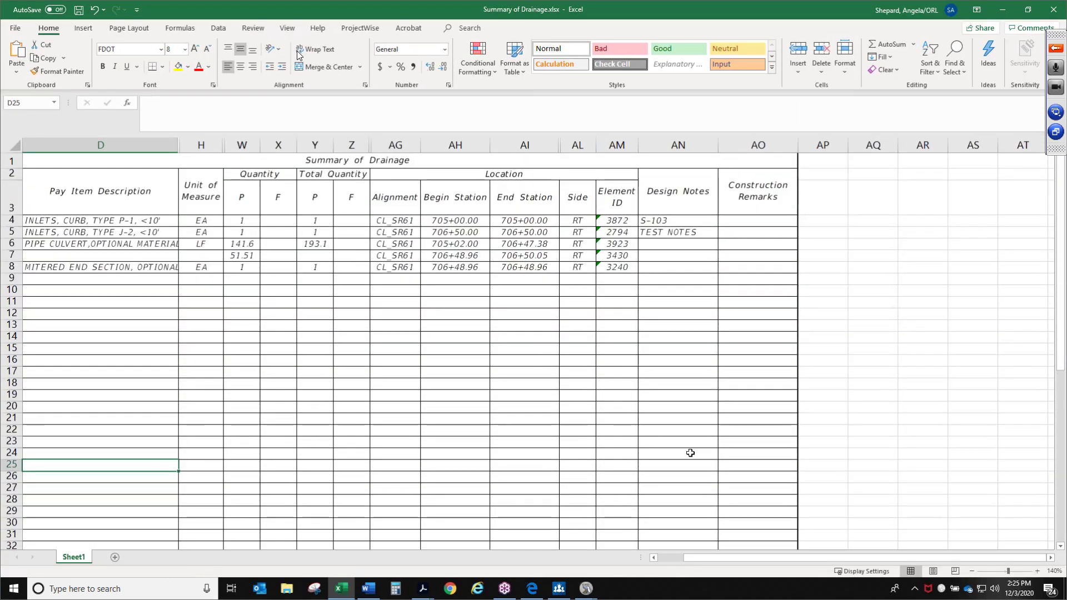
click(674, 560)
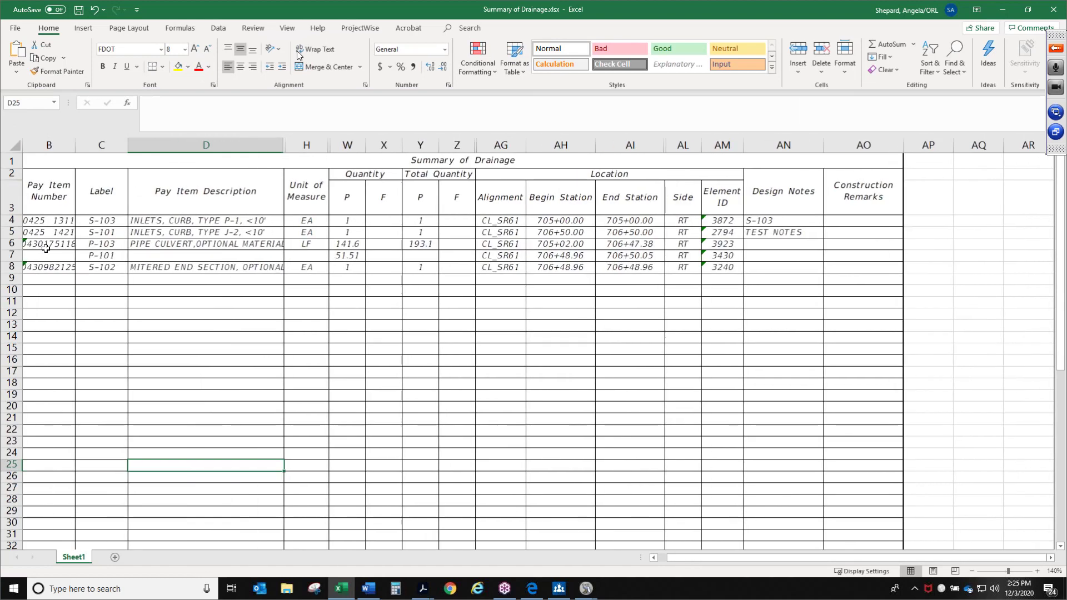
double_click(75, 149)
drag(118, 151, 115, 150)
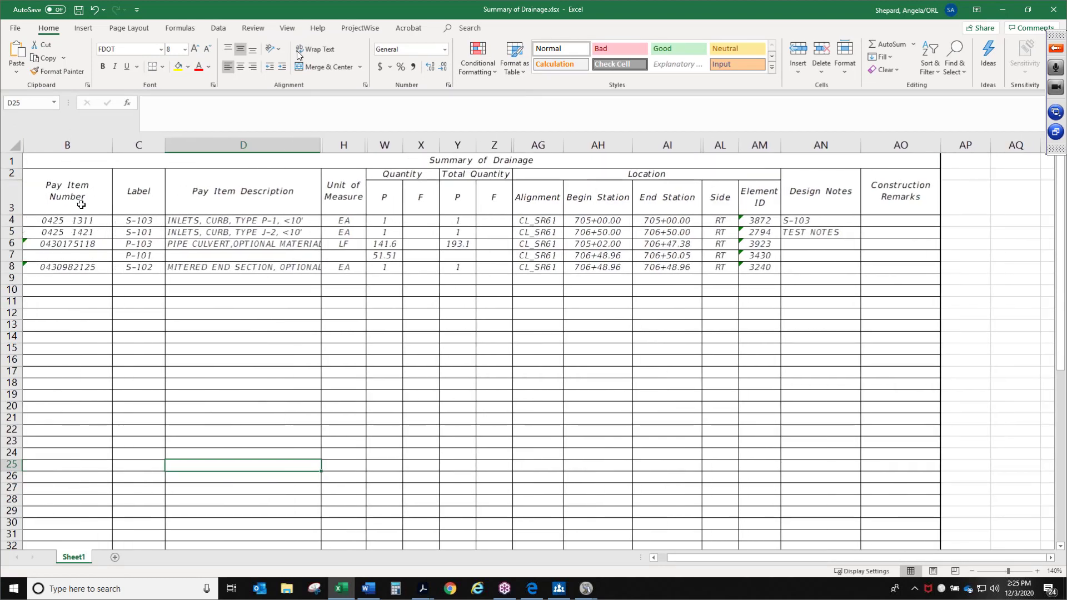
Review the report's pay item numbers, labels, descriptions, quantities, alignment, stations, element IDs and design notes
drag(82, 221, 81, 279)
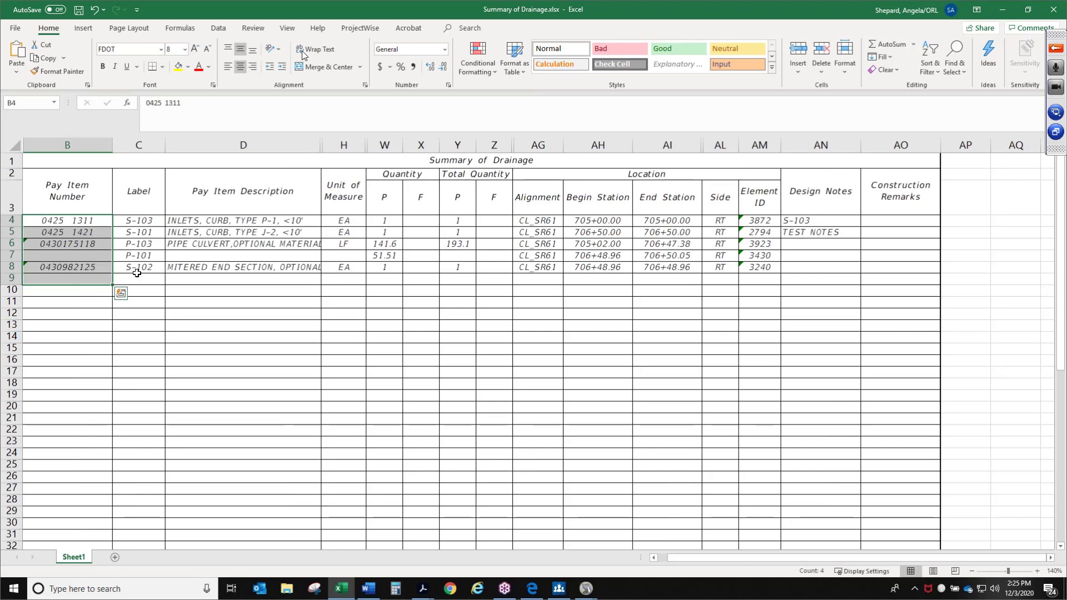
click(143, 232)
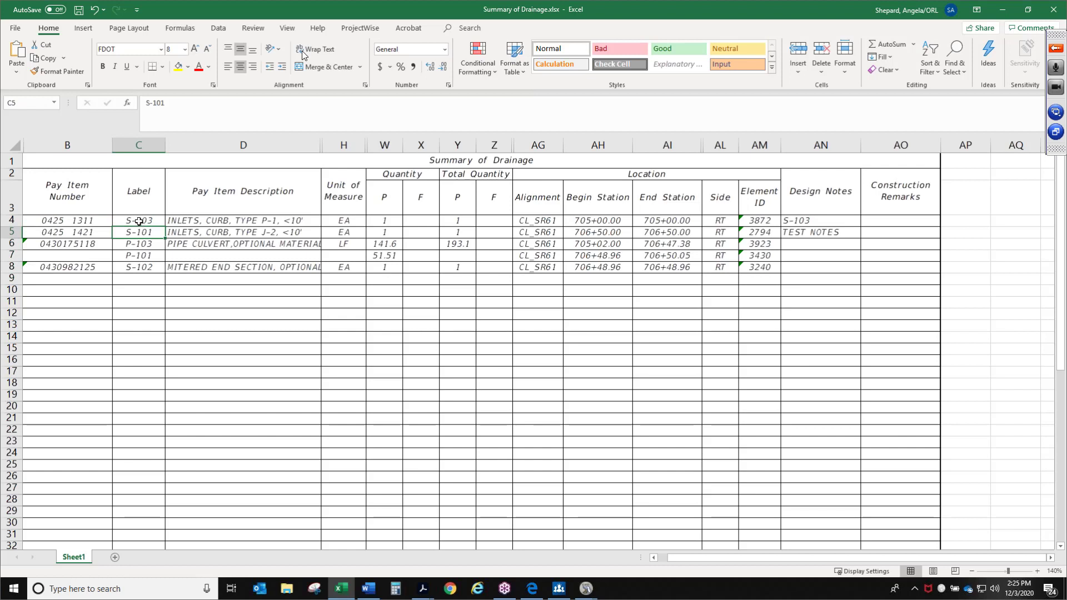
drag(138, 221, 144, 269)
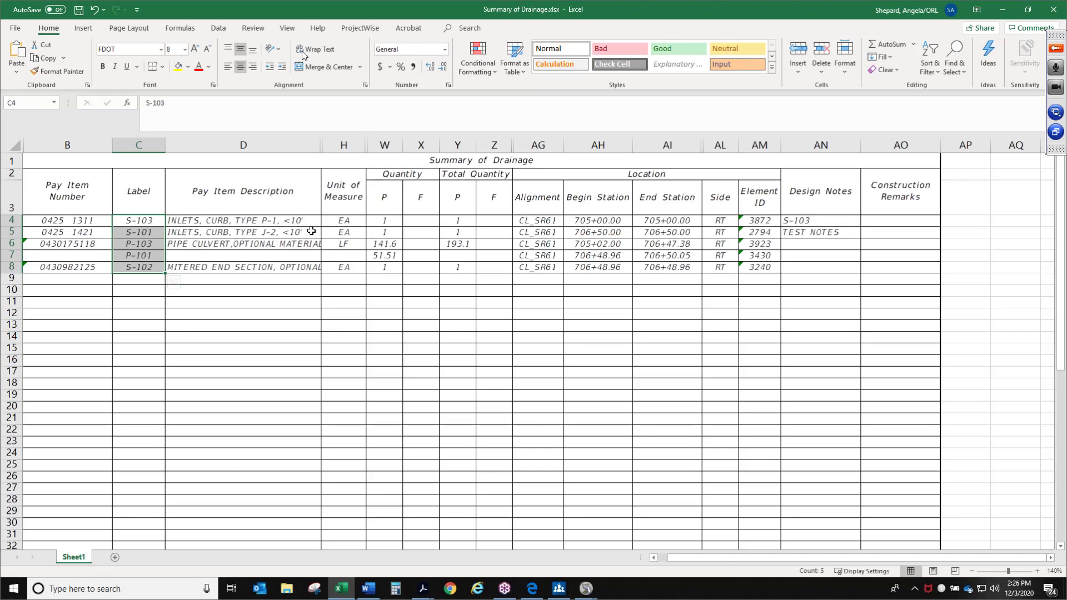
drag(309, 226, 309, 255)
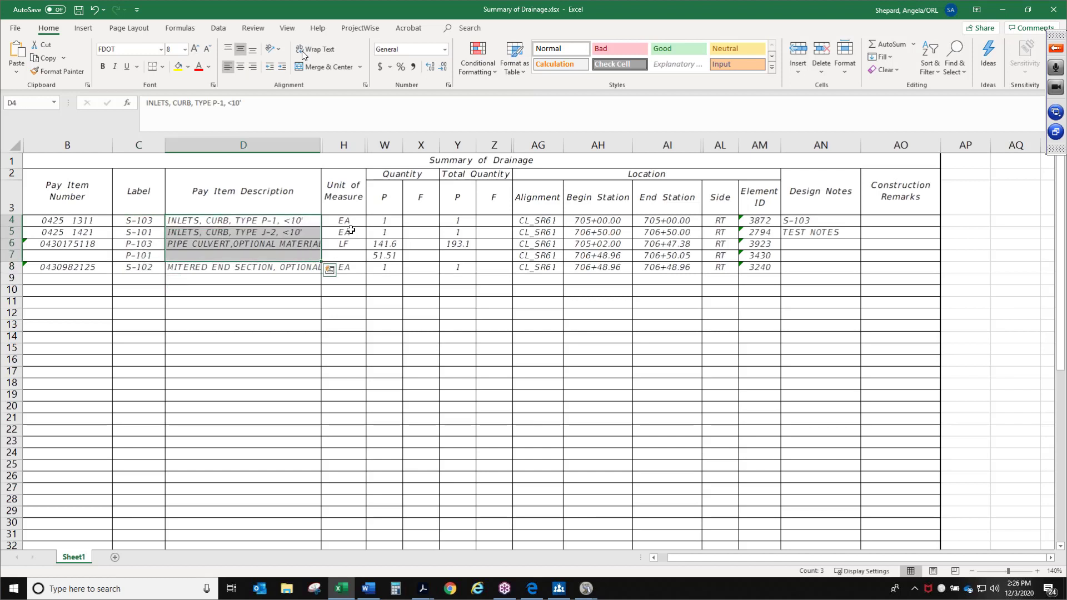
drag(349, 223, 360, 280)
drag(381, 219, 477, 266)
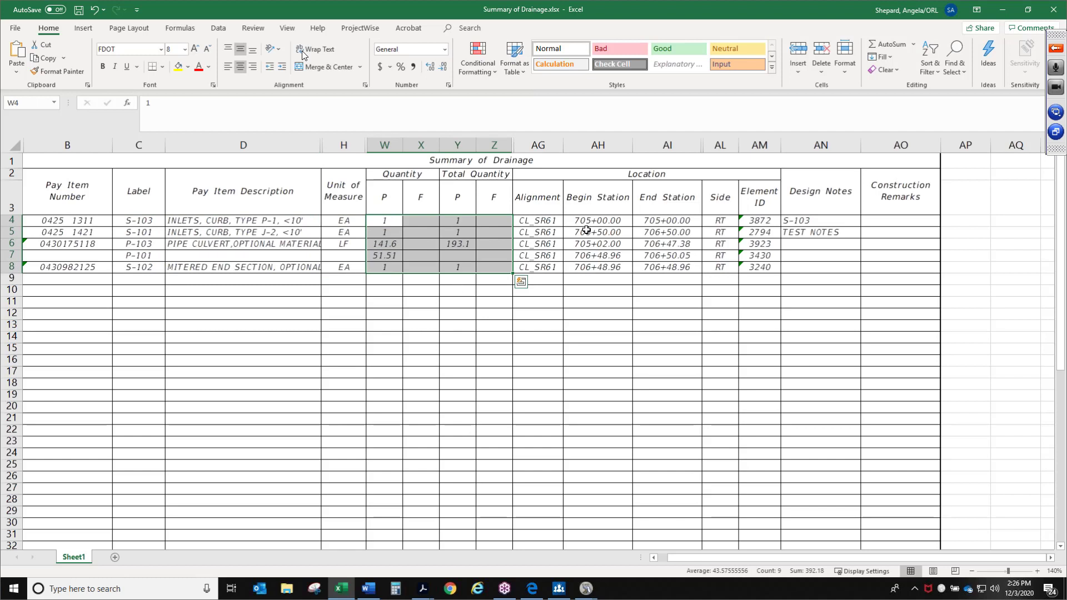
drag(537, 220, 665, 263)
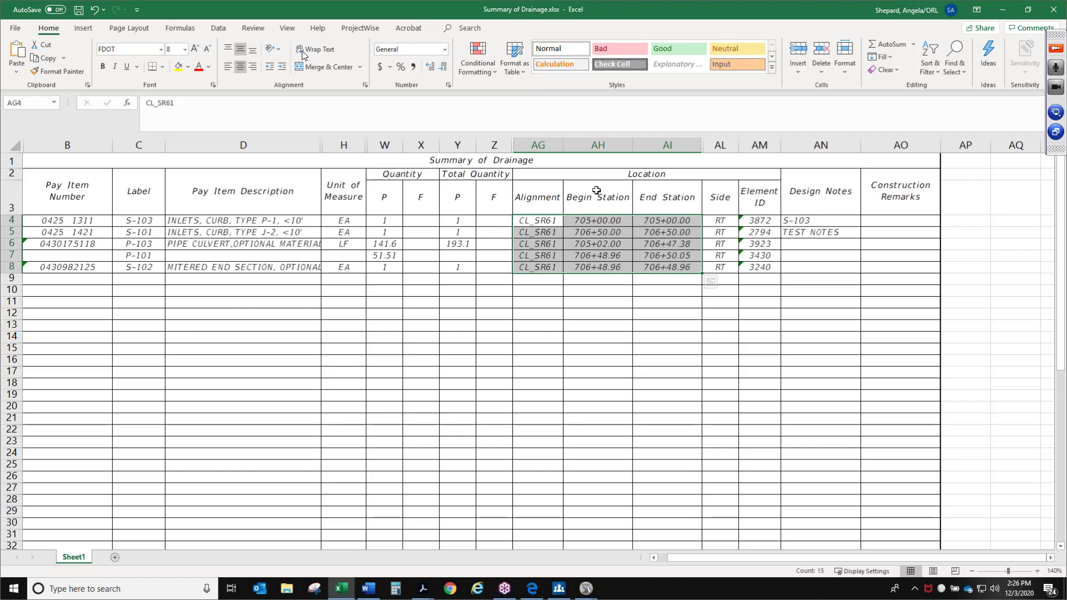
drag(599, 196, 686, 266)
drag(715, 213, 807, 276)
click(762, 198)
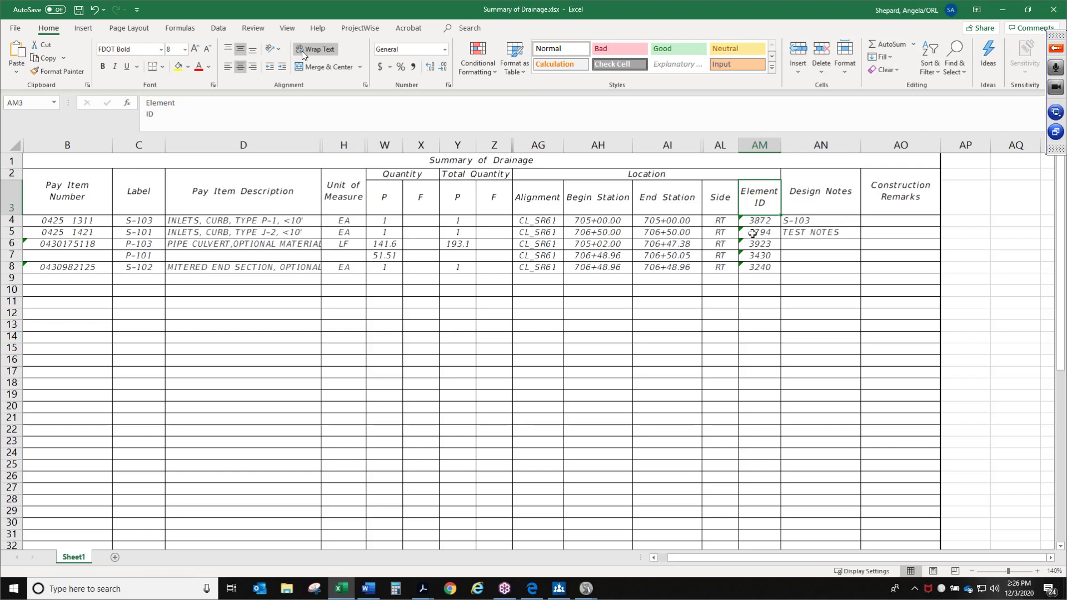
drag(758, 222, 768, 271)
click(767, 243)
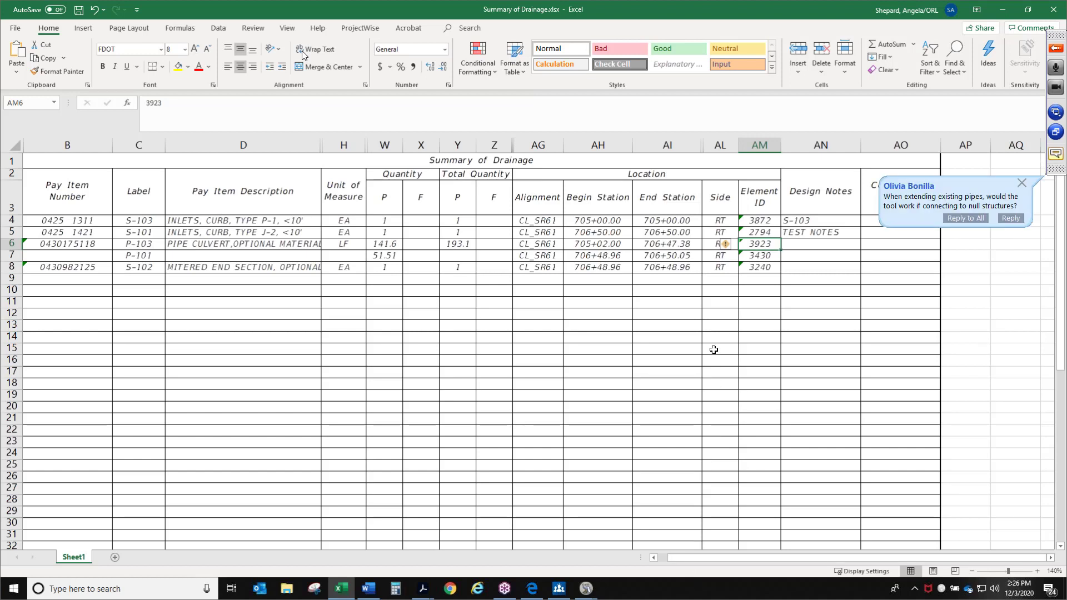
click(714, 349)
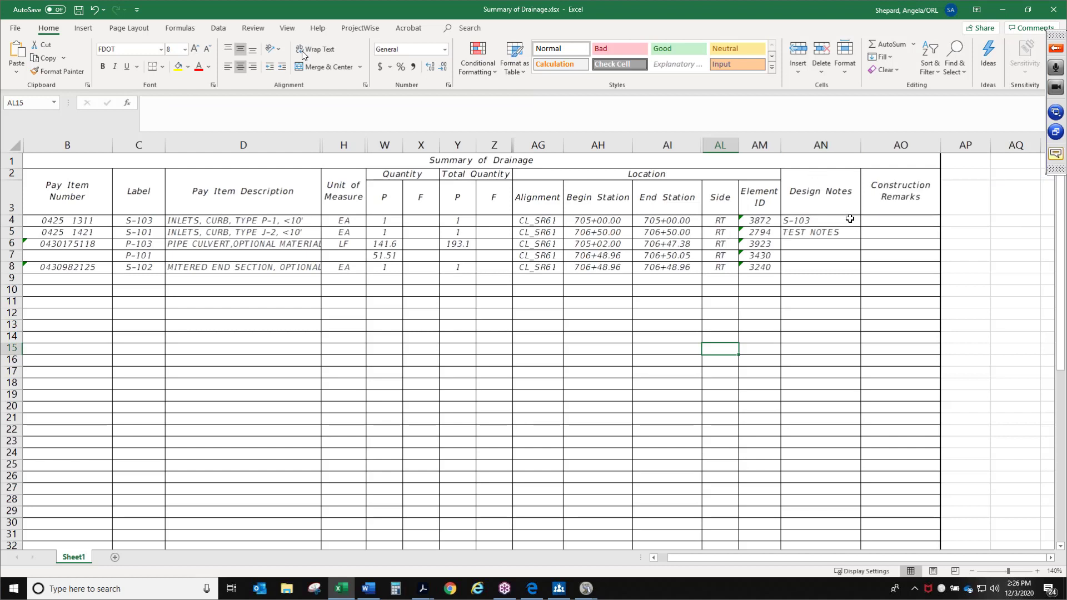
drag(850, 218, 824, 254)
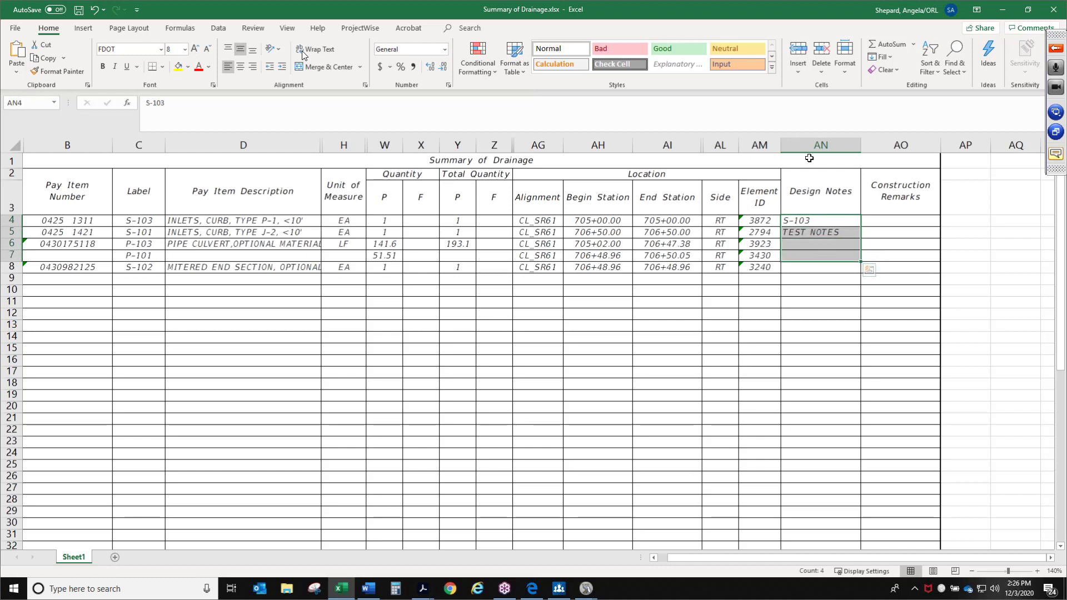
Close the spreadsheet without saving, then close Takeoff Manager
click(1053, 9)
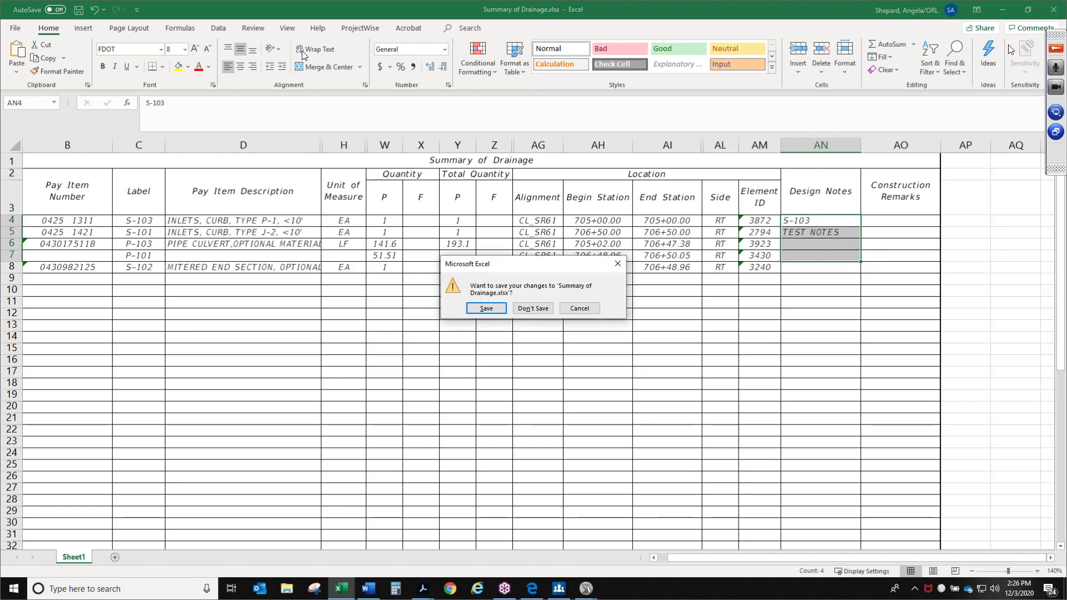
click(533, 309)
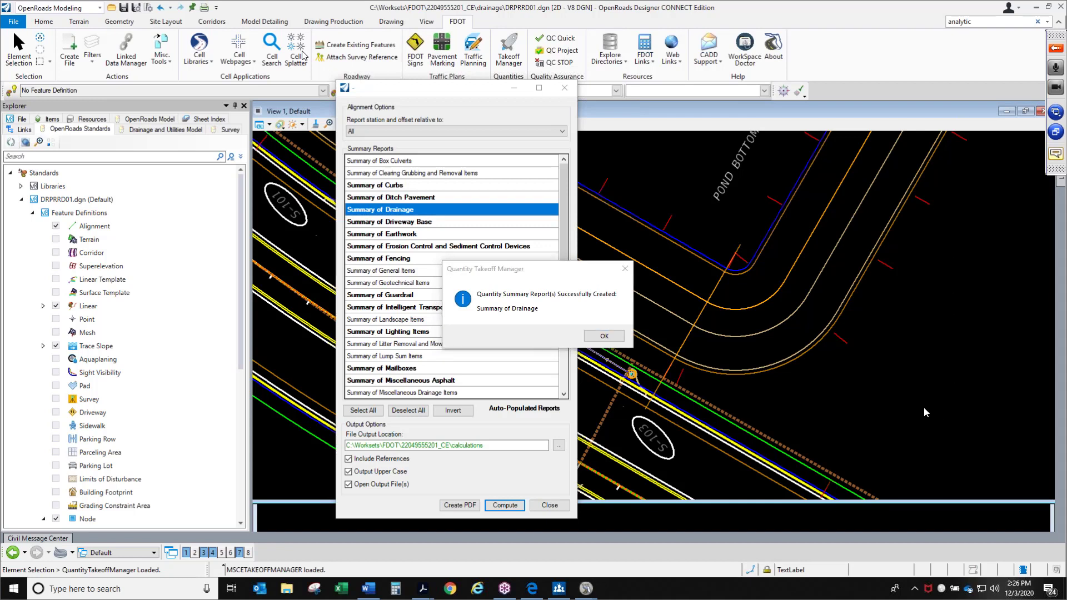
click(604, 336)
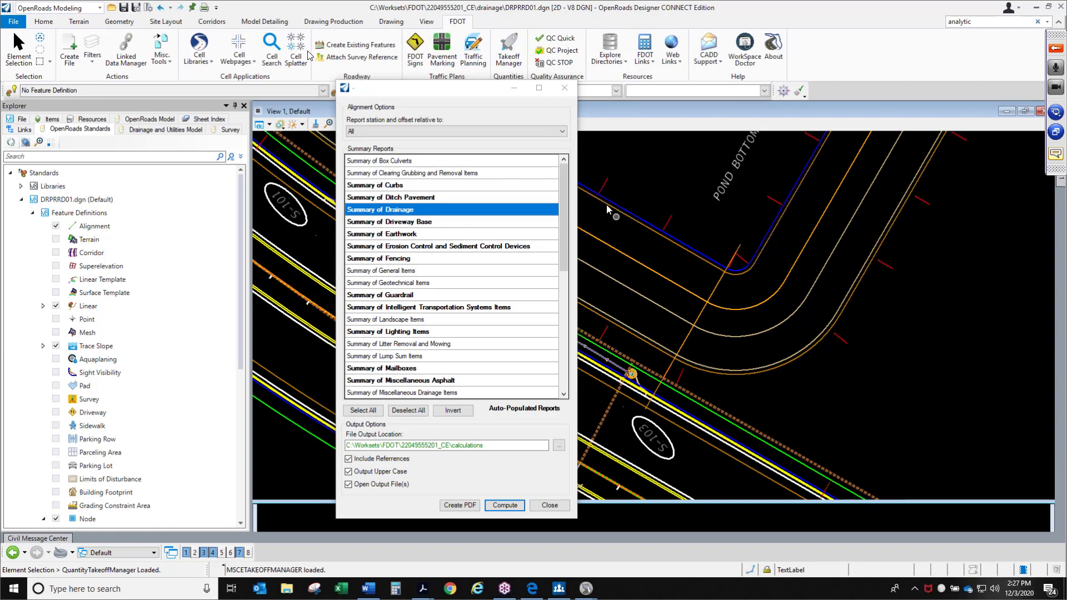
click(565, 88)
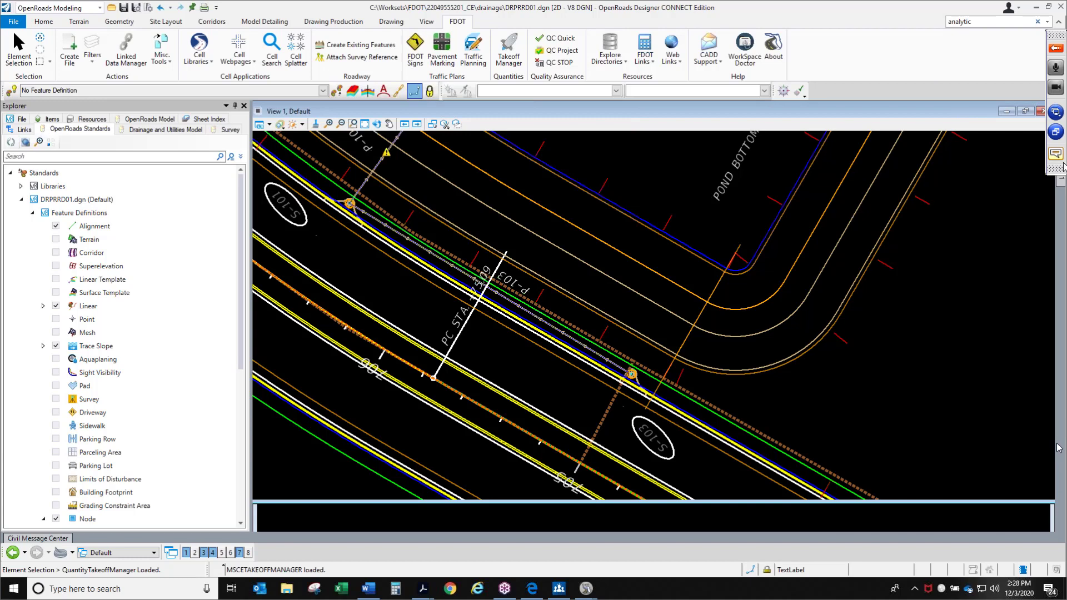
click(1060, 158)
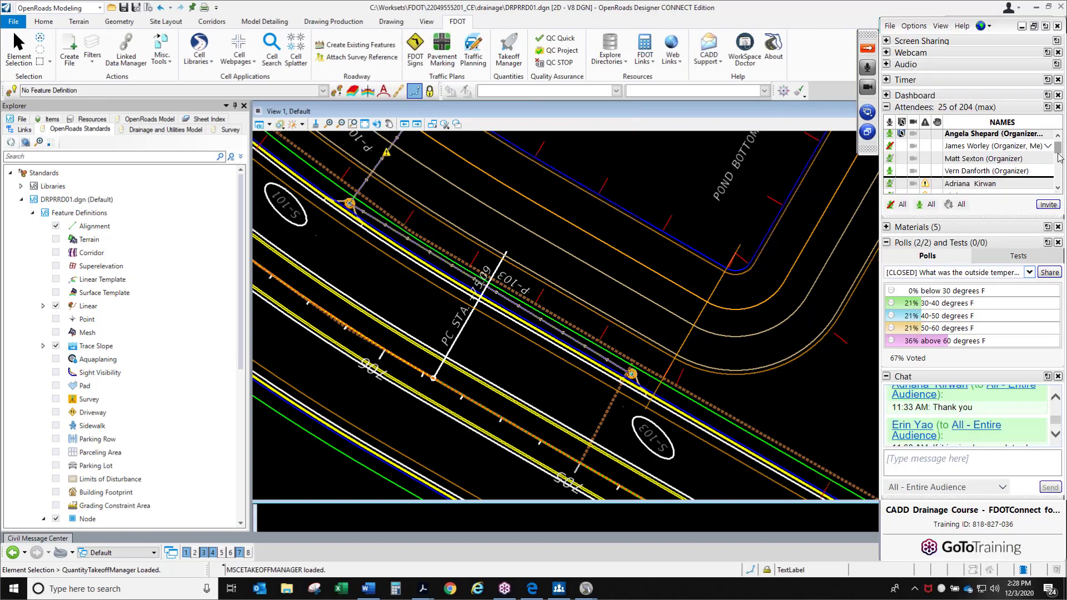
click(866, 67)
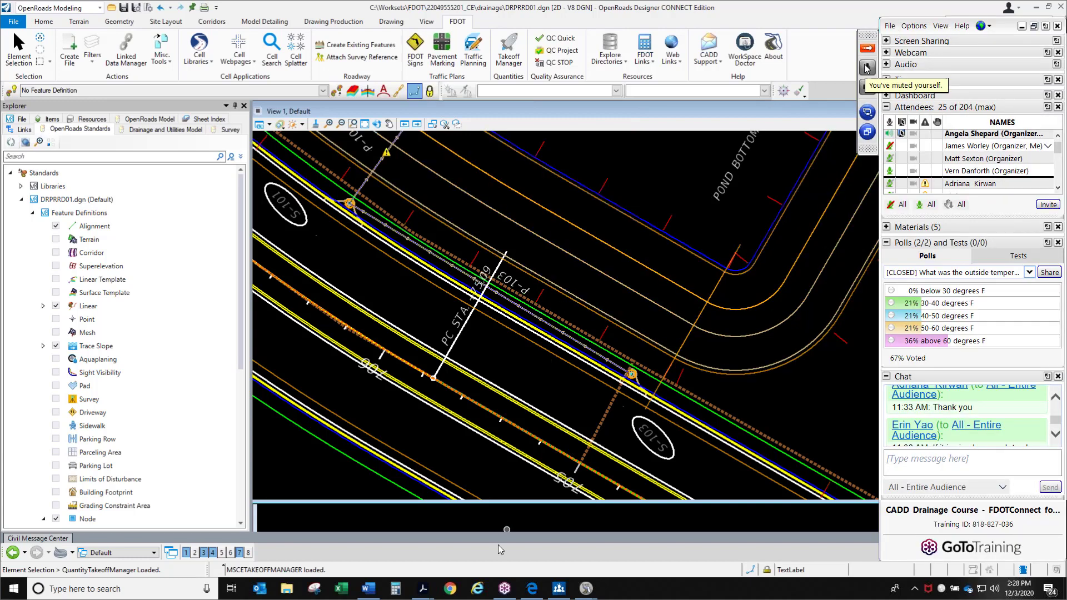
mouse_move(422, 588)
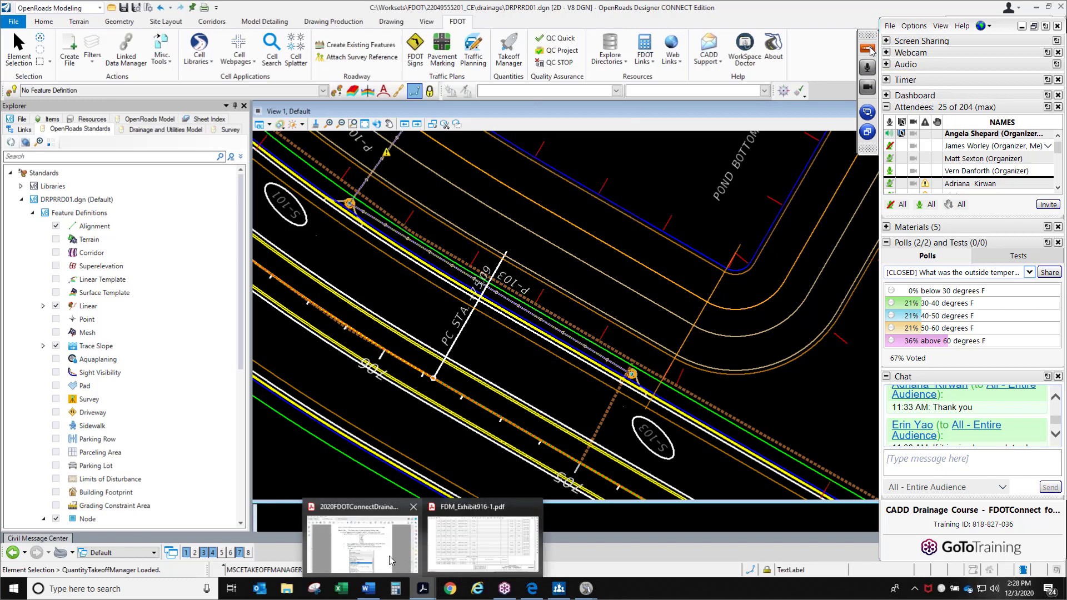
Open Takeoff Manager, select Summary of Drainage, and convert the Summary of Drainage.xlsx spreadsheet to PDF
click(869, 50)
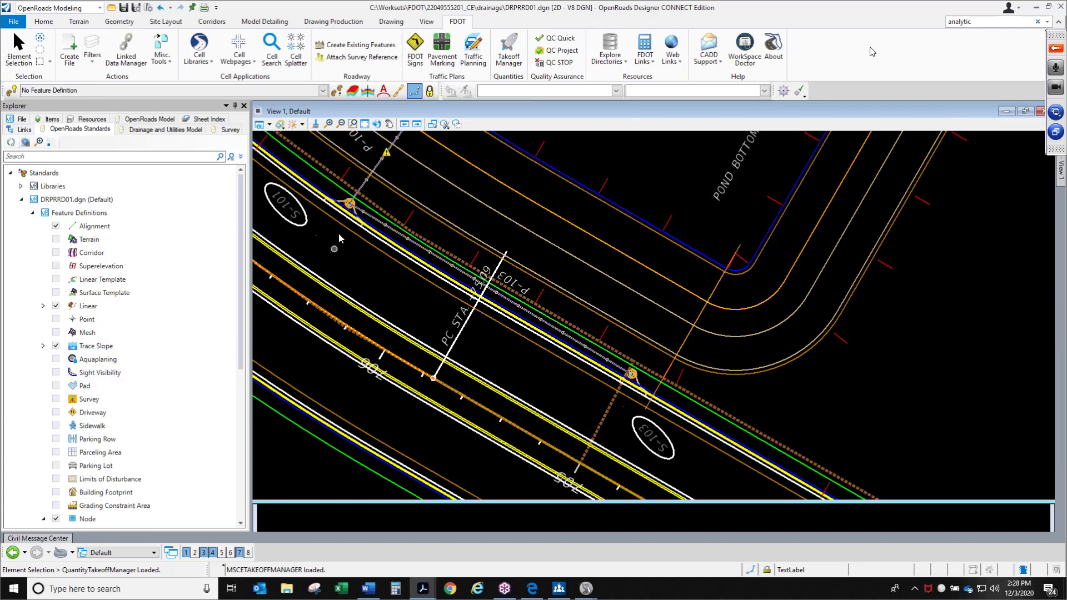
mouse_move(585, 588)
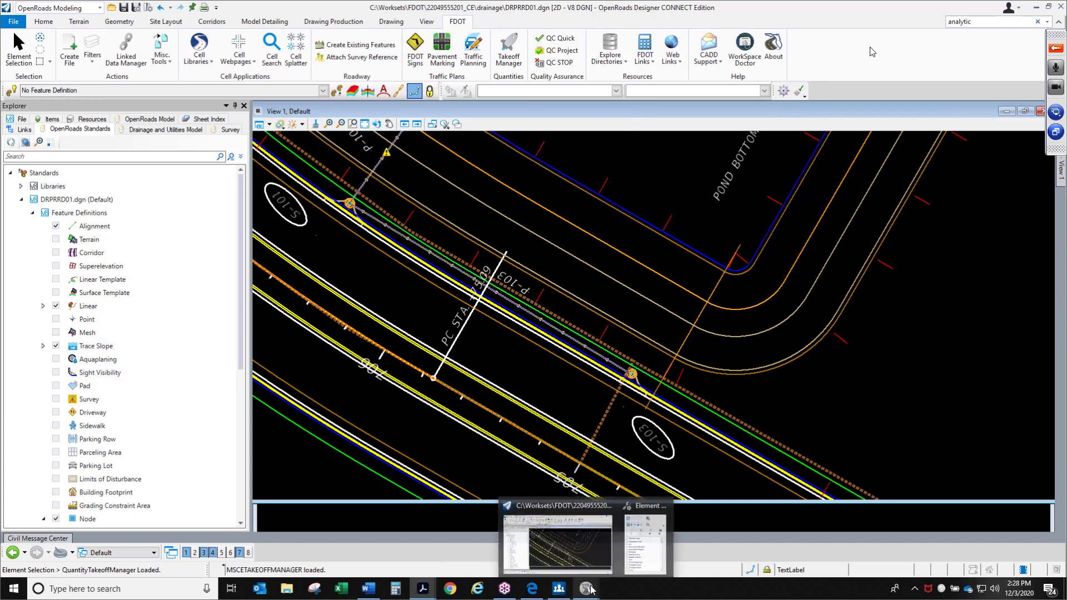
click(508, 51)
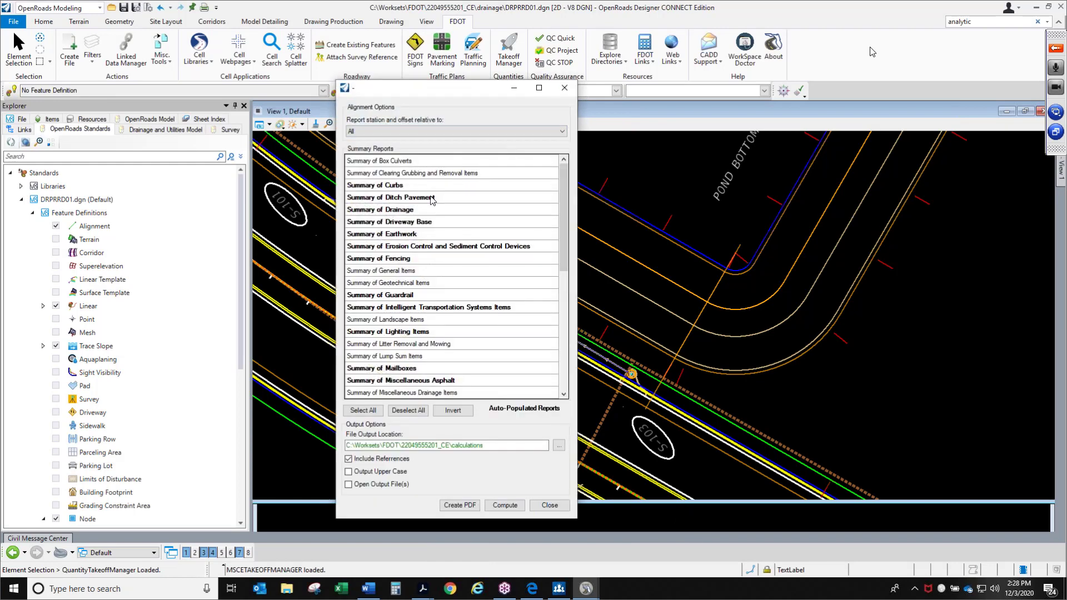
click(432, 197)
click(404, 211)
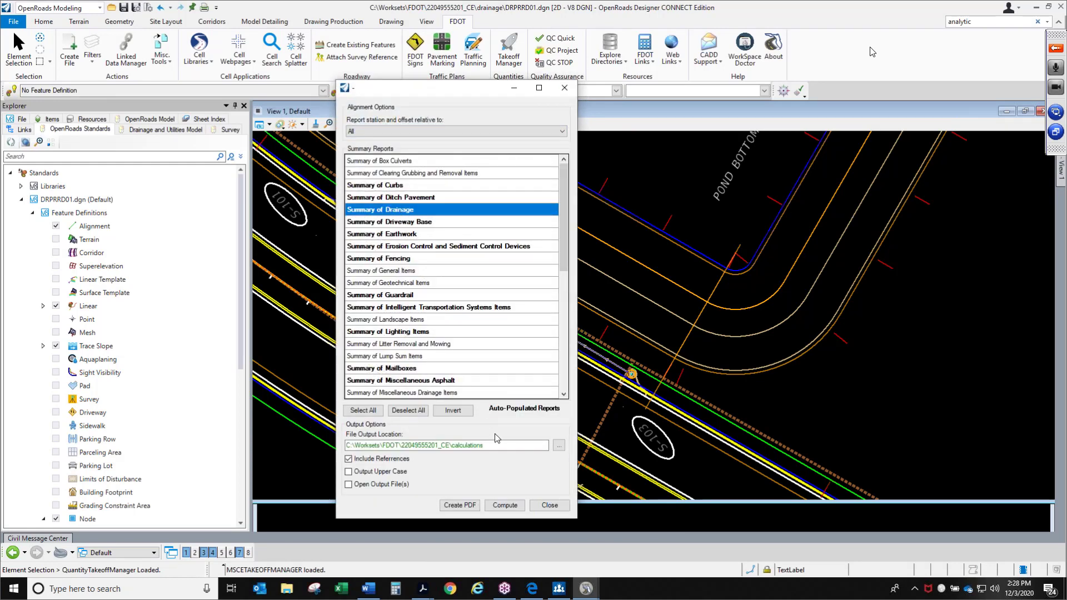
click(459, 505)
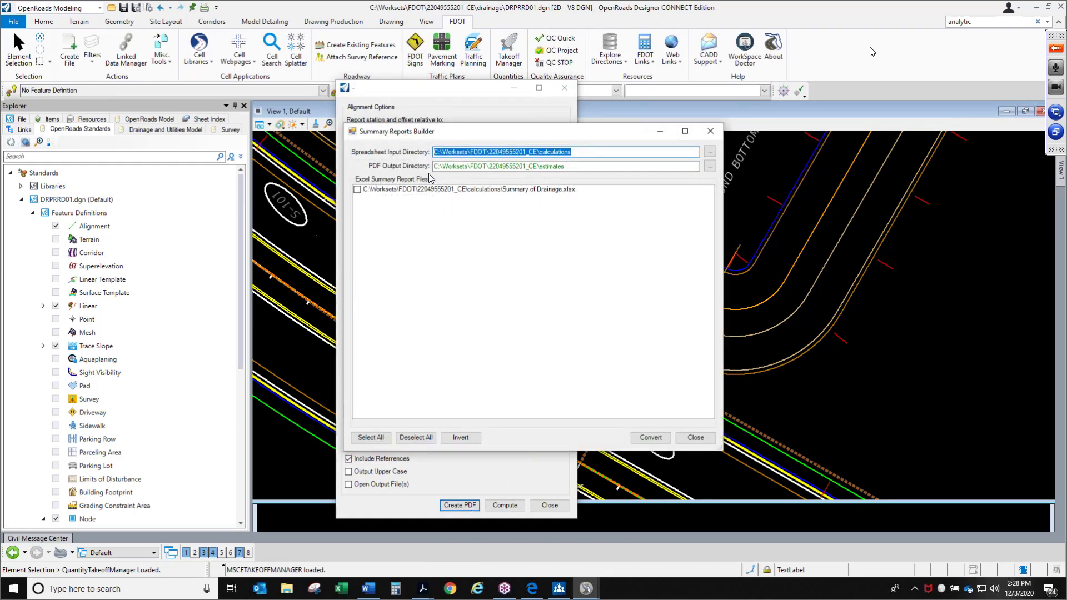
click(361, 192)
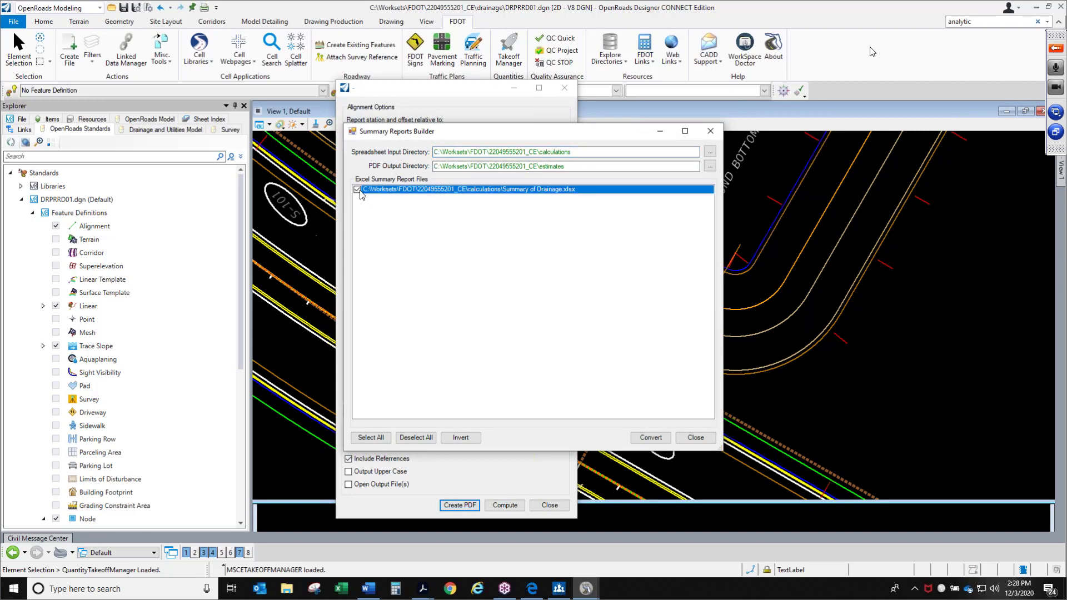
click(650, 437)
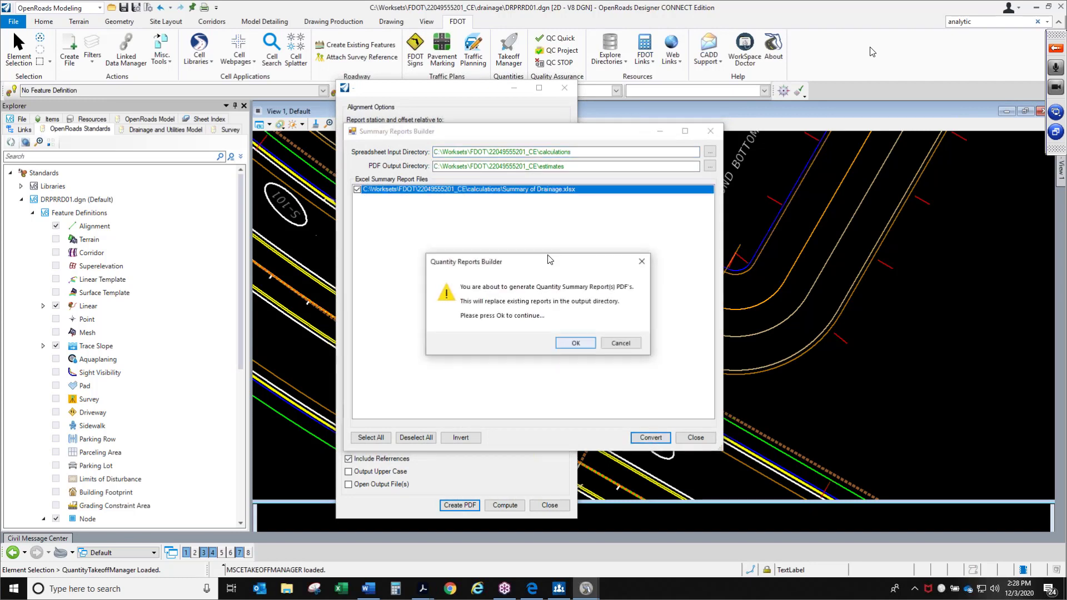
click(578, 341)
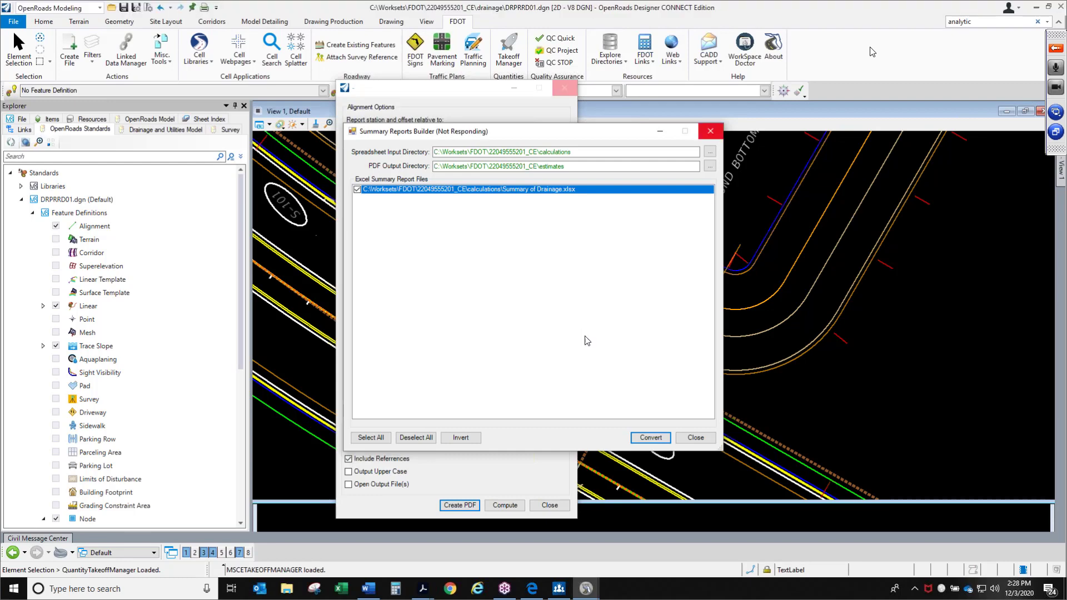
click(600, 335)
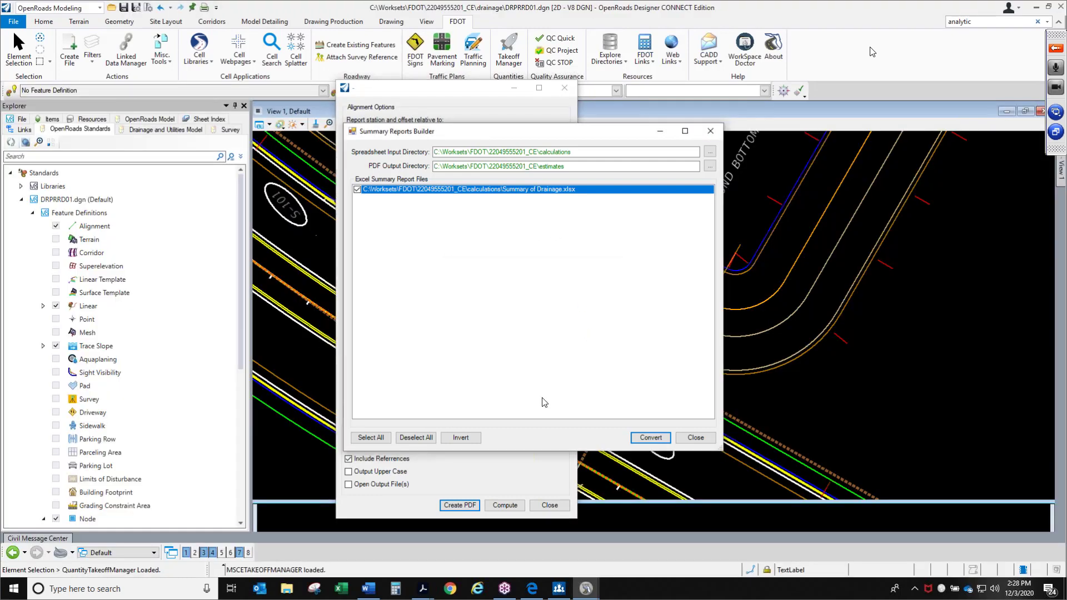
Close the Summary Reports Builder dialog
click(287, 589)
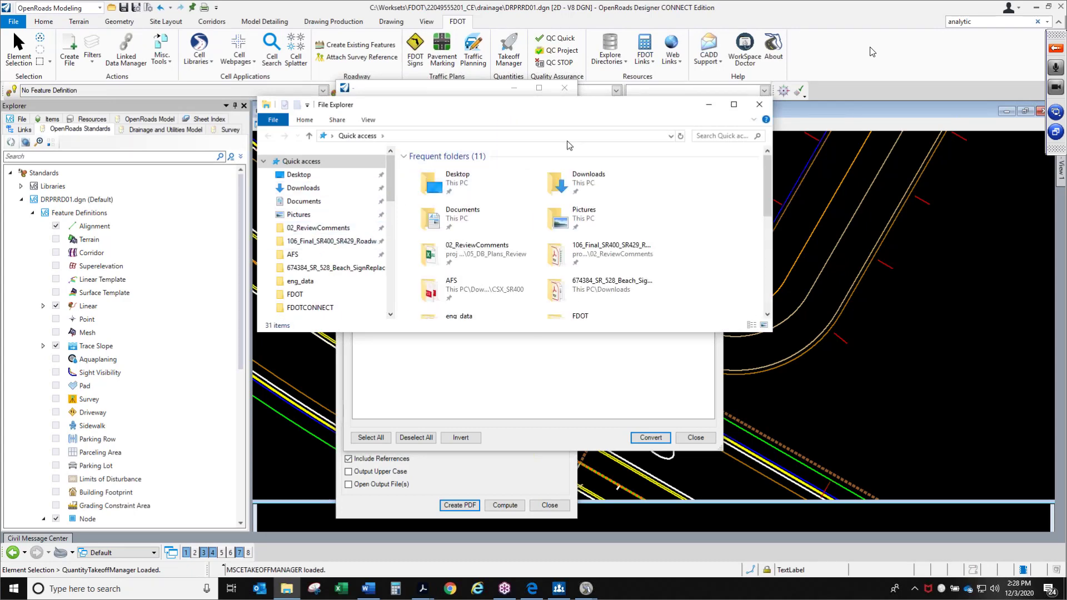
click(759, 104)
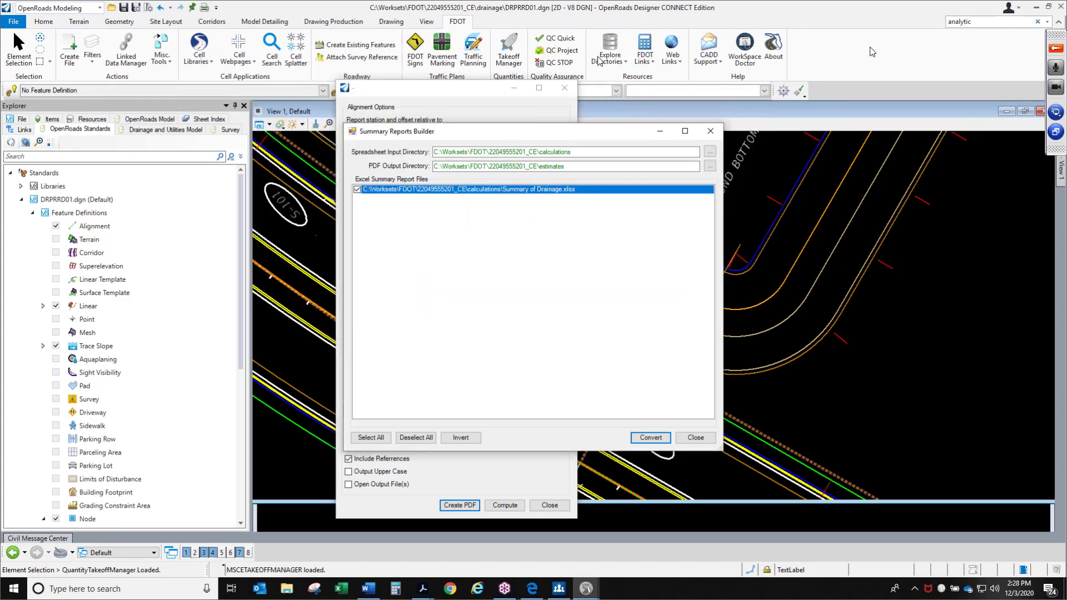
click(696, 438)
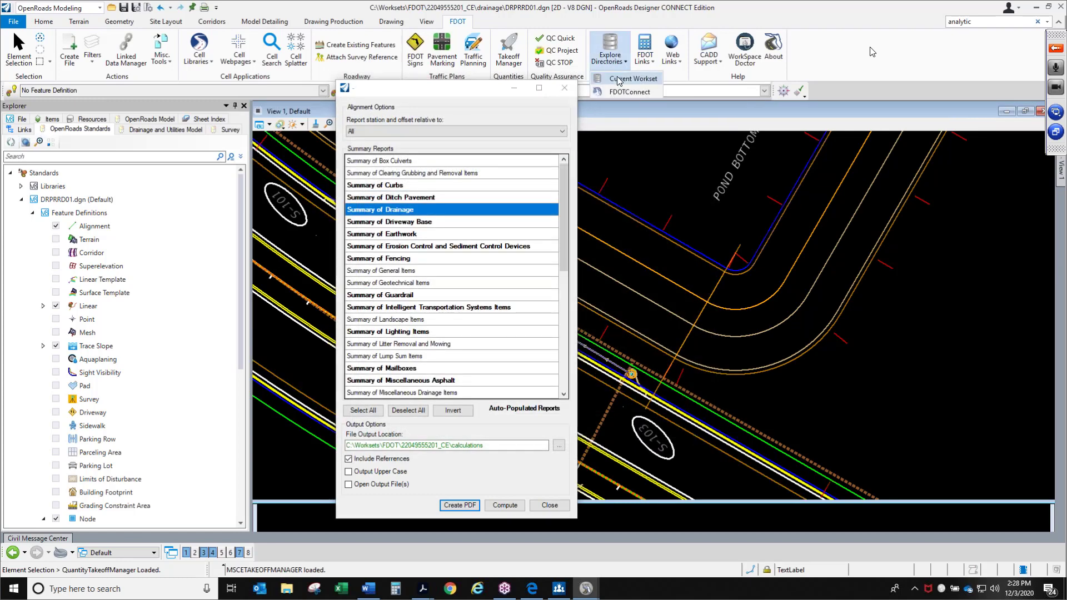
click(458, 137)
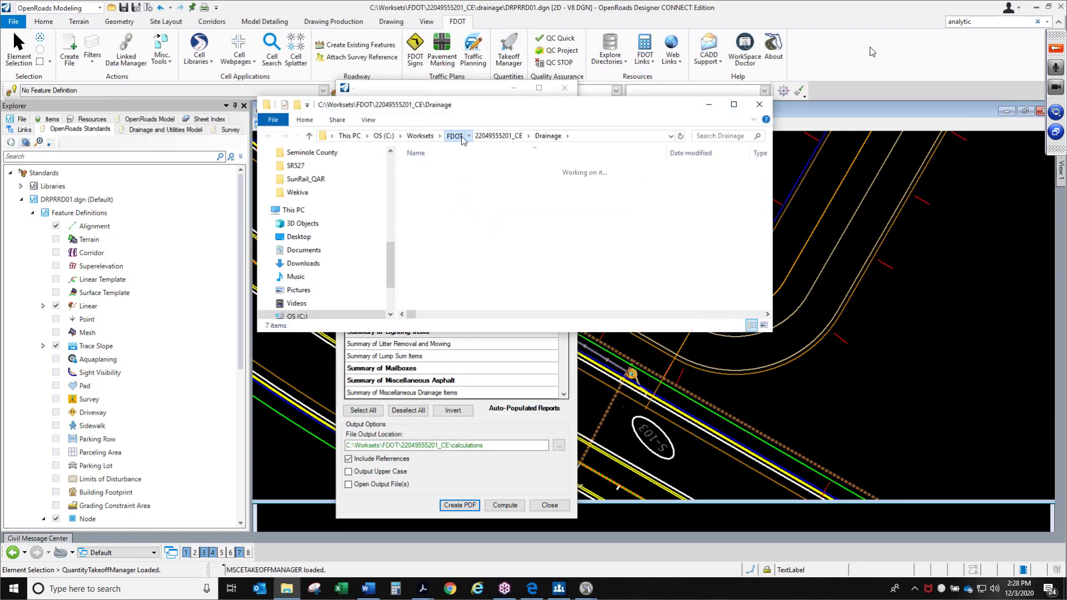
double_click(471, 251)
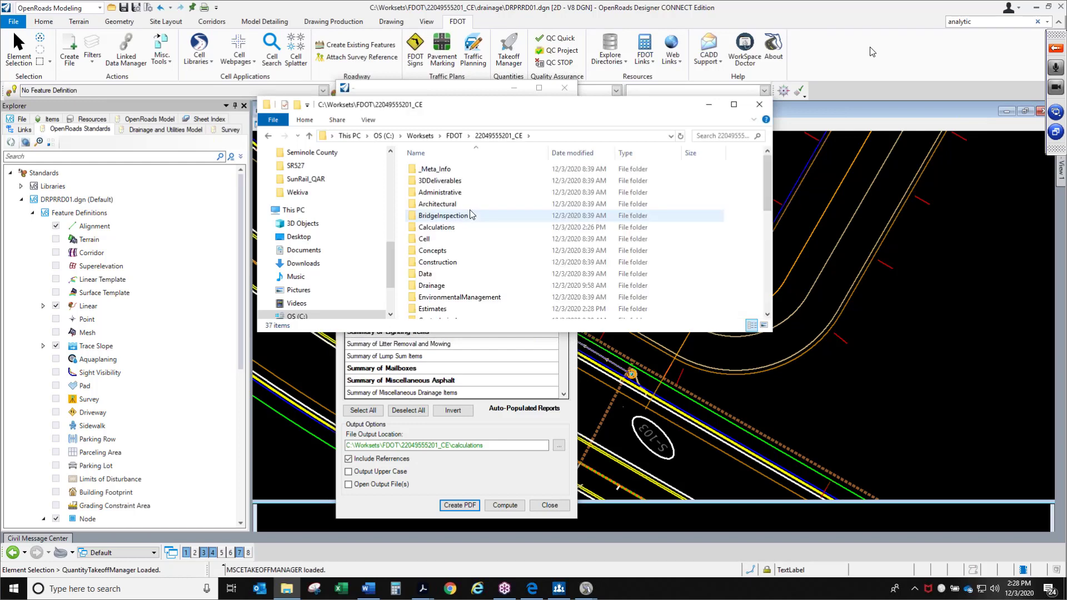
double_click(433, 309)
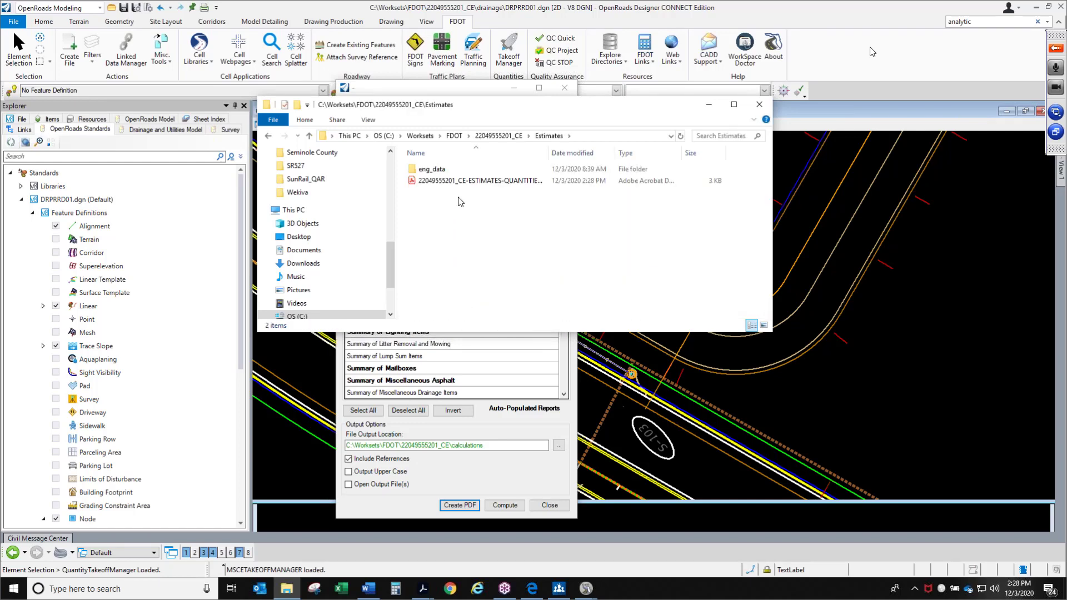
click(467, 184)
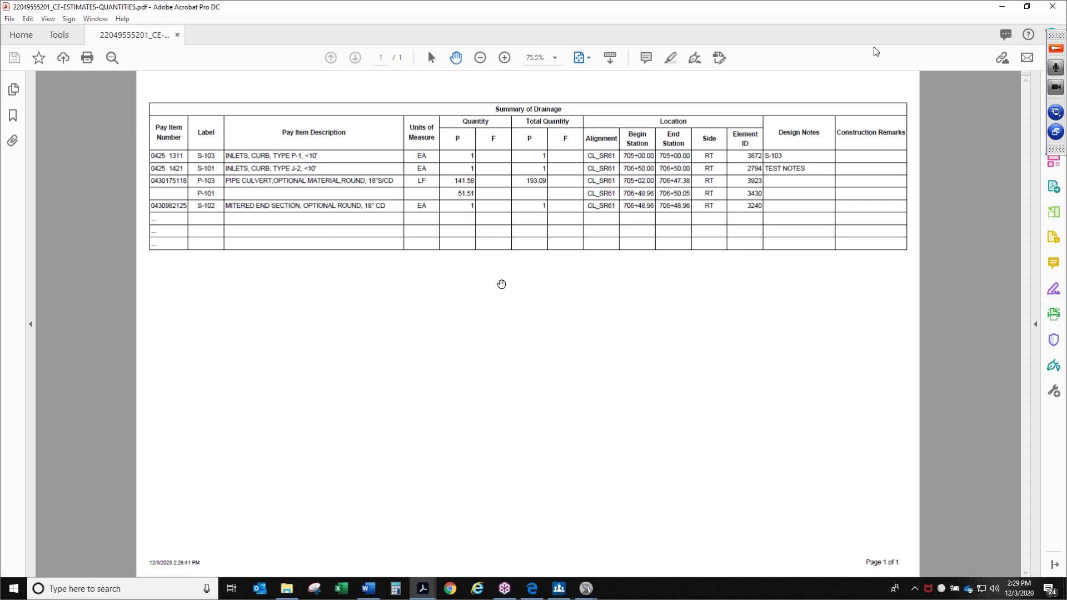
click(505, 58)
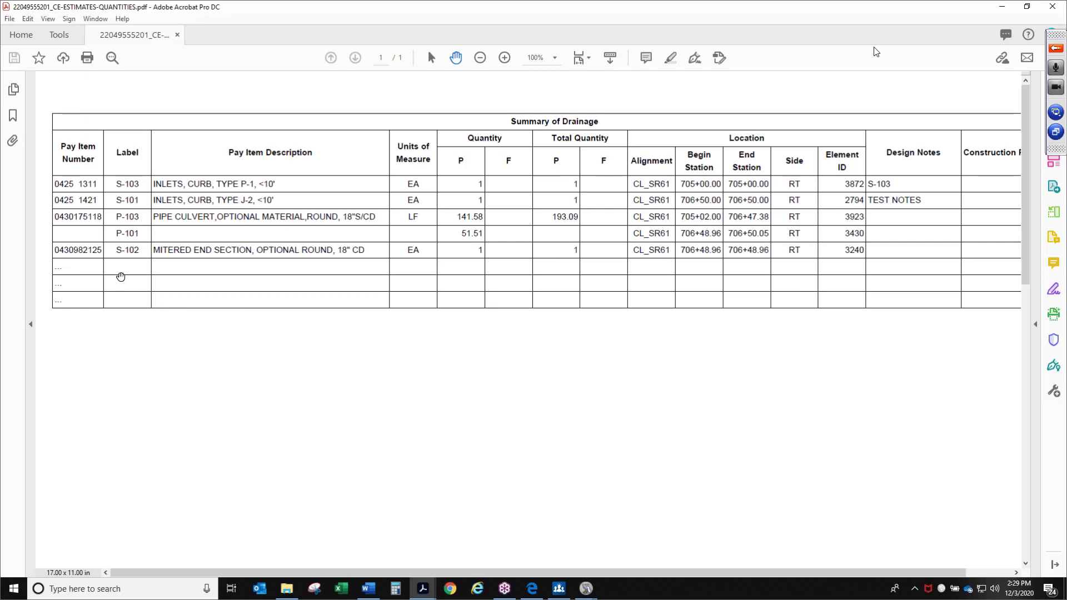
drag(281, 338, 378, 374)
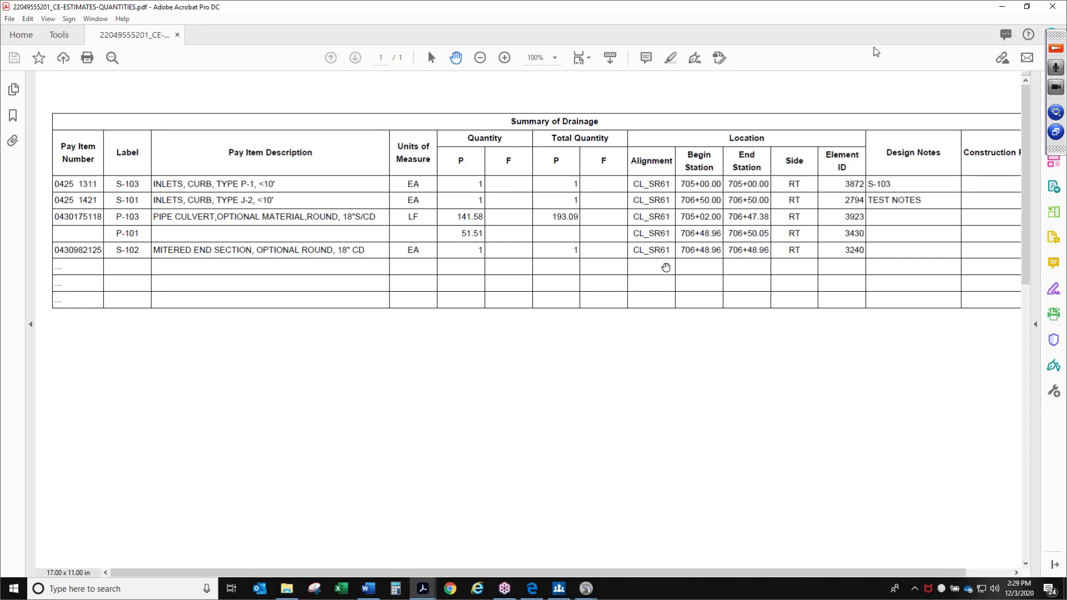
Close the PDF viewer, the file browser window and the Takeoff Manager dialog
click(1054, 11)
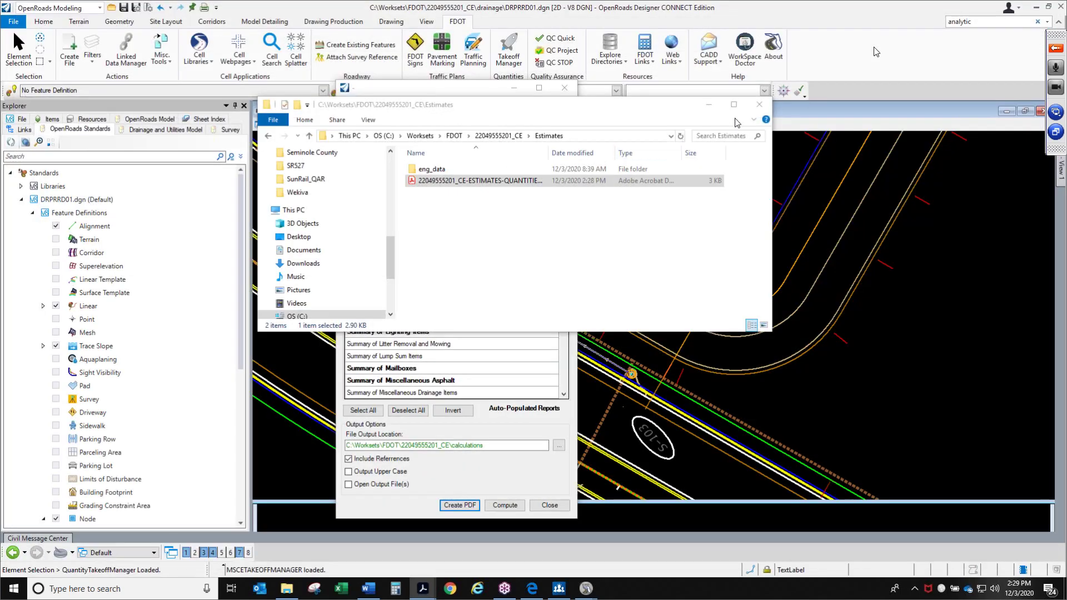
click(759, 104)
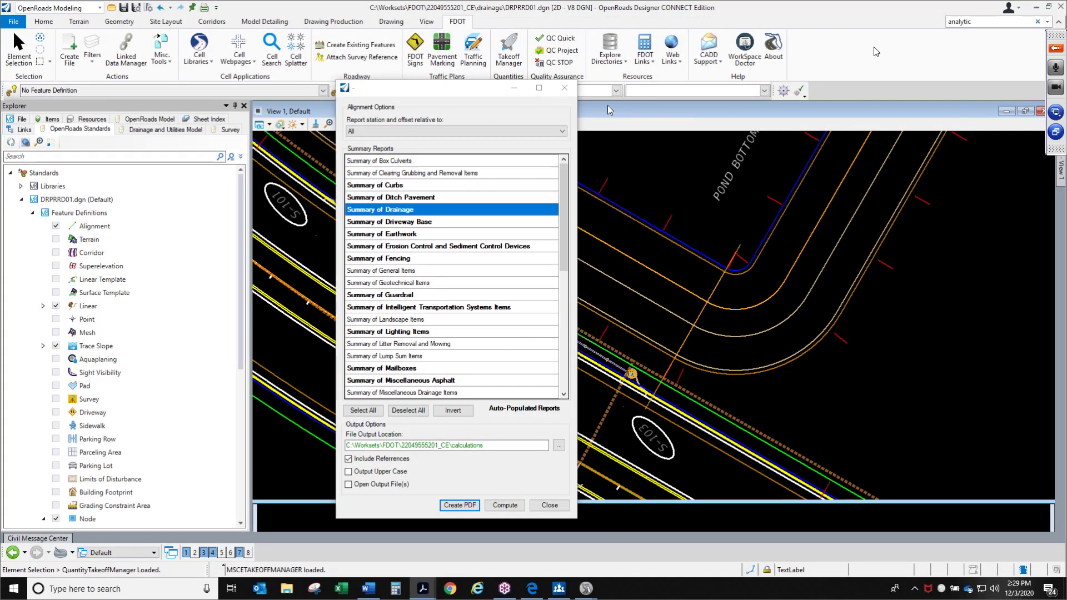
click(564, 89)
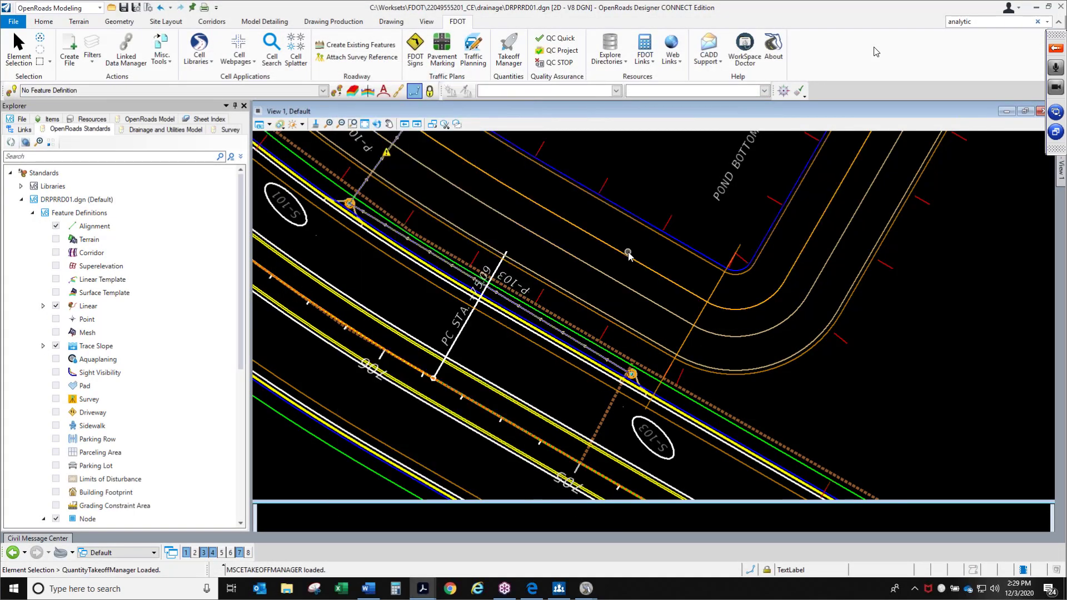
Zoom in on the inlet structure beside the P-103 pipe and examine its circular cell elements
scroll(631, 373, up, 5)
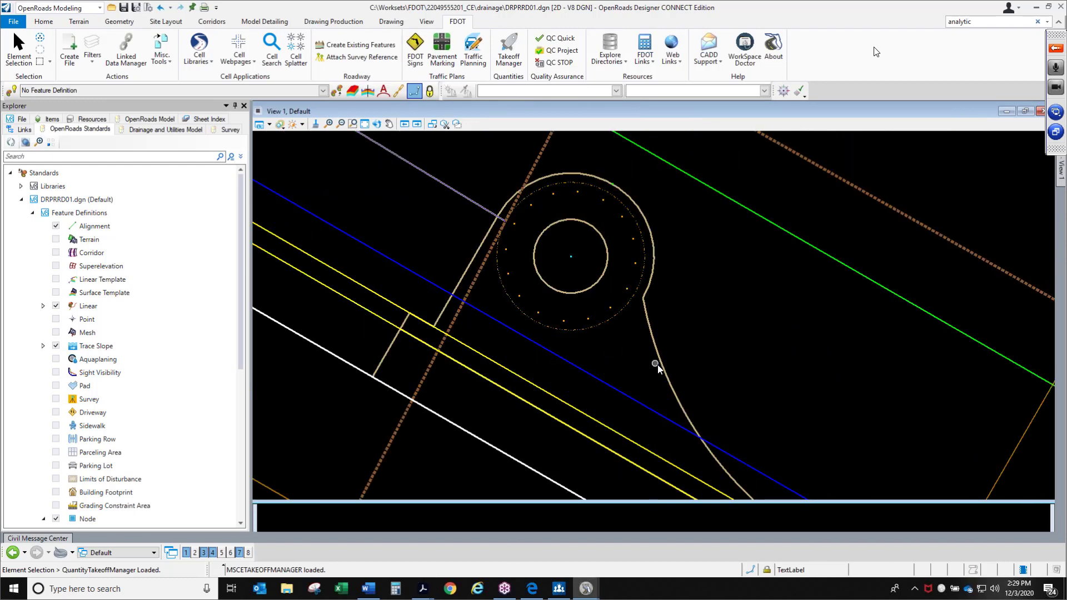
drag(504, 199, 694, 378)
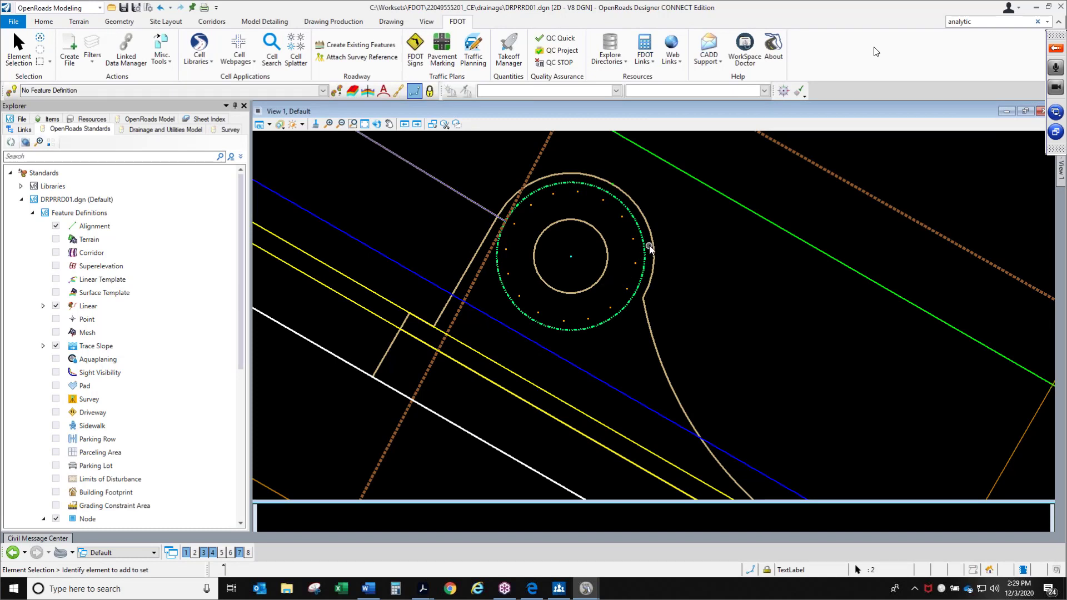
mouse_move(645, 245)
mouse_move(422, 588)
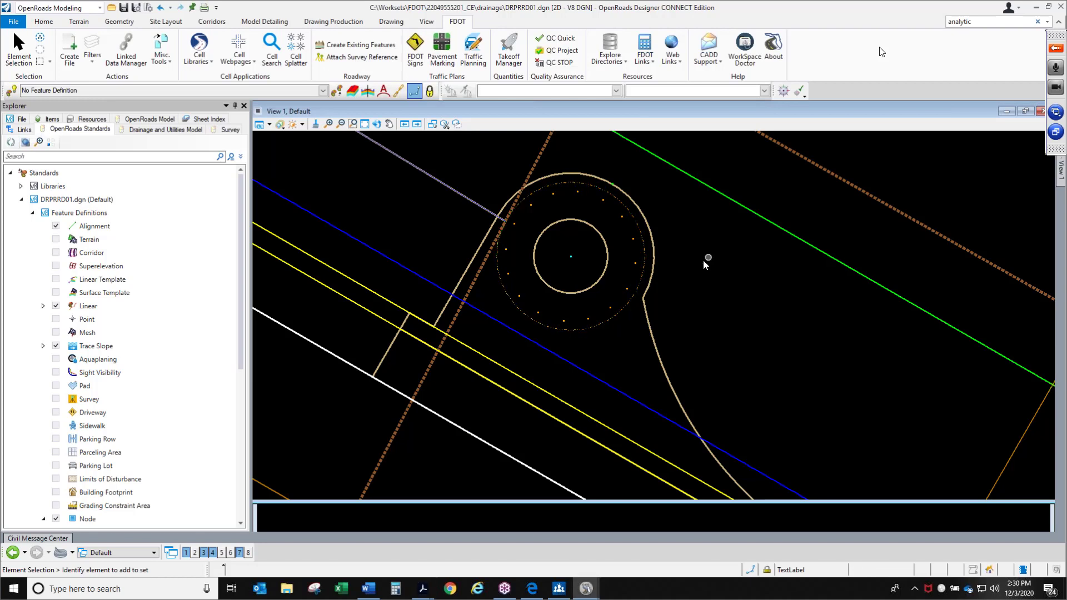
scroll(706, 308, down, 2)
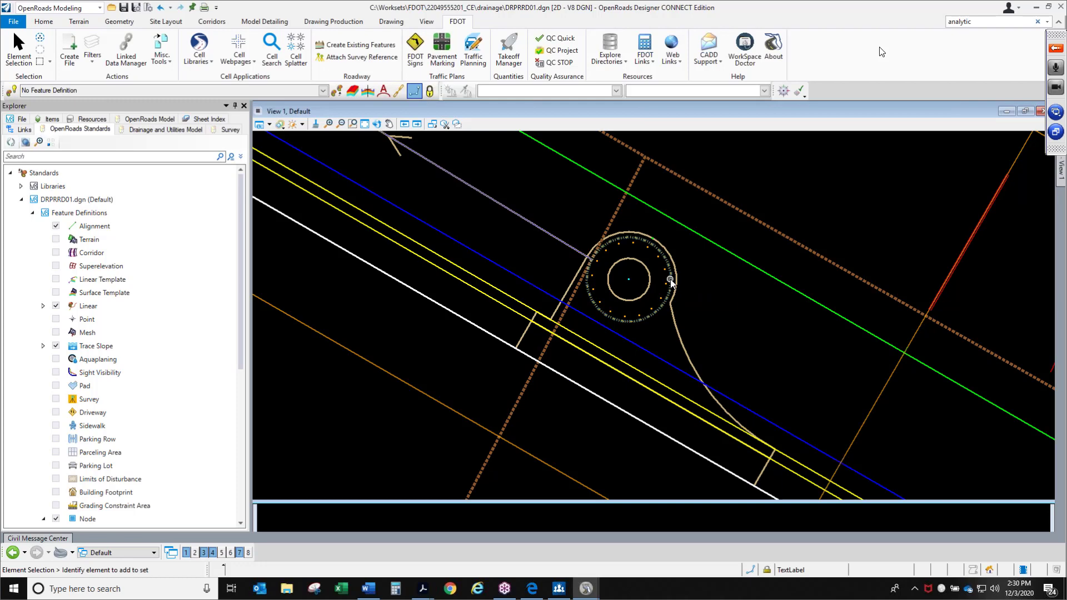
scroll(714, 293, down, 2)
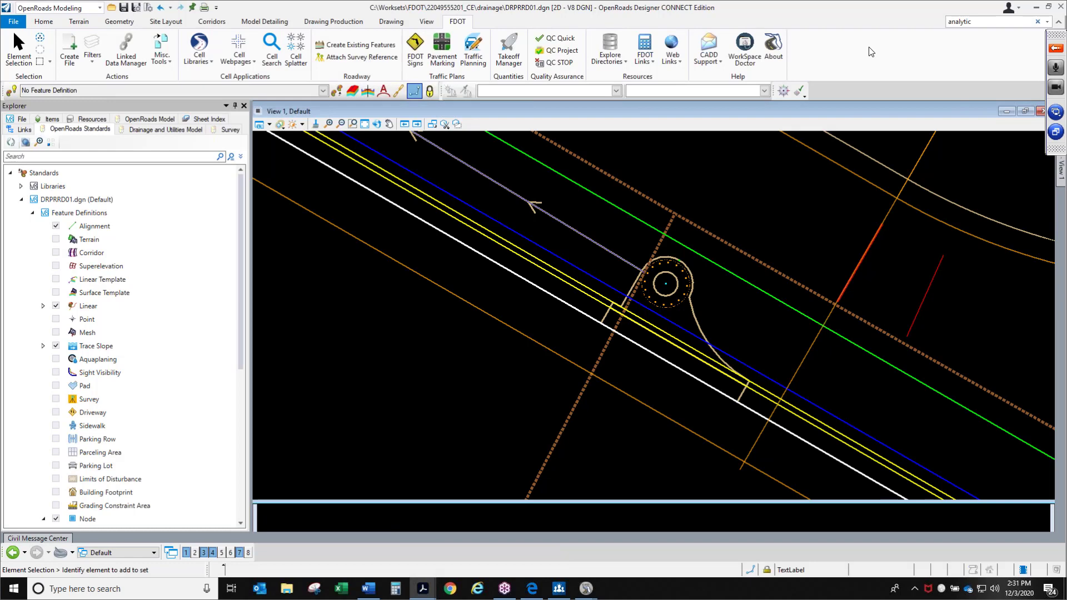
mouse_move(578, 120)
mouse_down()
mouse_move(697, 145)
mouse_move(721, 130)
mouse_up()
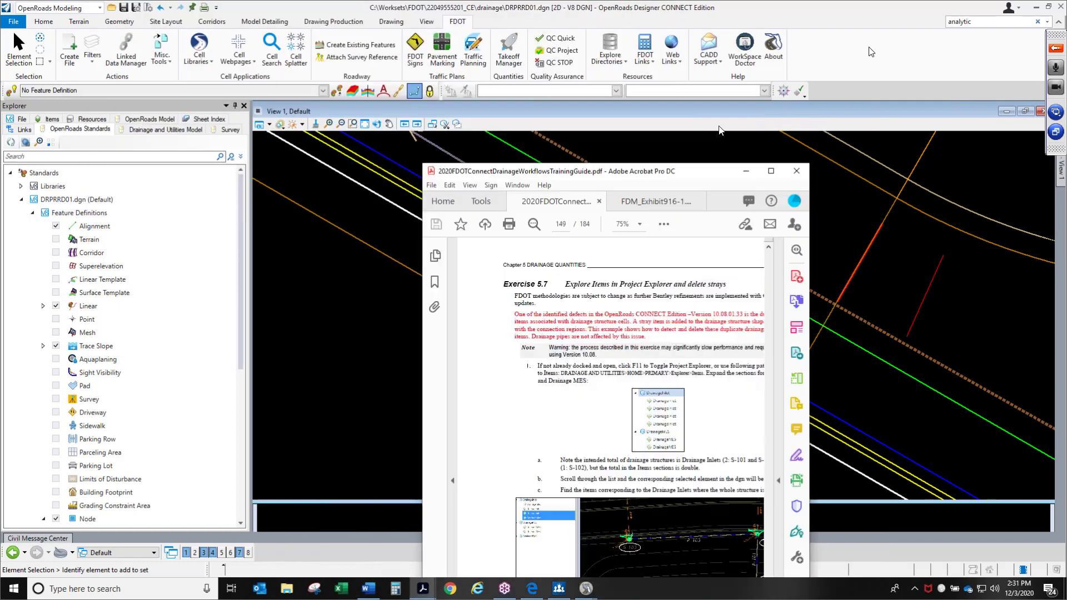